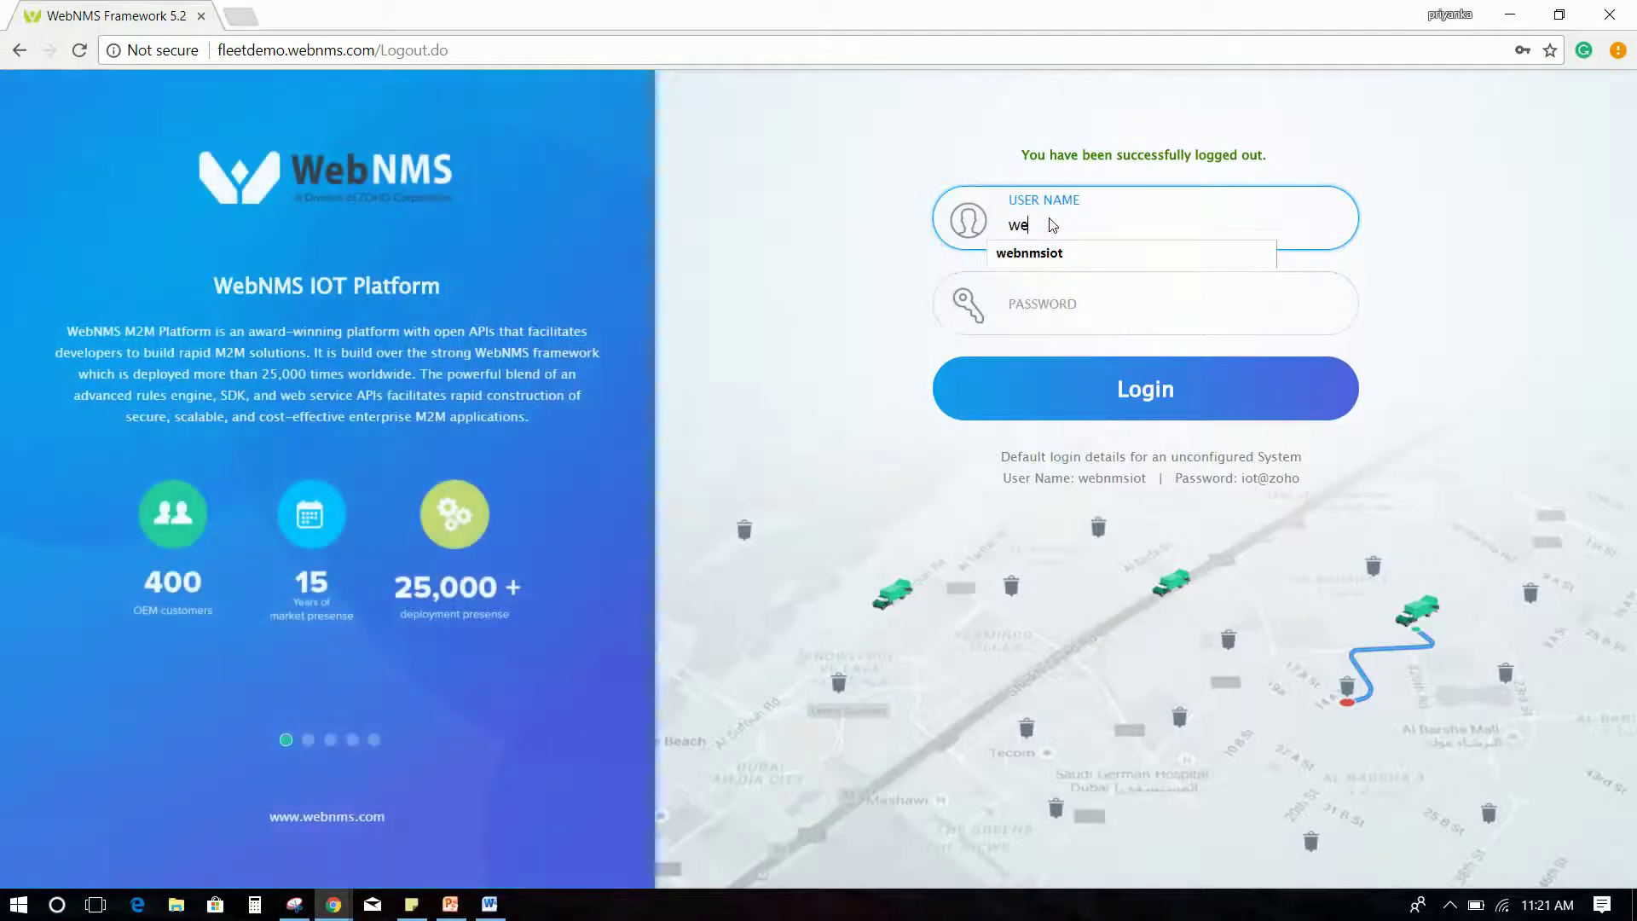
type("b")
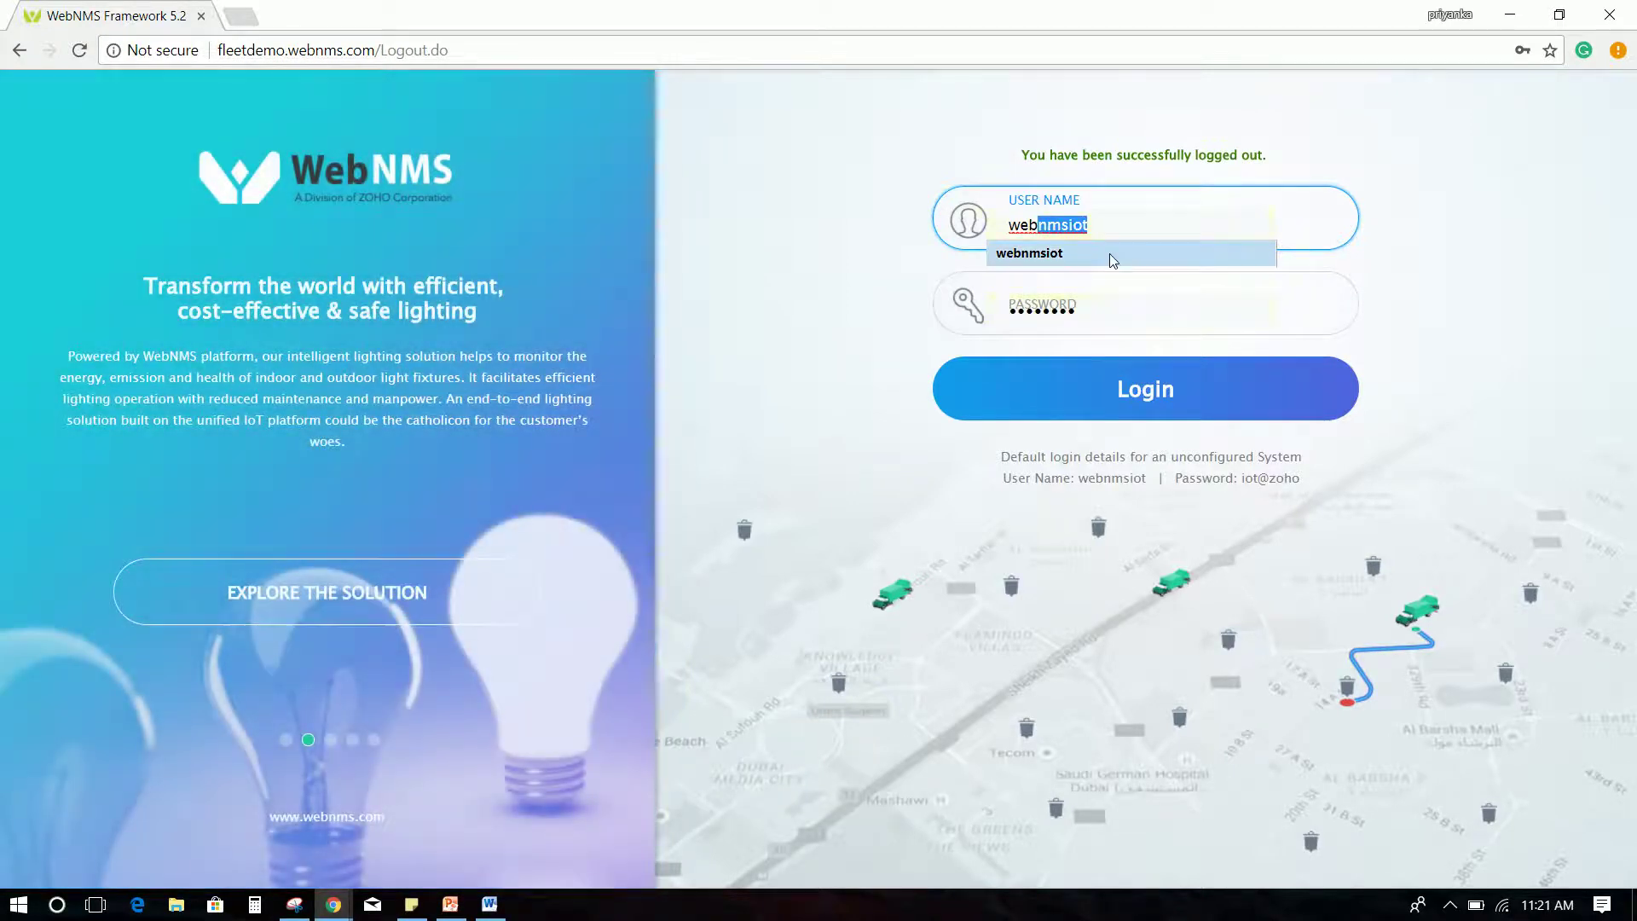
Step: Sign in with the saved webnmsiot credentials to load the monitoring dashboard
left_click(1113, 255)
left_click(1097, 314)
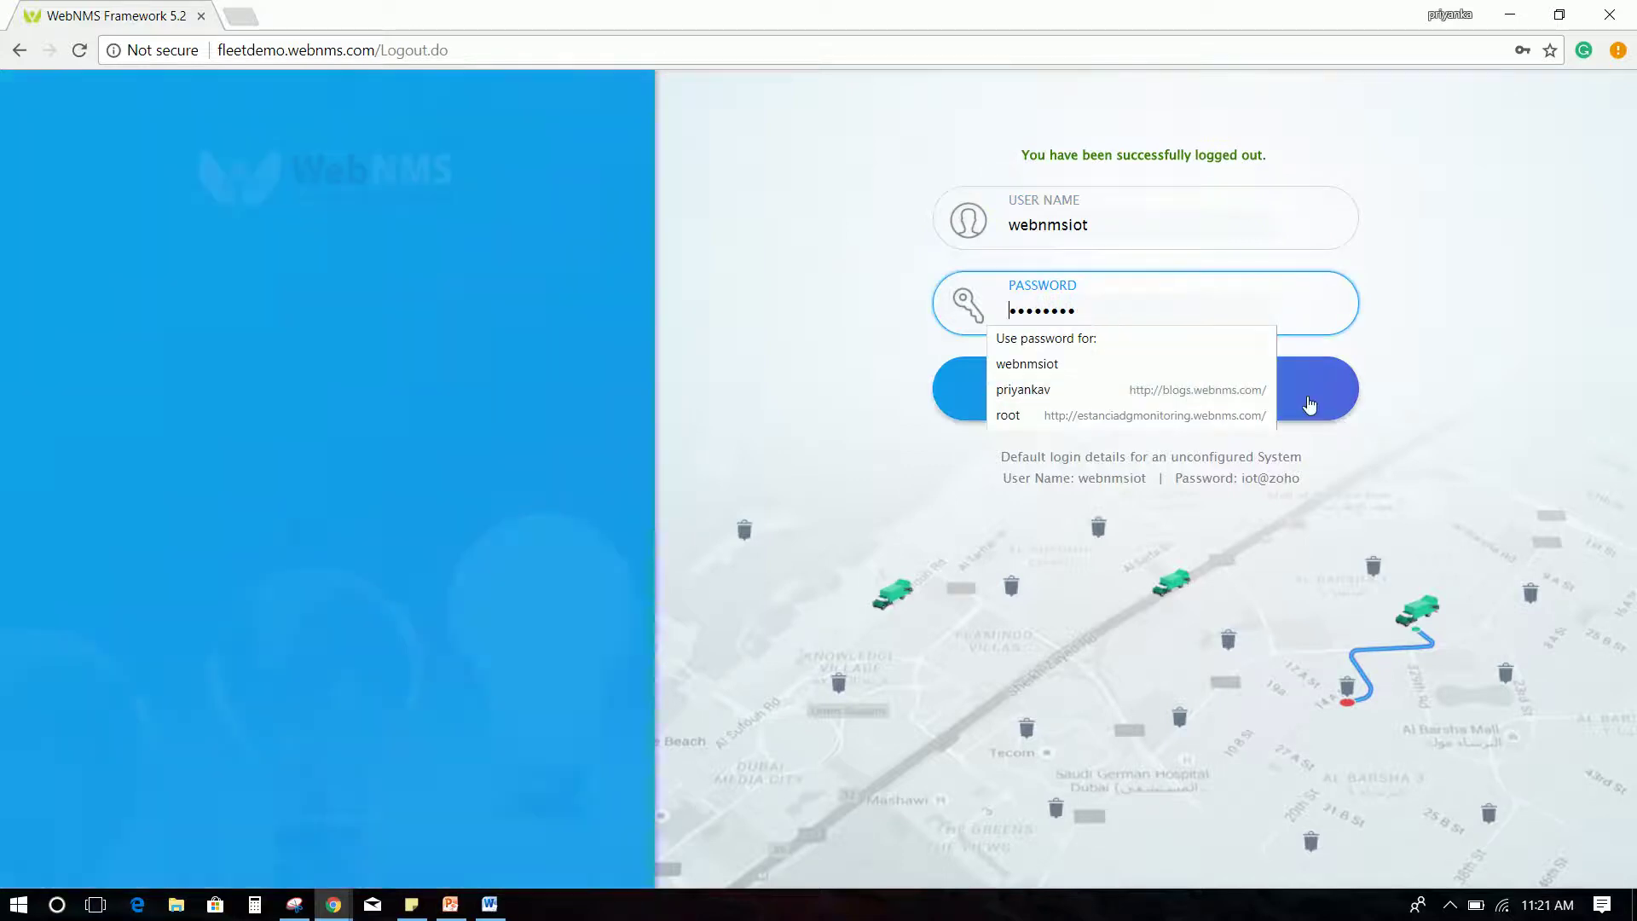
left_click(1308, 401)
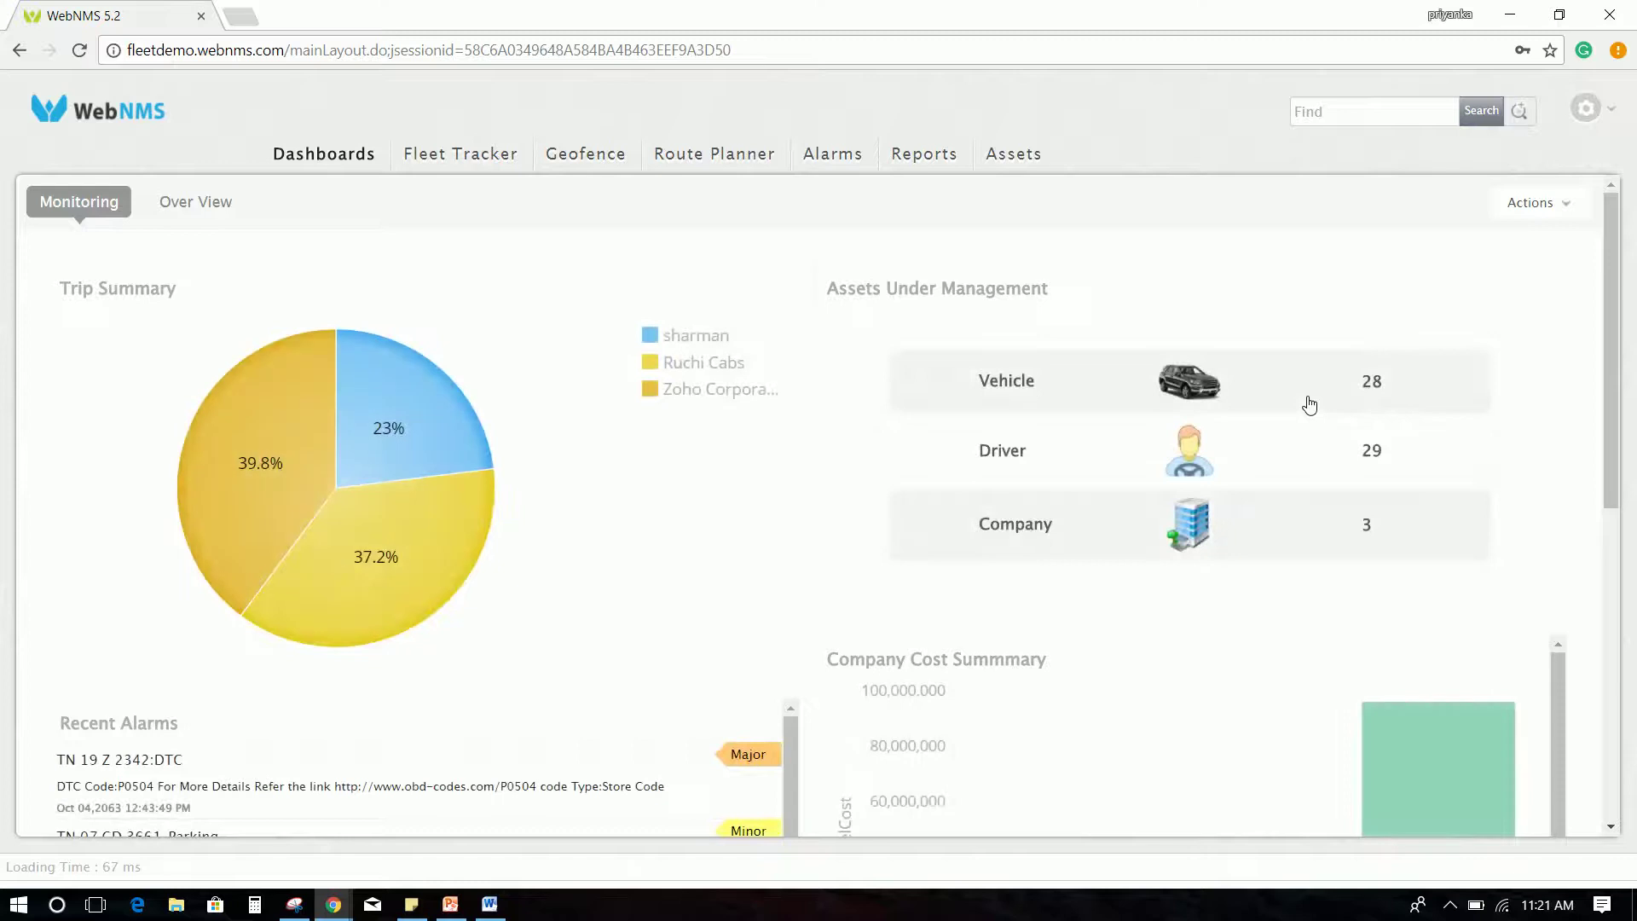
mouse_move(1177, 495)
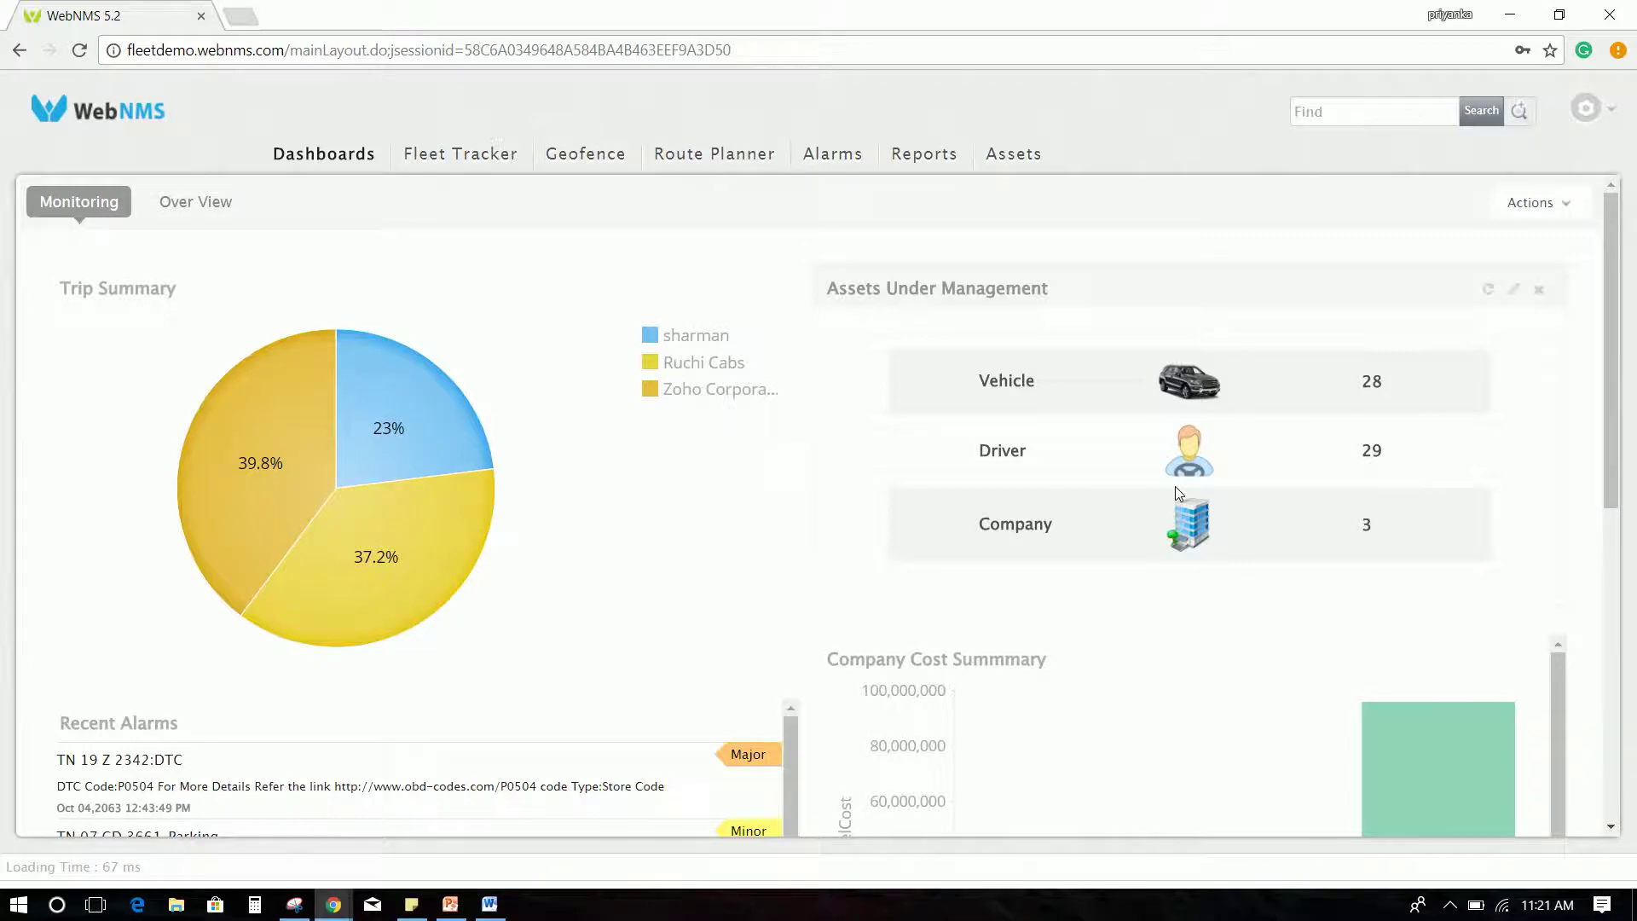
scroll(1176, 494, "down", 2)
scroll(1175, 495, "down", 2)
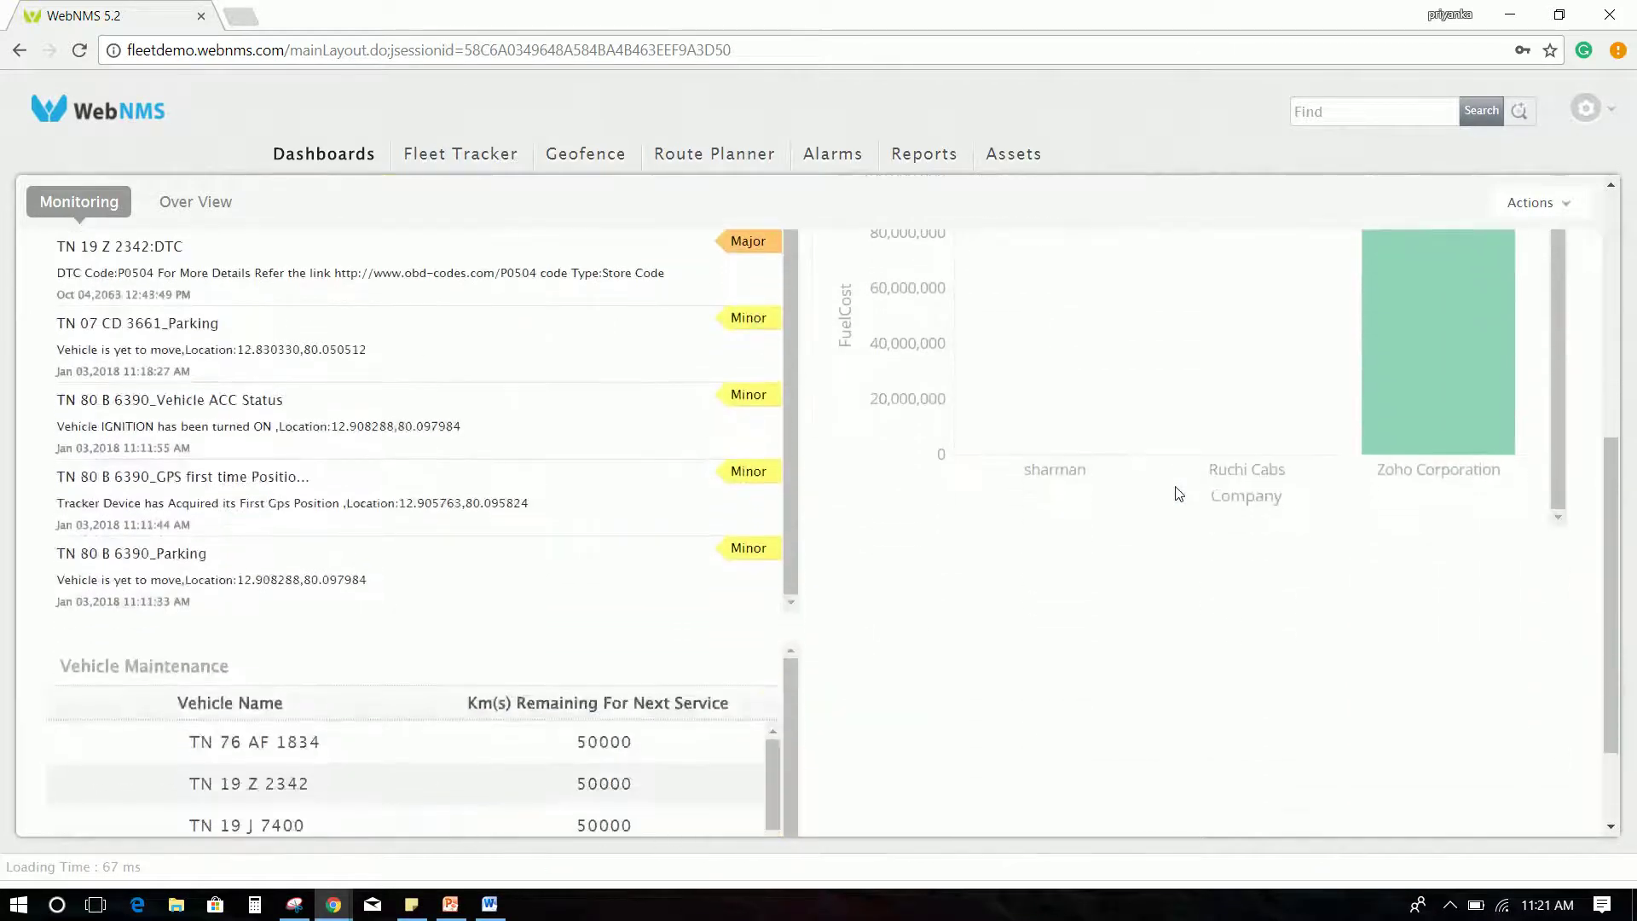
Step: Review the Over View dashboard, then move to the live Fleet Tracker page
left_click(194, 202)
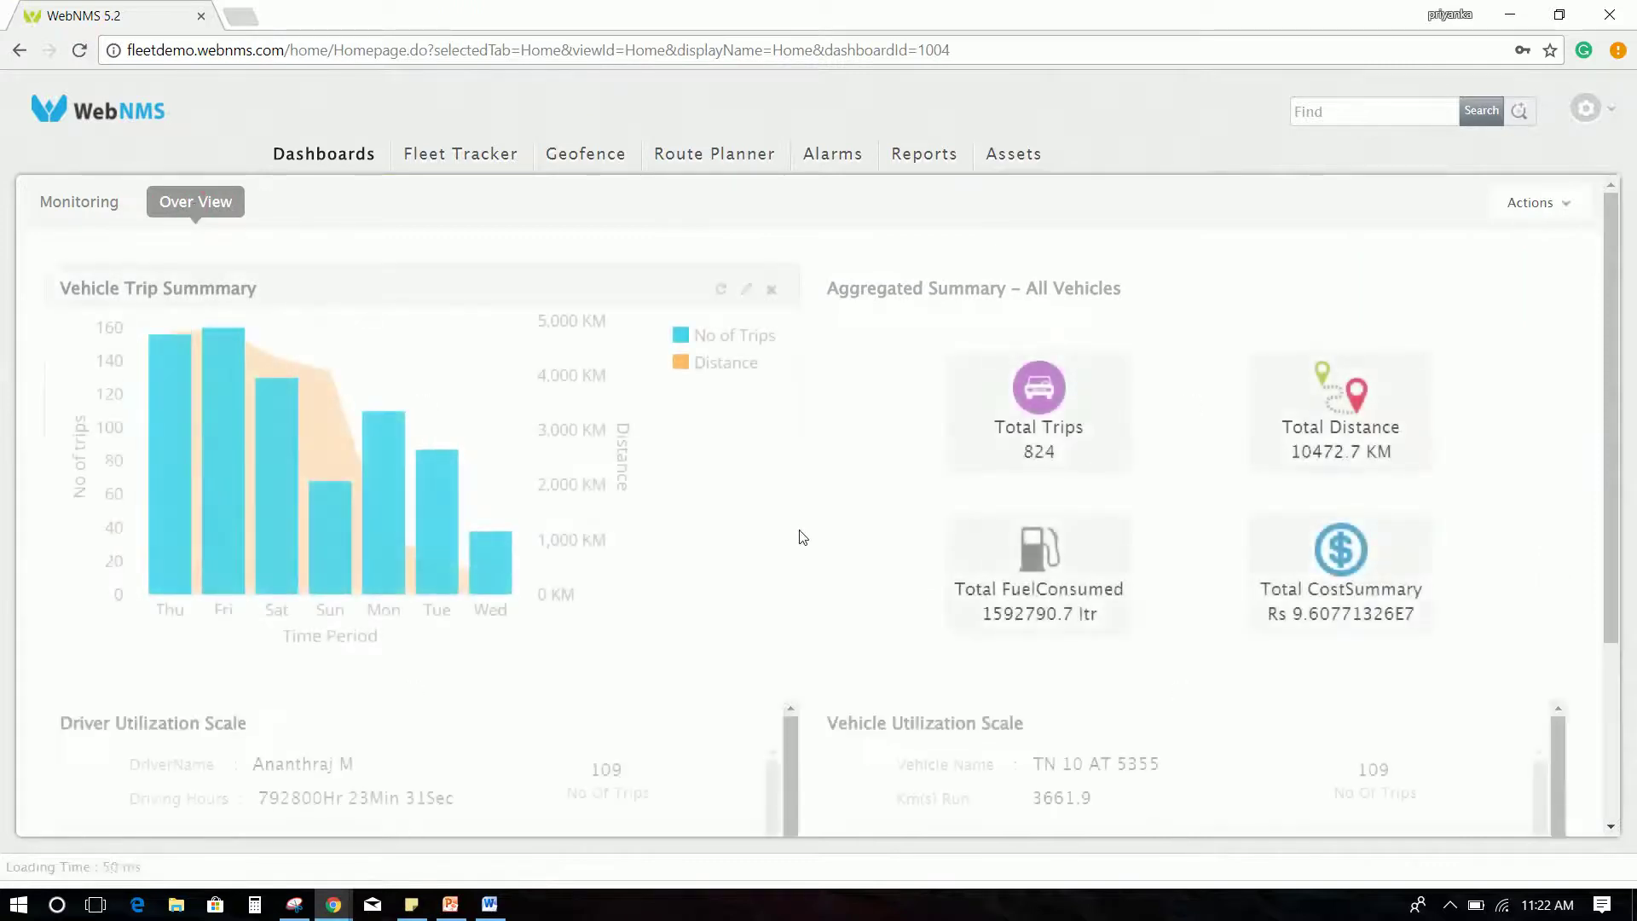
scroll(800, 537, "down", 2)
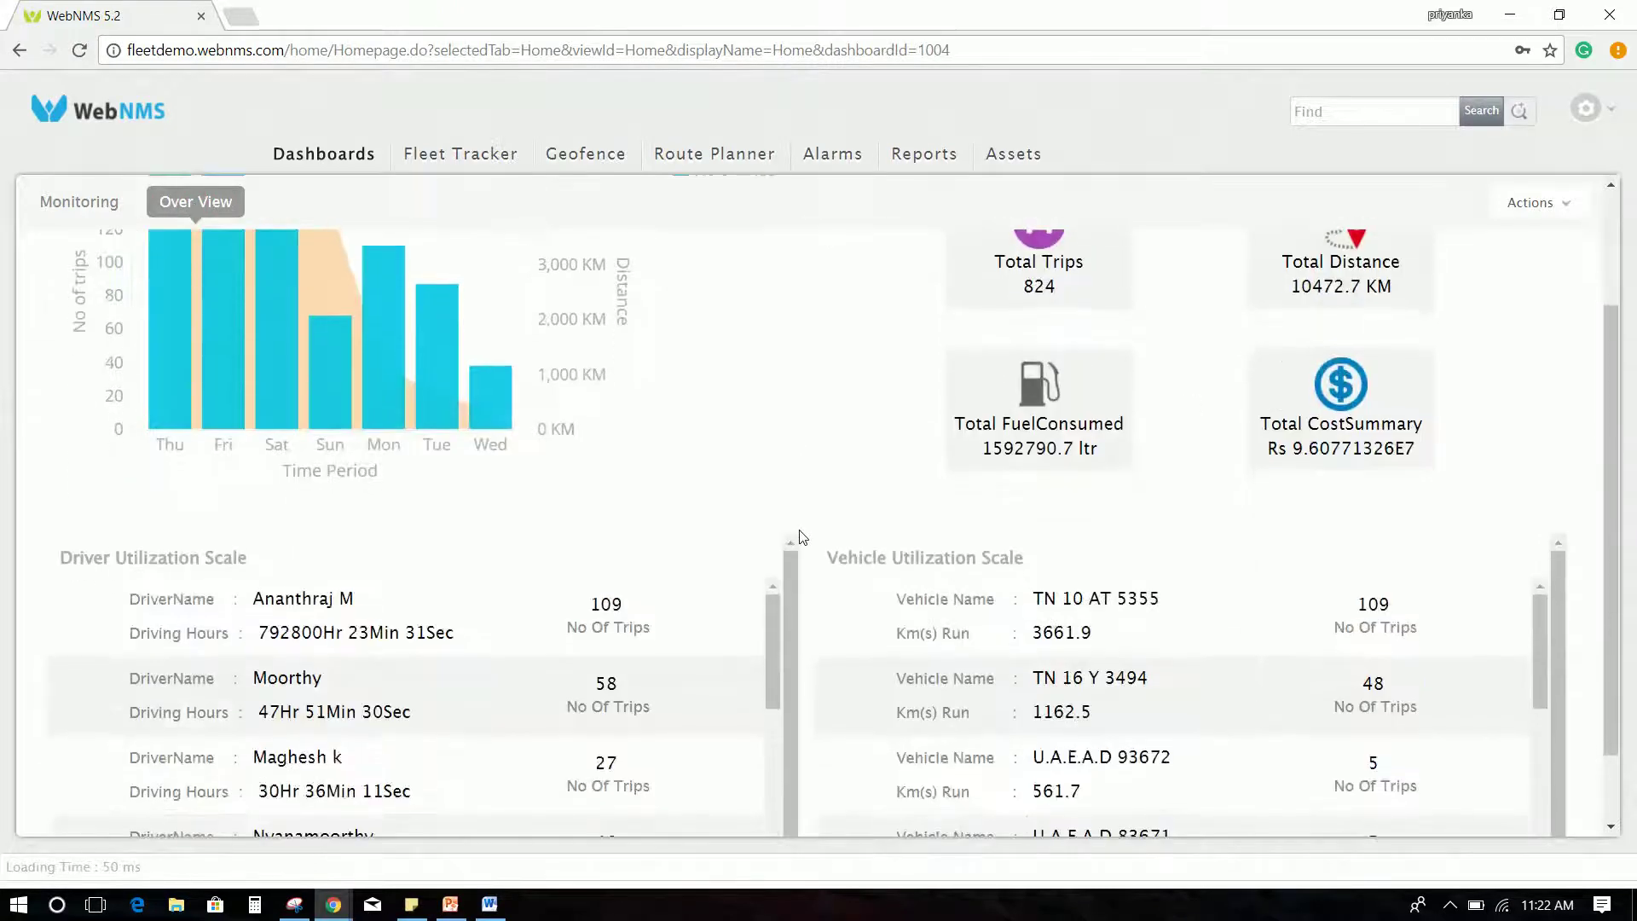
scroll(800, 538, "down", 1)
left_click(486, 157)
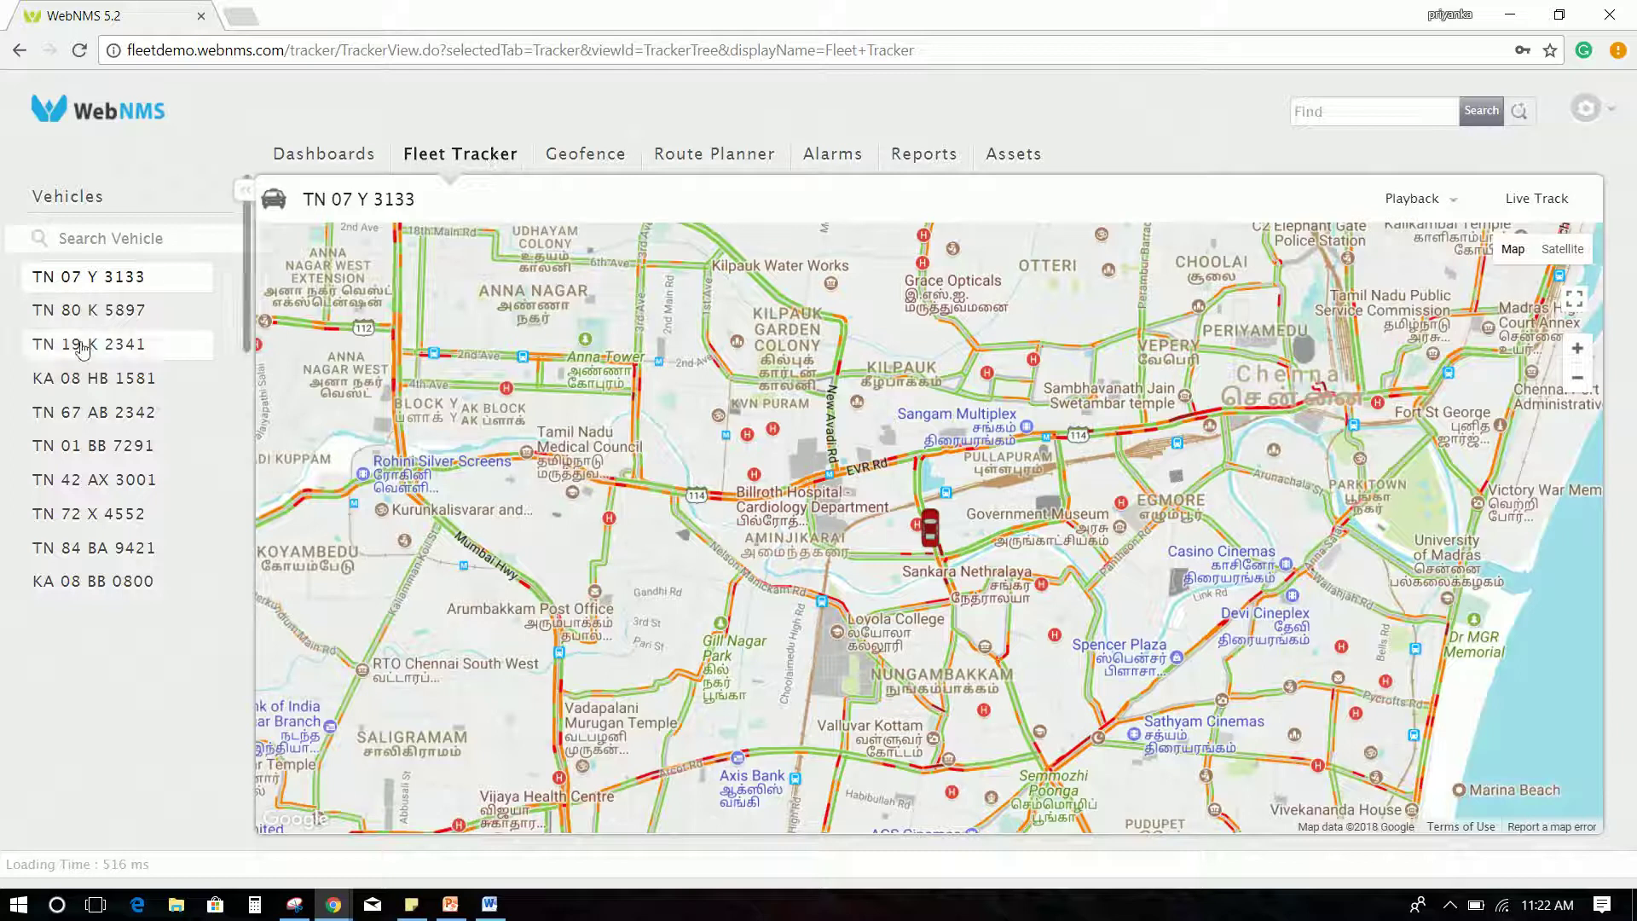
scroll(80, 347, "down", 3)
scroll(81, 347, "down", 2)
scroll(81, 348, "down", 1)
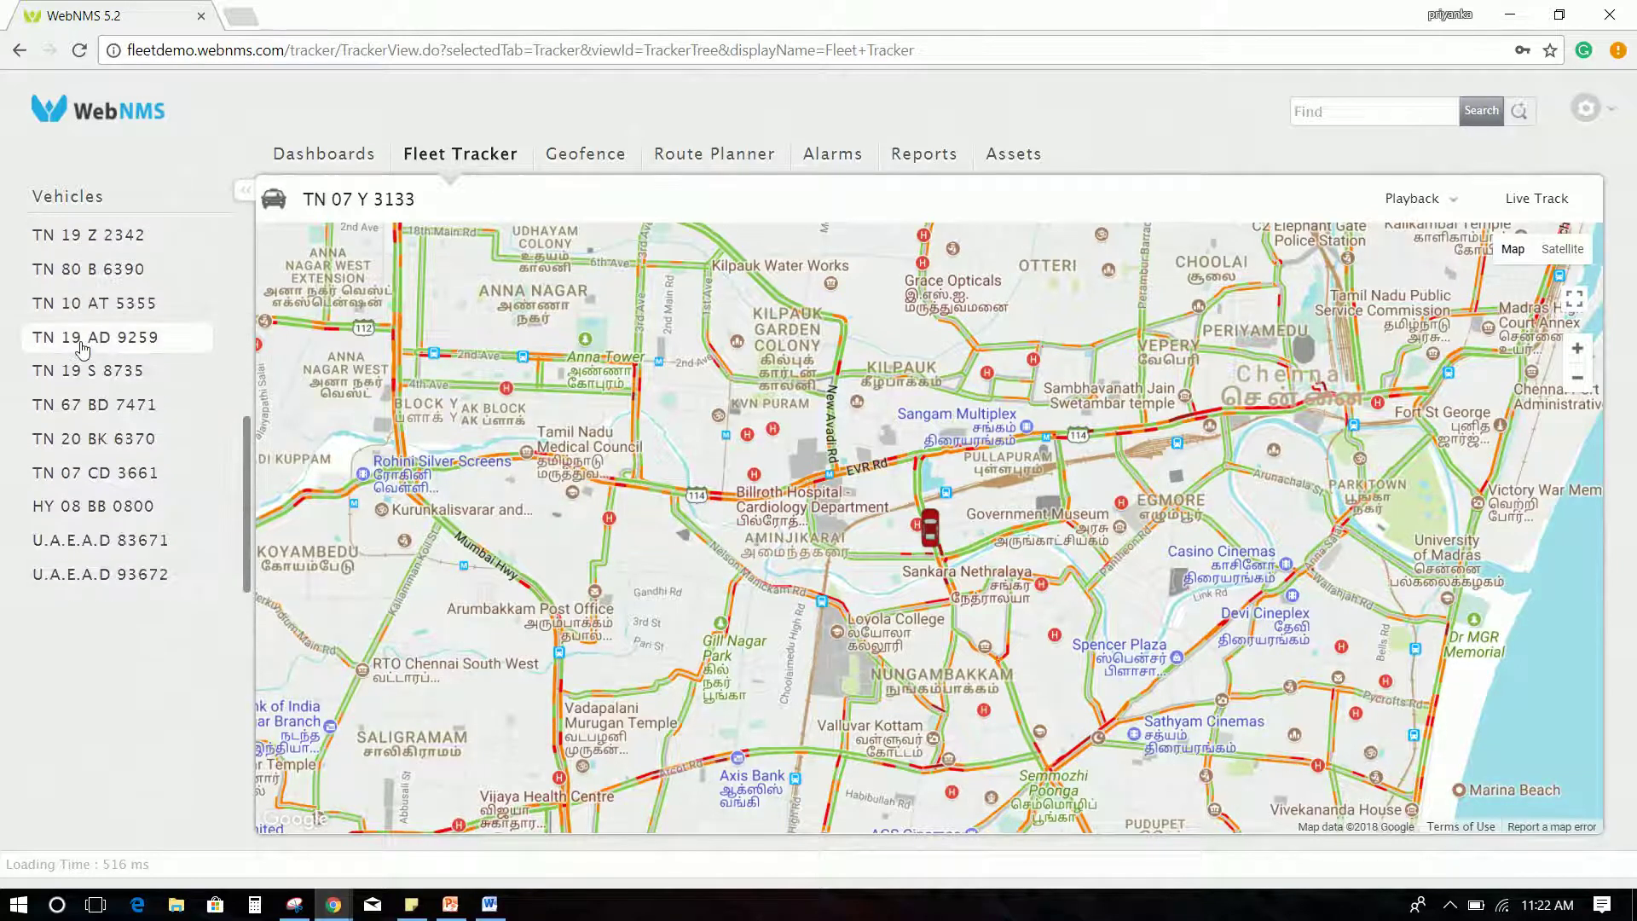
left_click(99, 540)
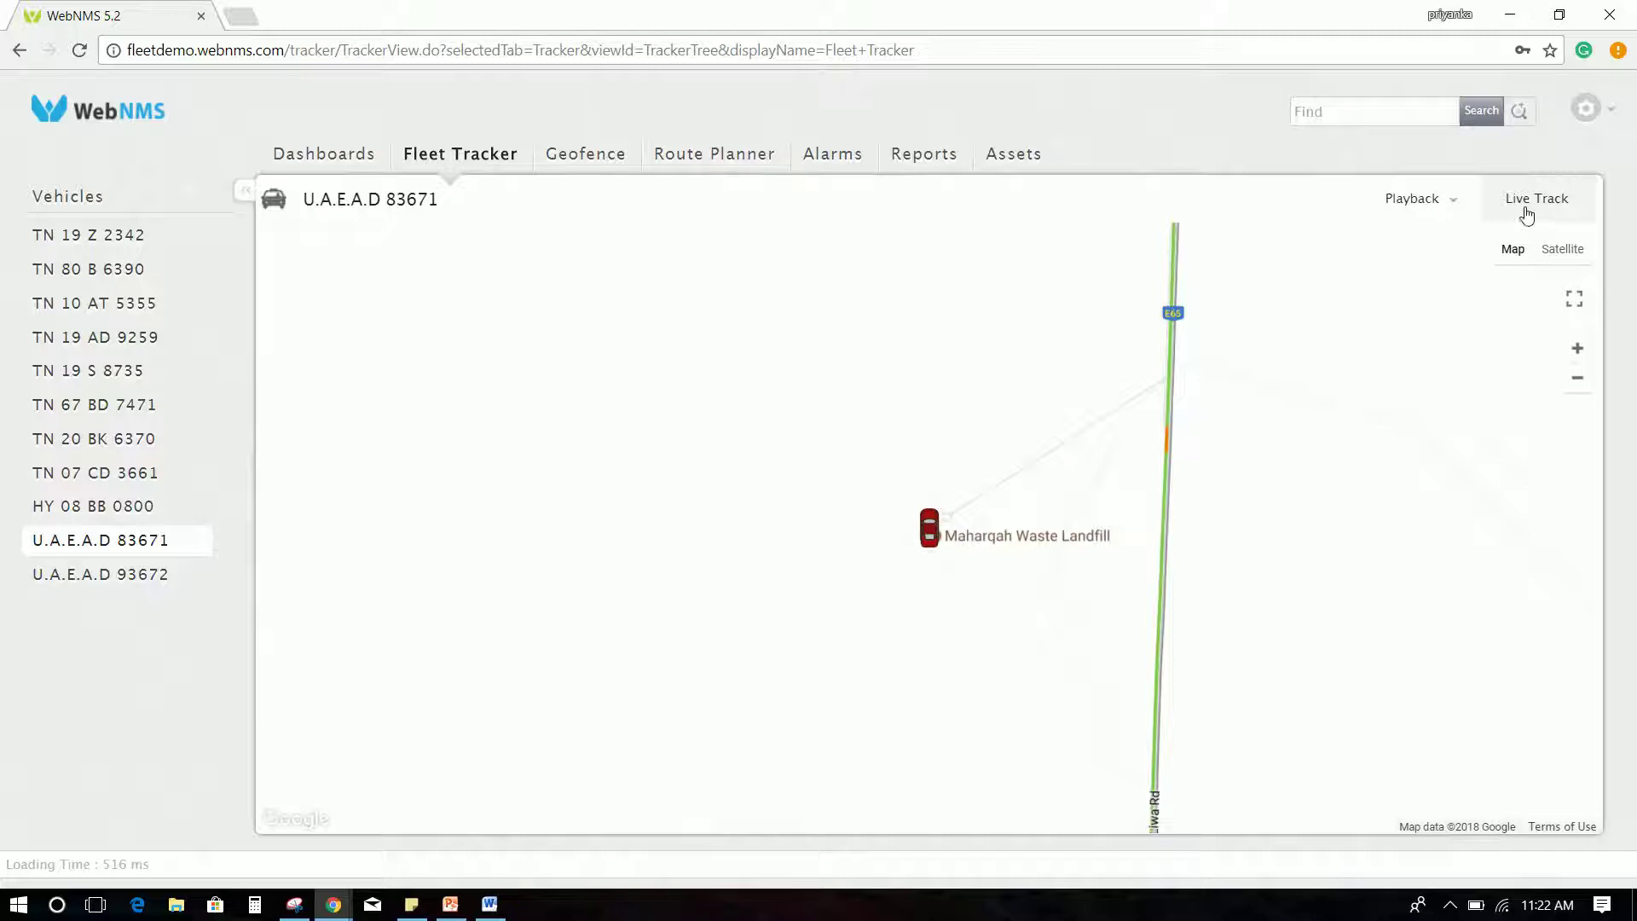
left_click(1461, 209)
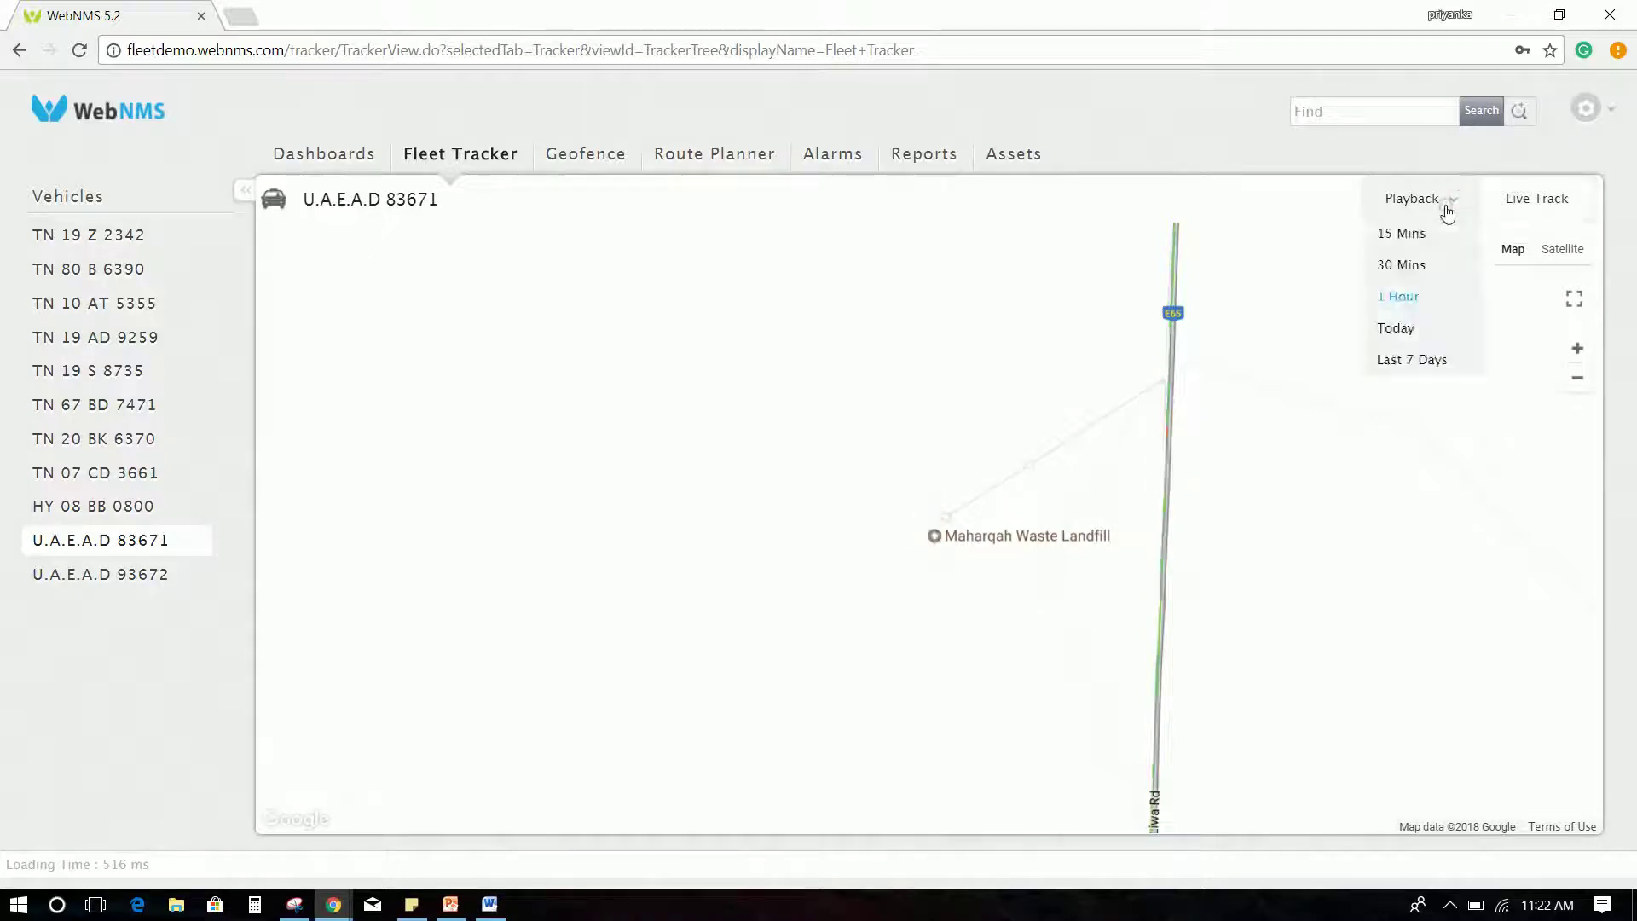
left_click(1412, 360)
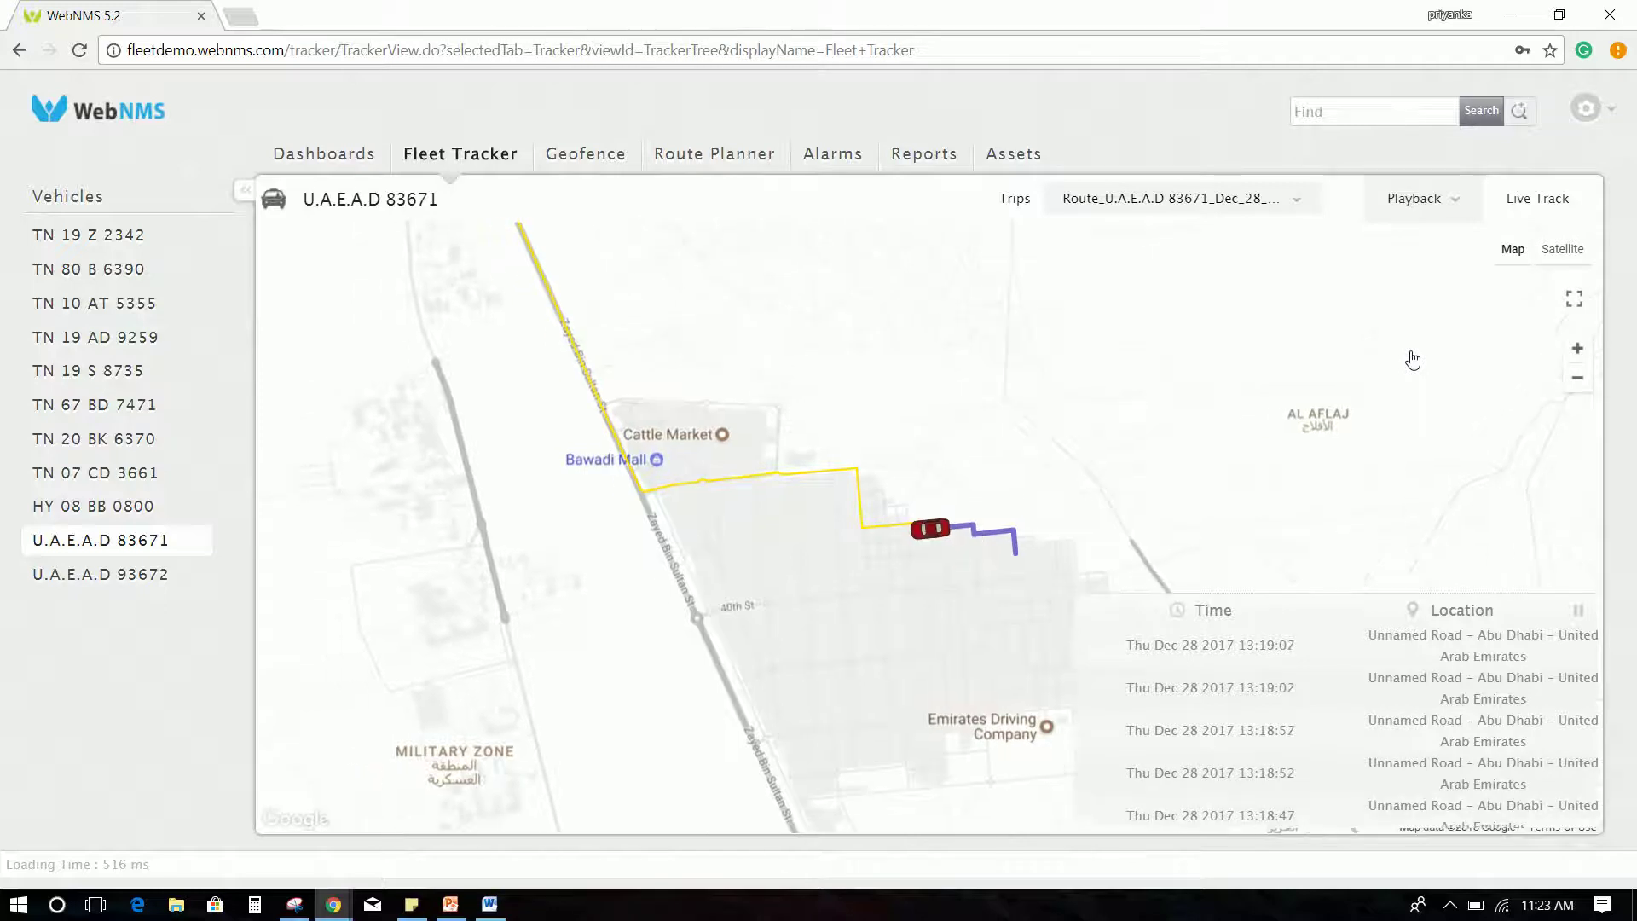
left_click(604, 155)
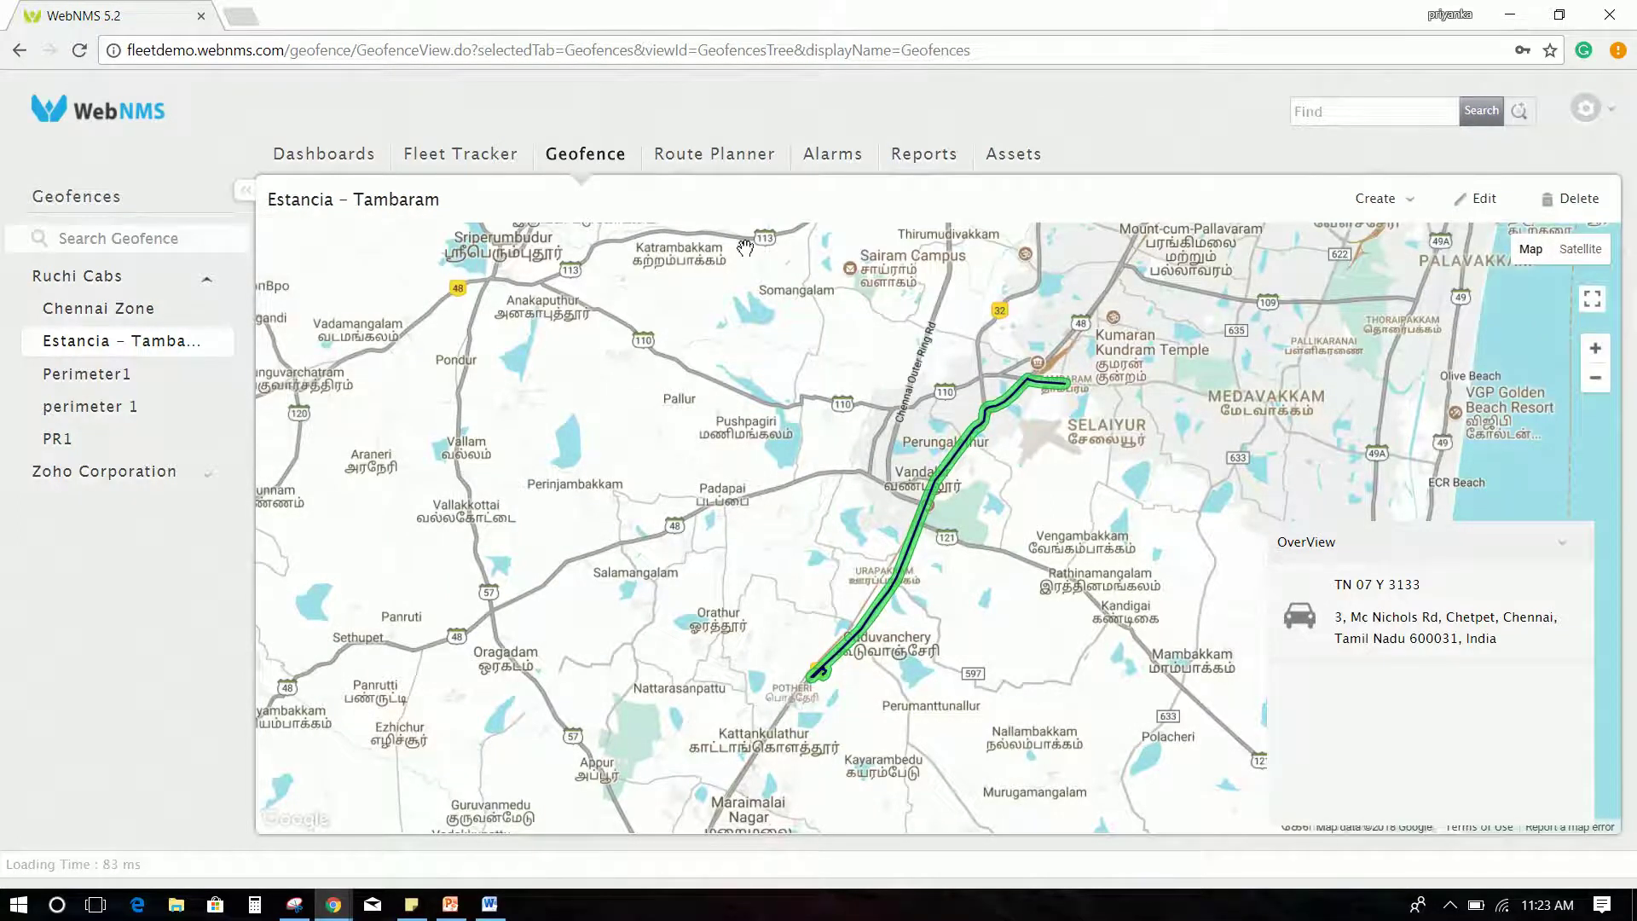
Step: Start a route geofence from Labour Camp And Warehouse to the Abu Dhabi destination
left_click(1409, 207)
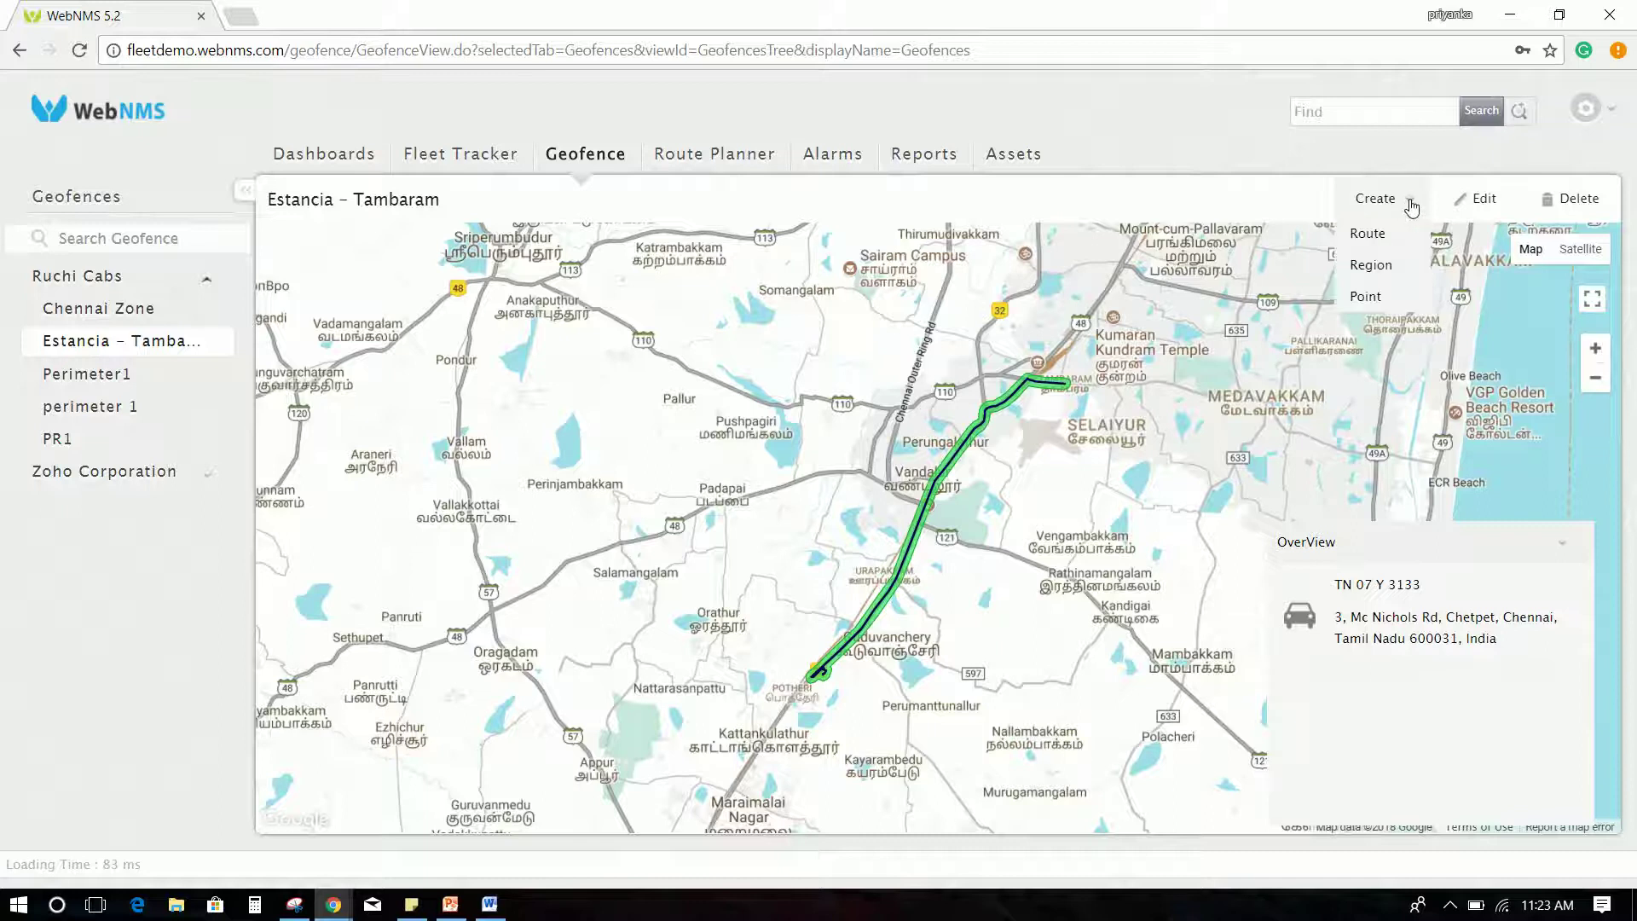
left_click(1367, 234)
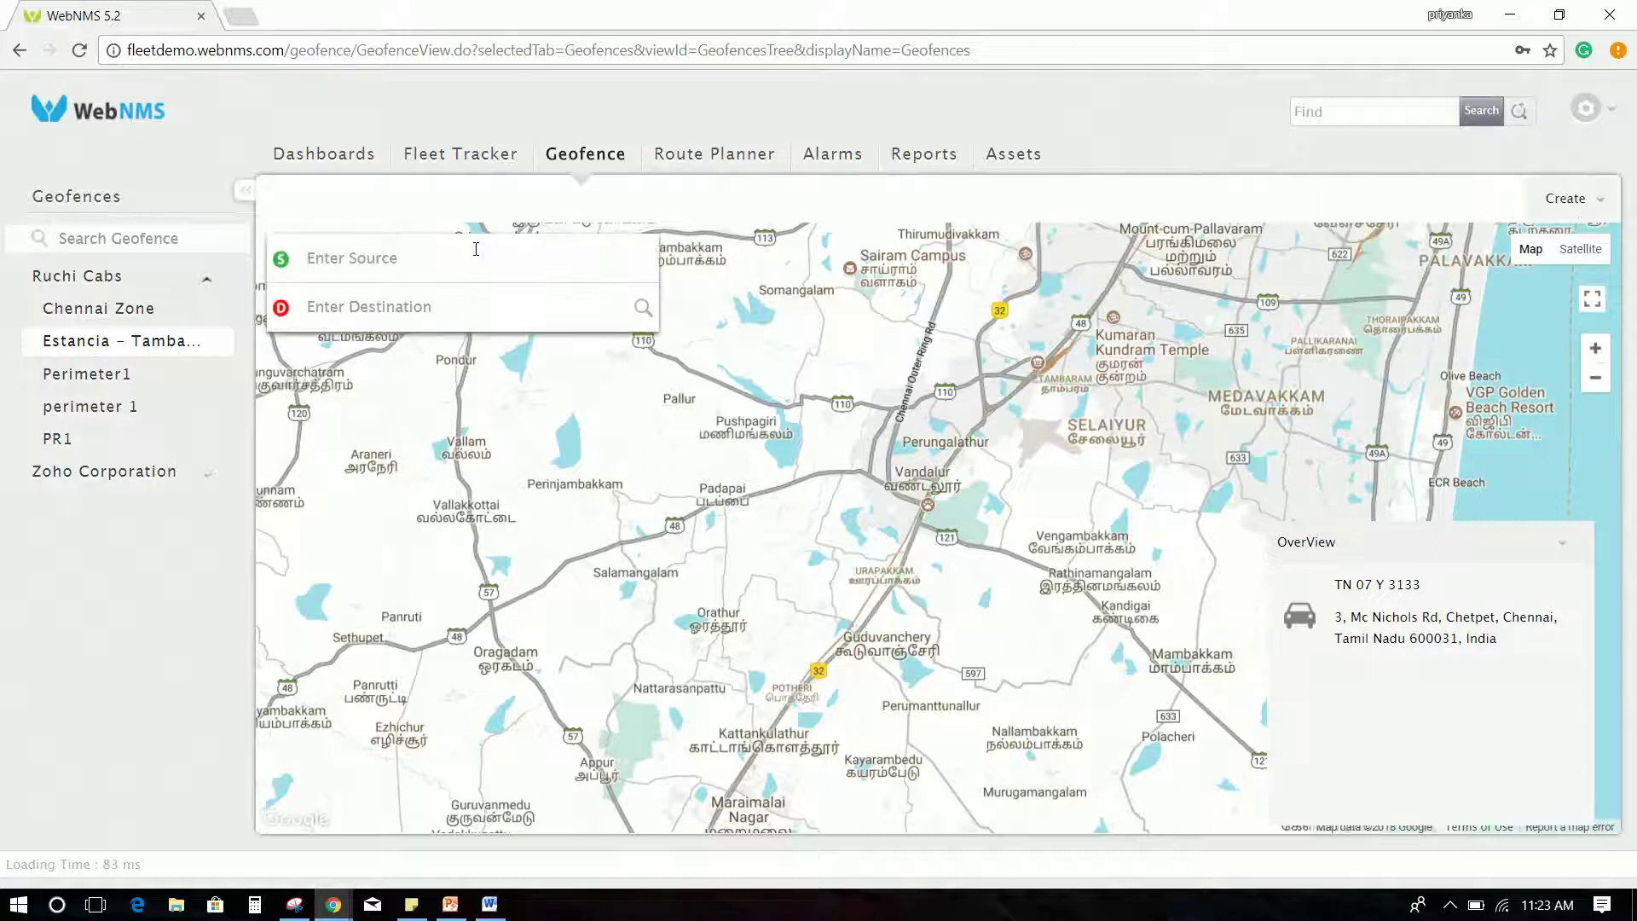
type("Abu dhabi")
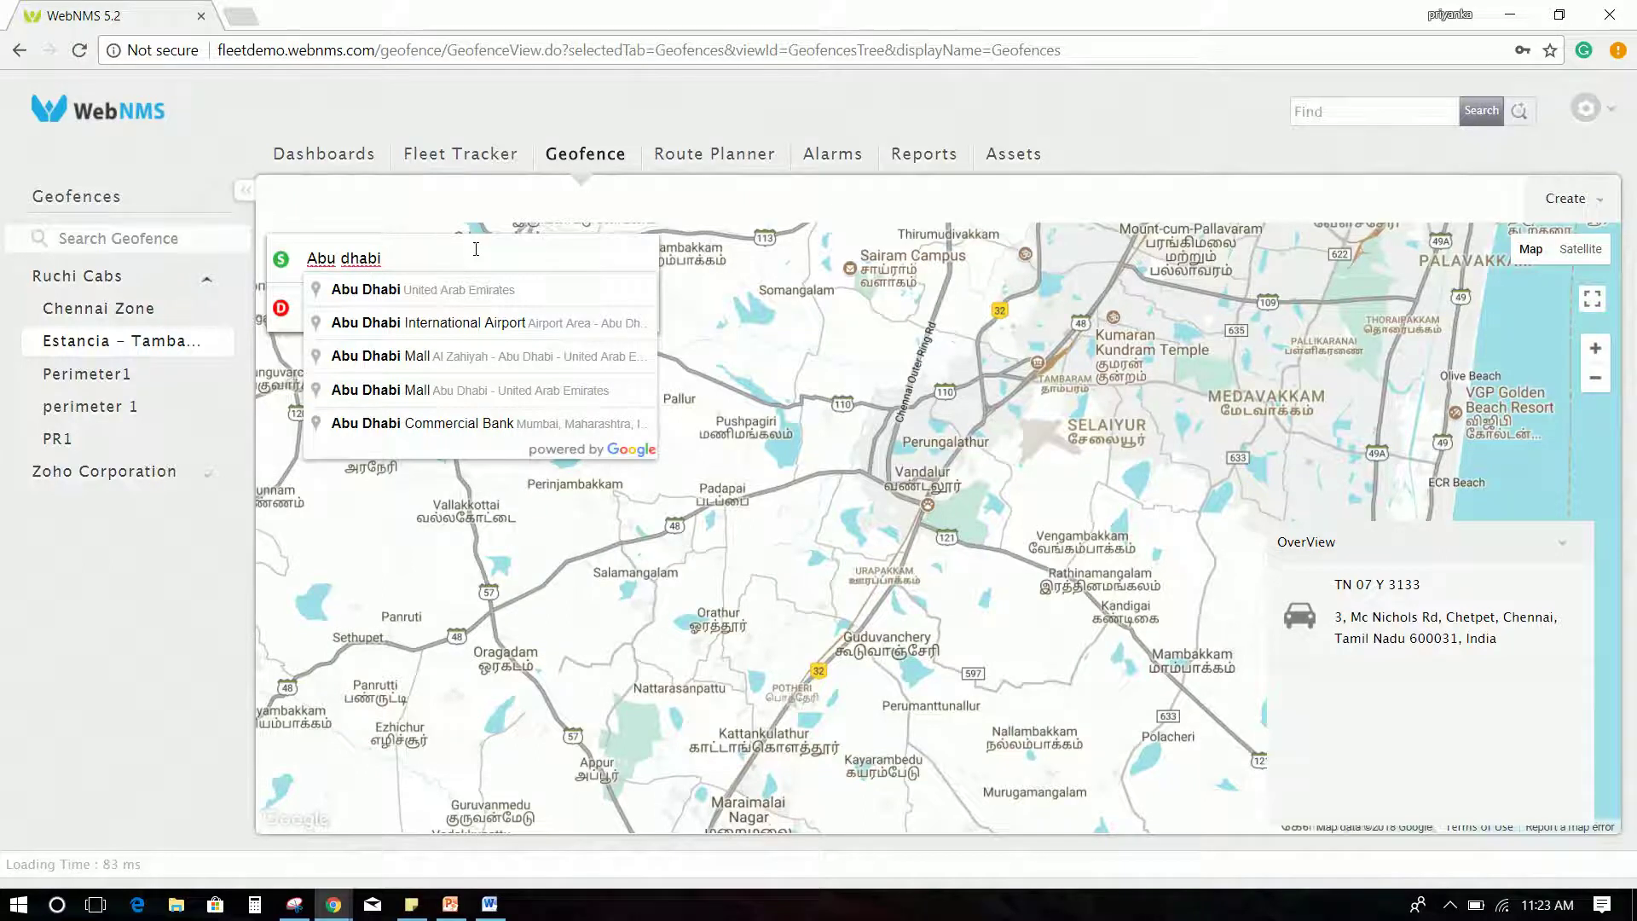
type(" labour")
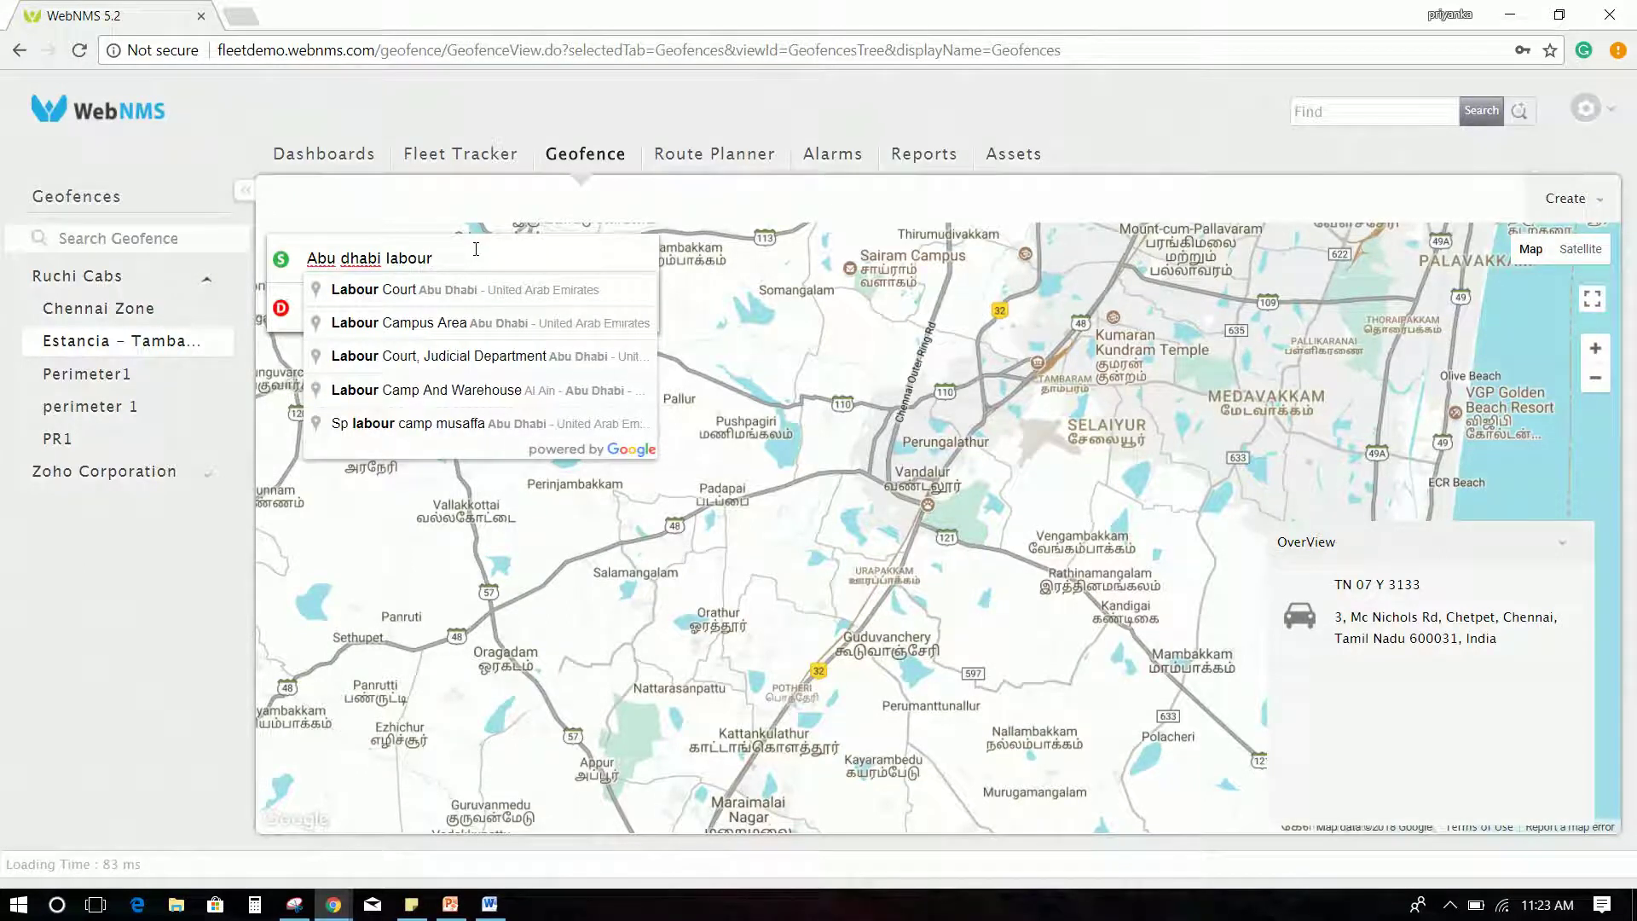
left_click(481, 390)
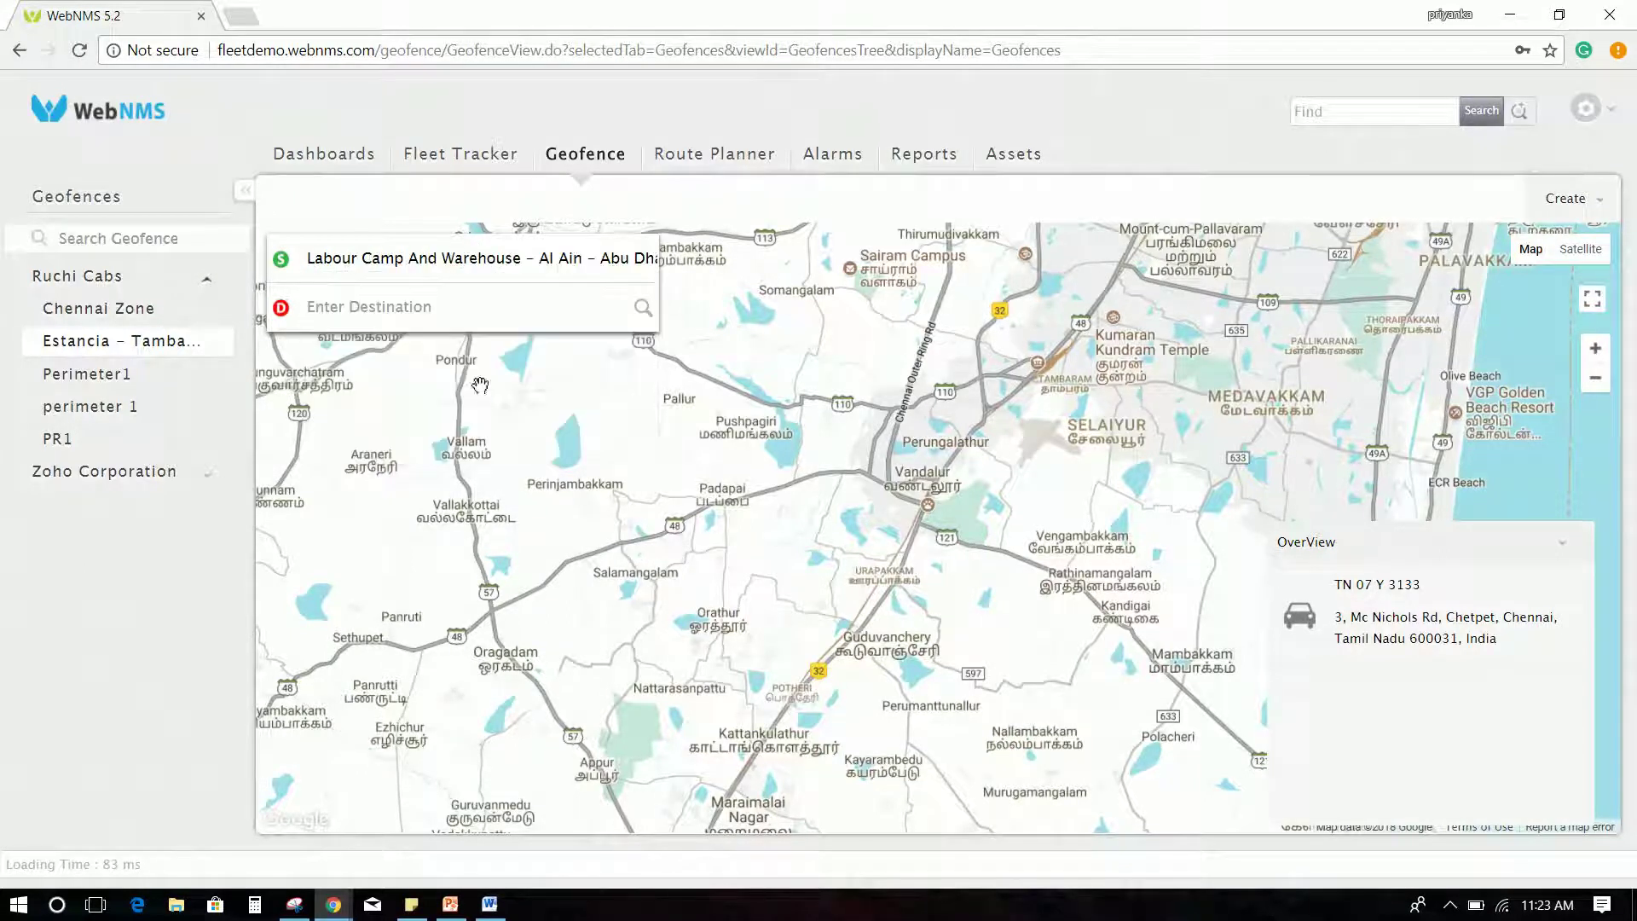
left_click(421, 306)
type("Mahar")
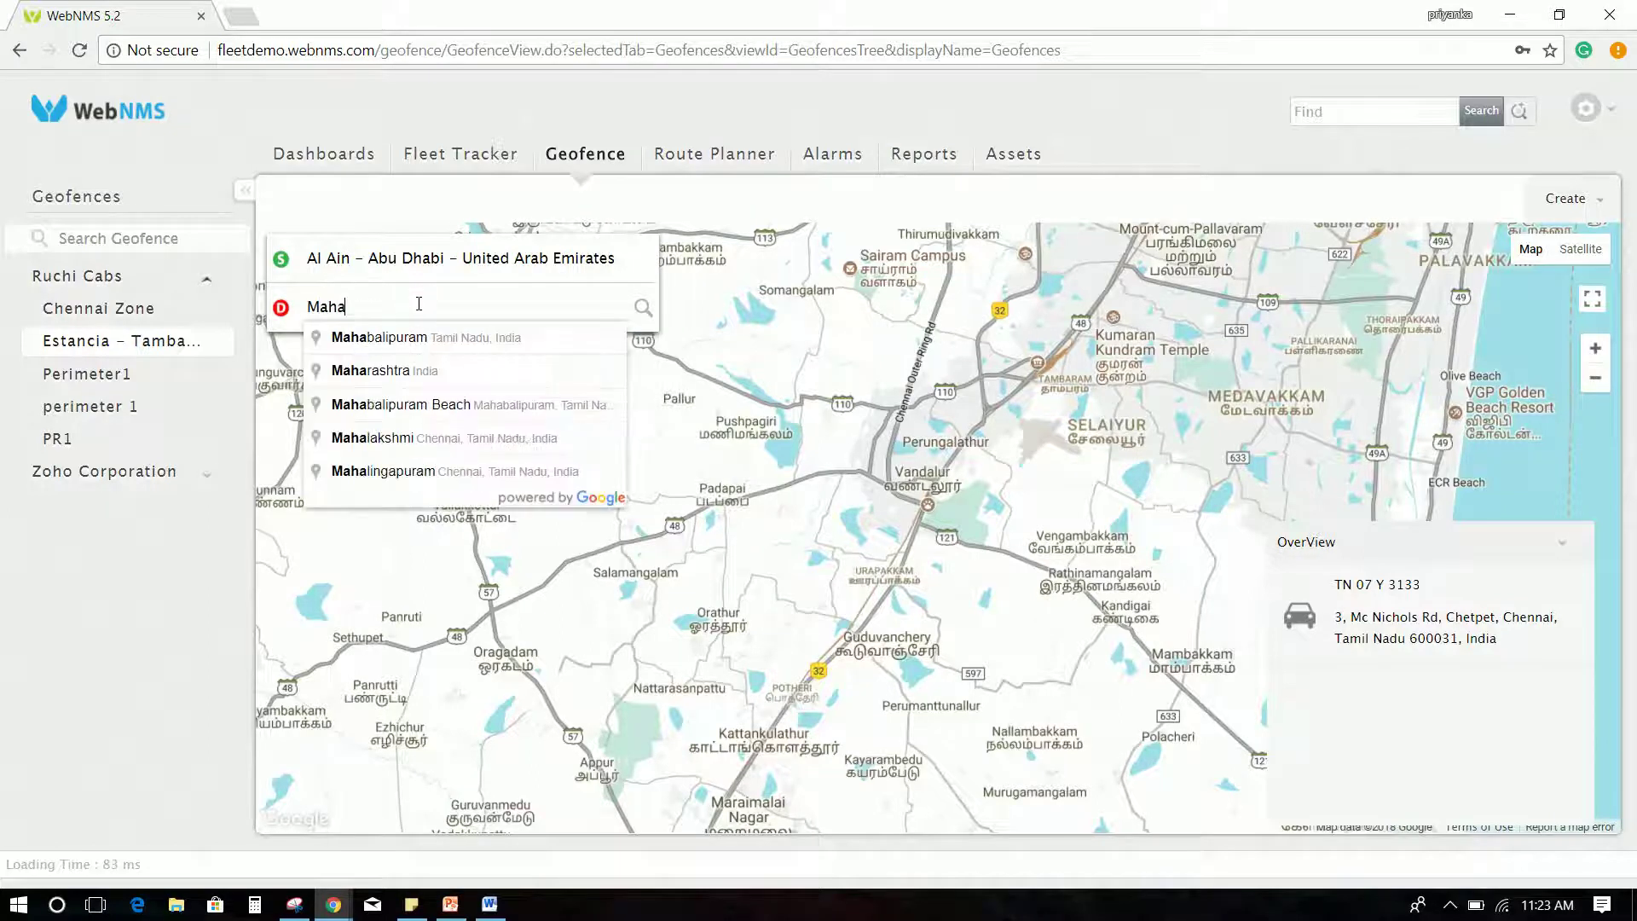
type("qah")
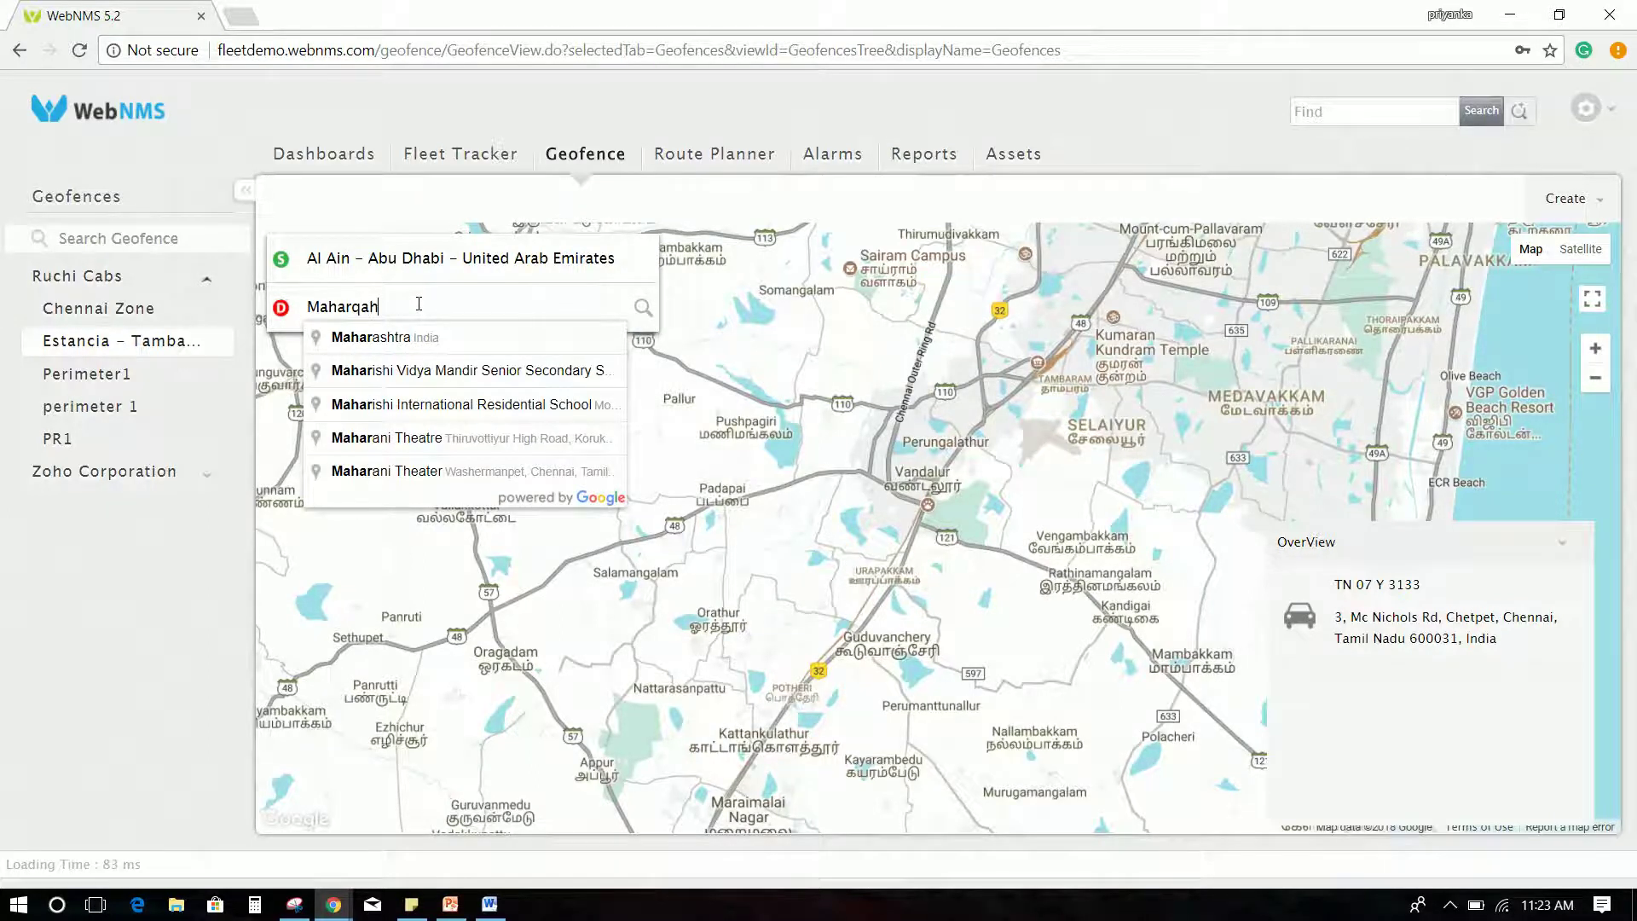
left_click(433, 343)
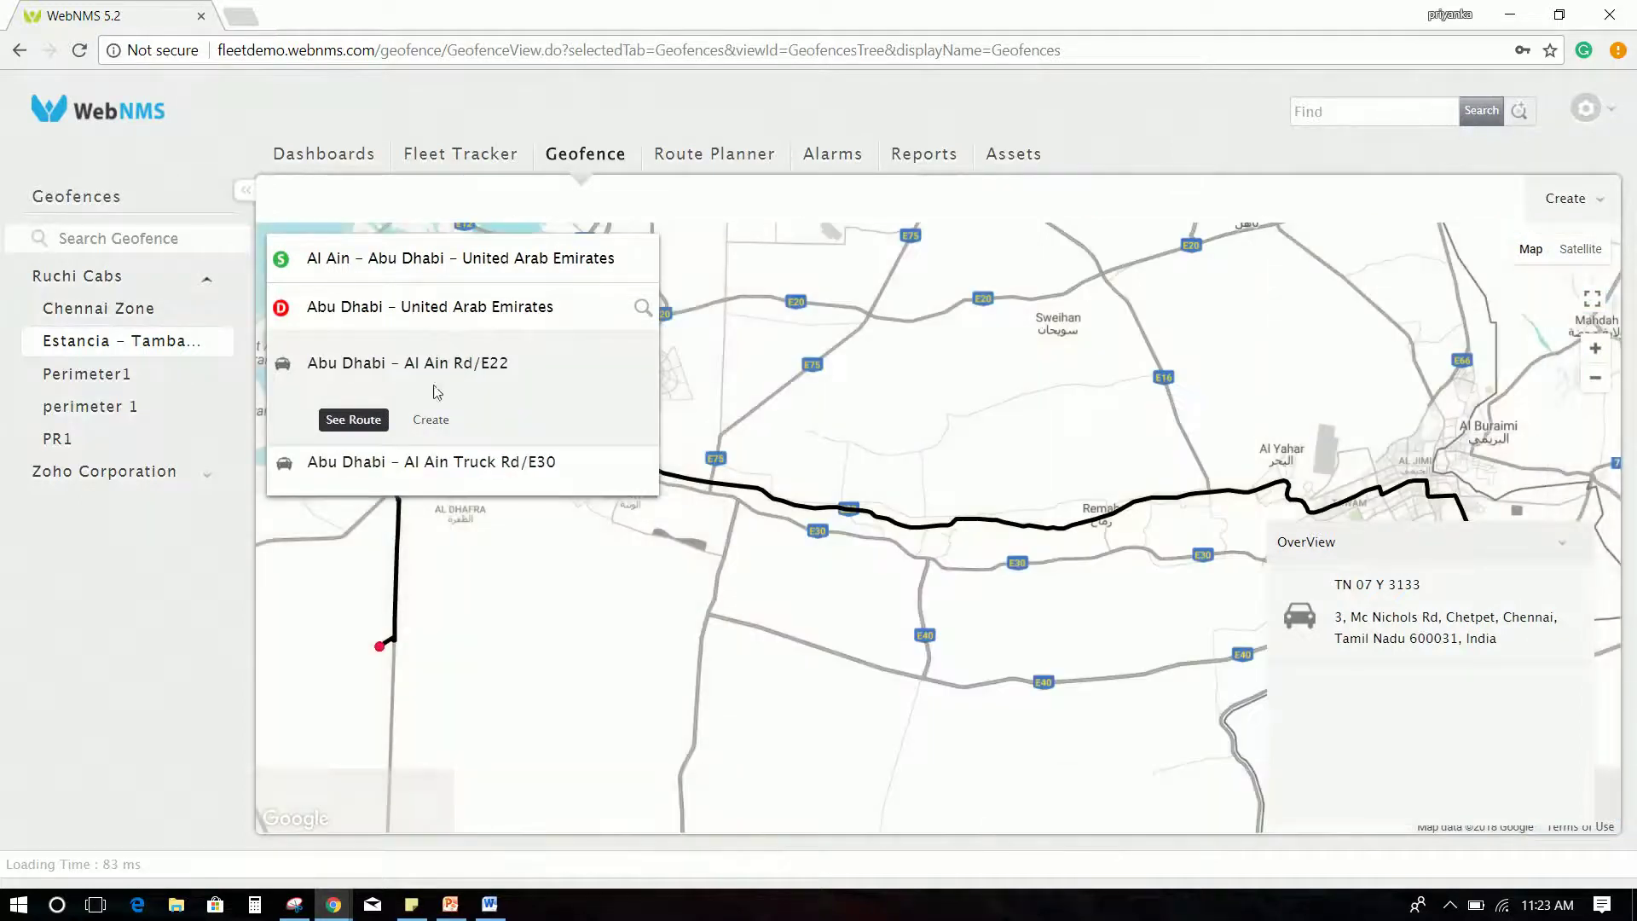
Step: Compare the E30 and E22 route options and create the geofence from Al Ain Rd/E22
left_click(449, 467)
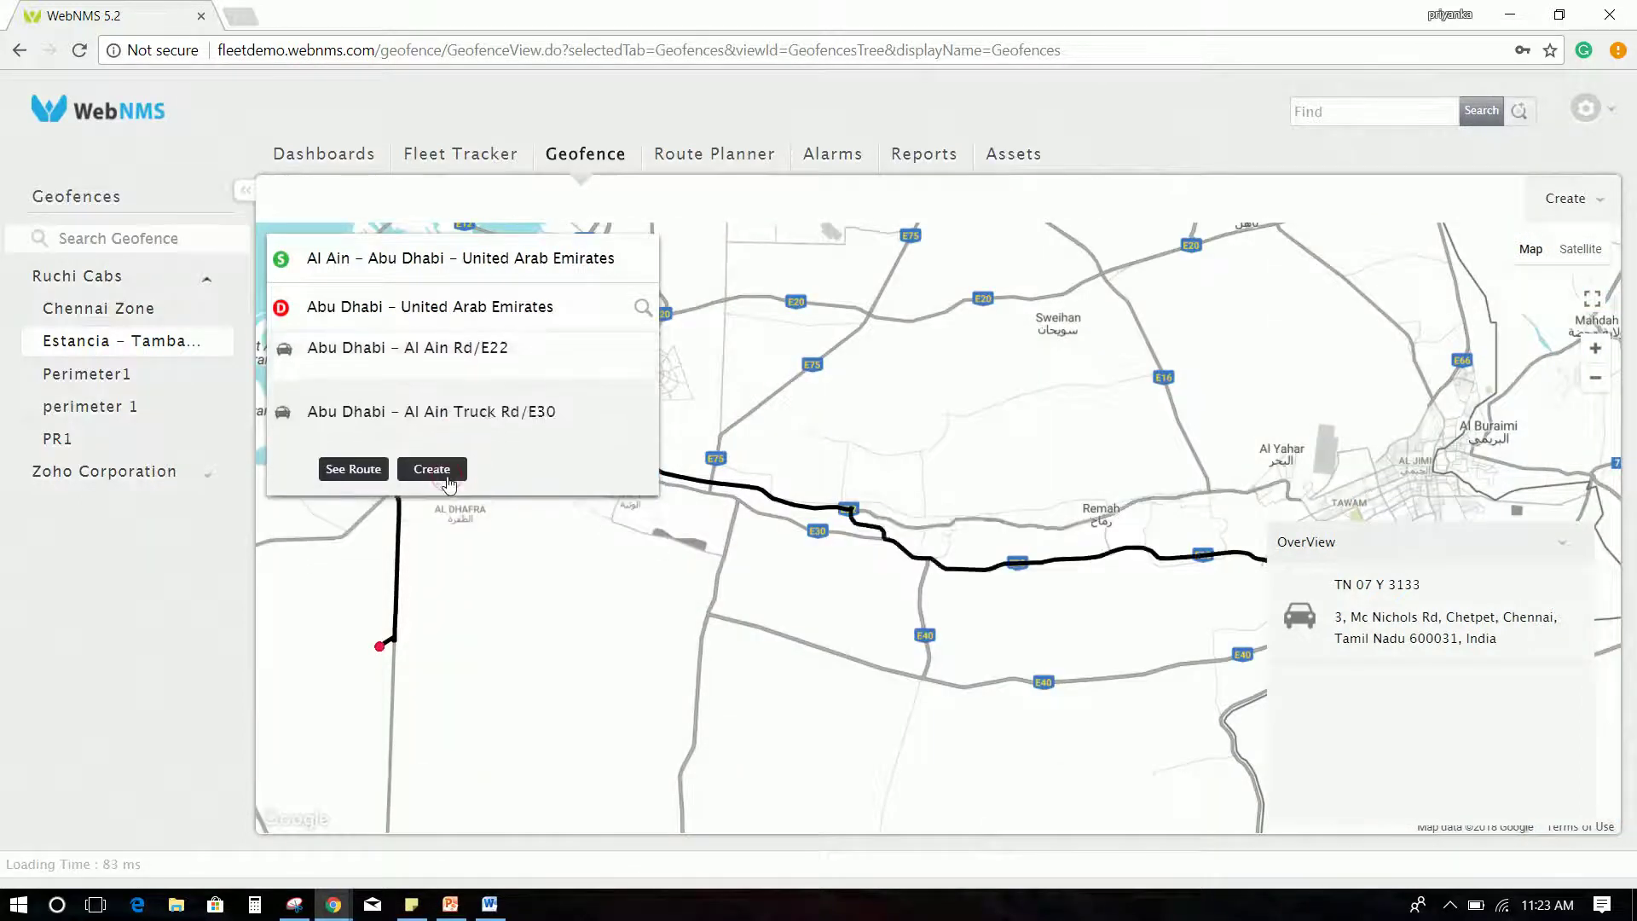
left_click(457, 371)
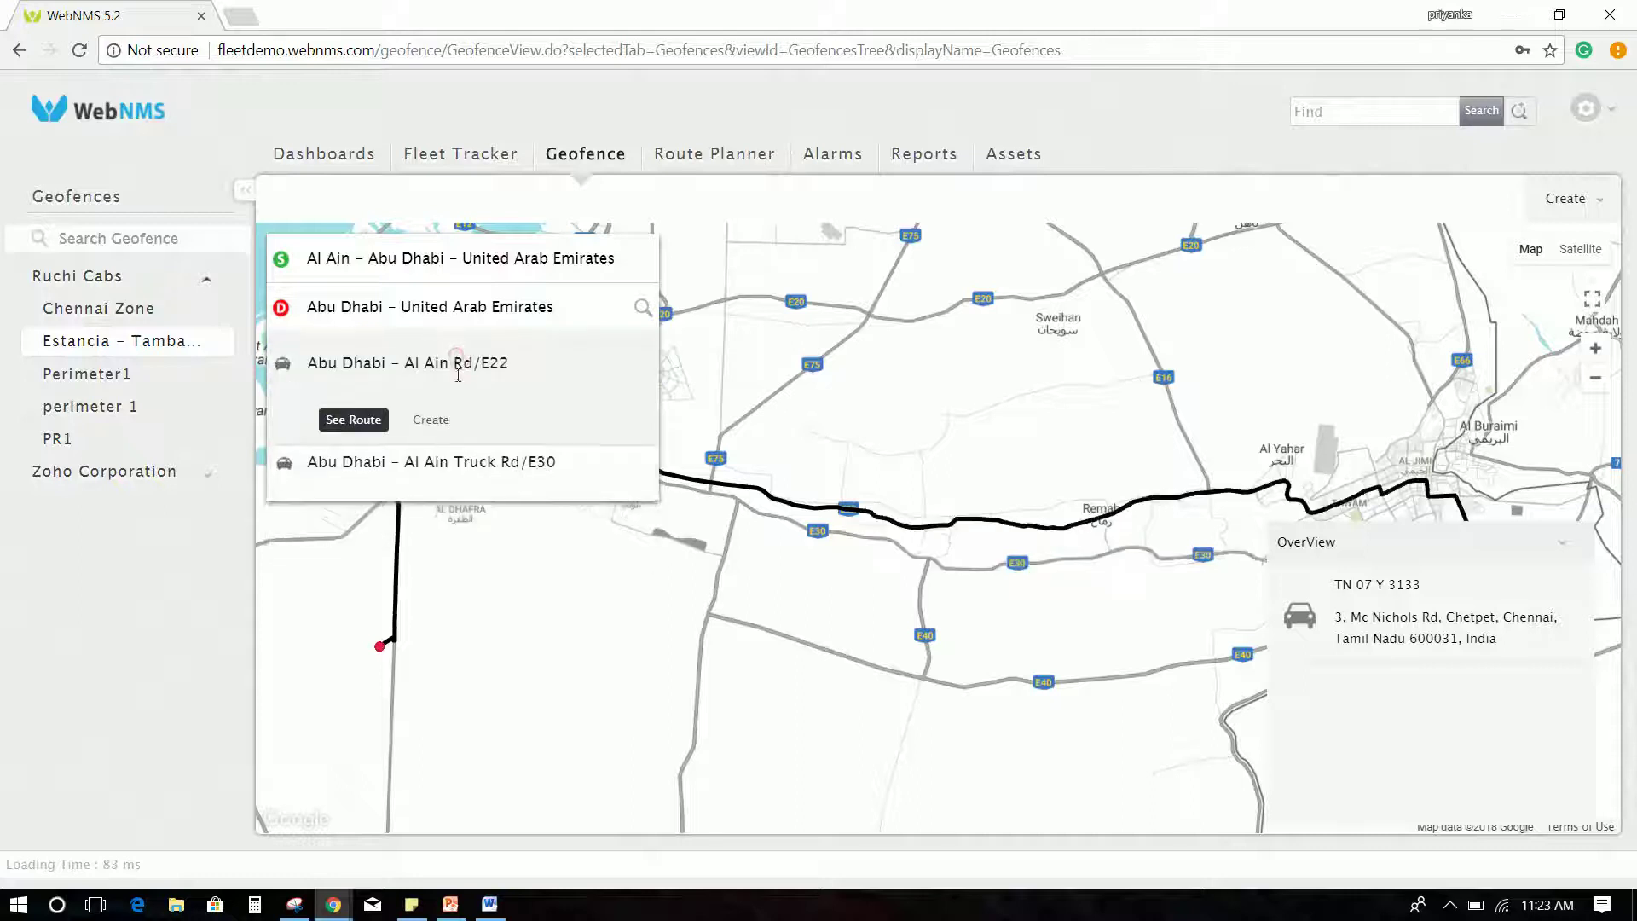
left_click(424, 430)
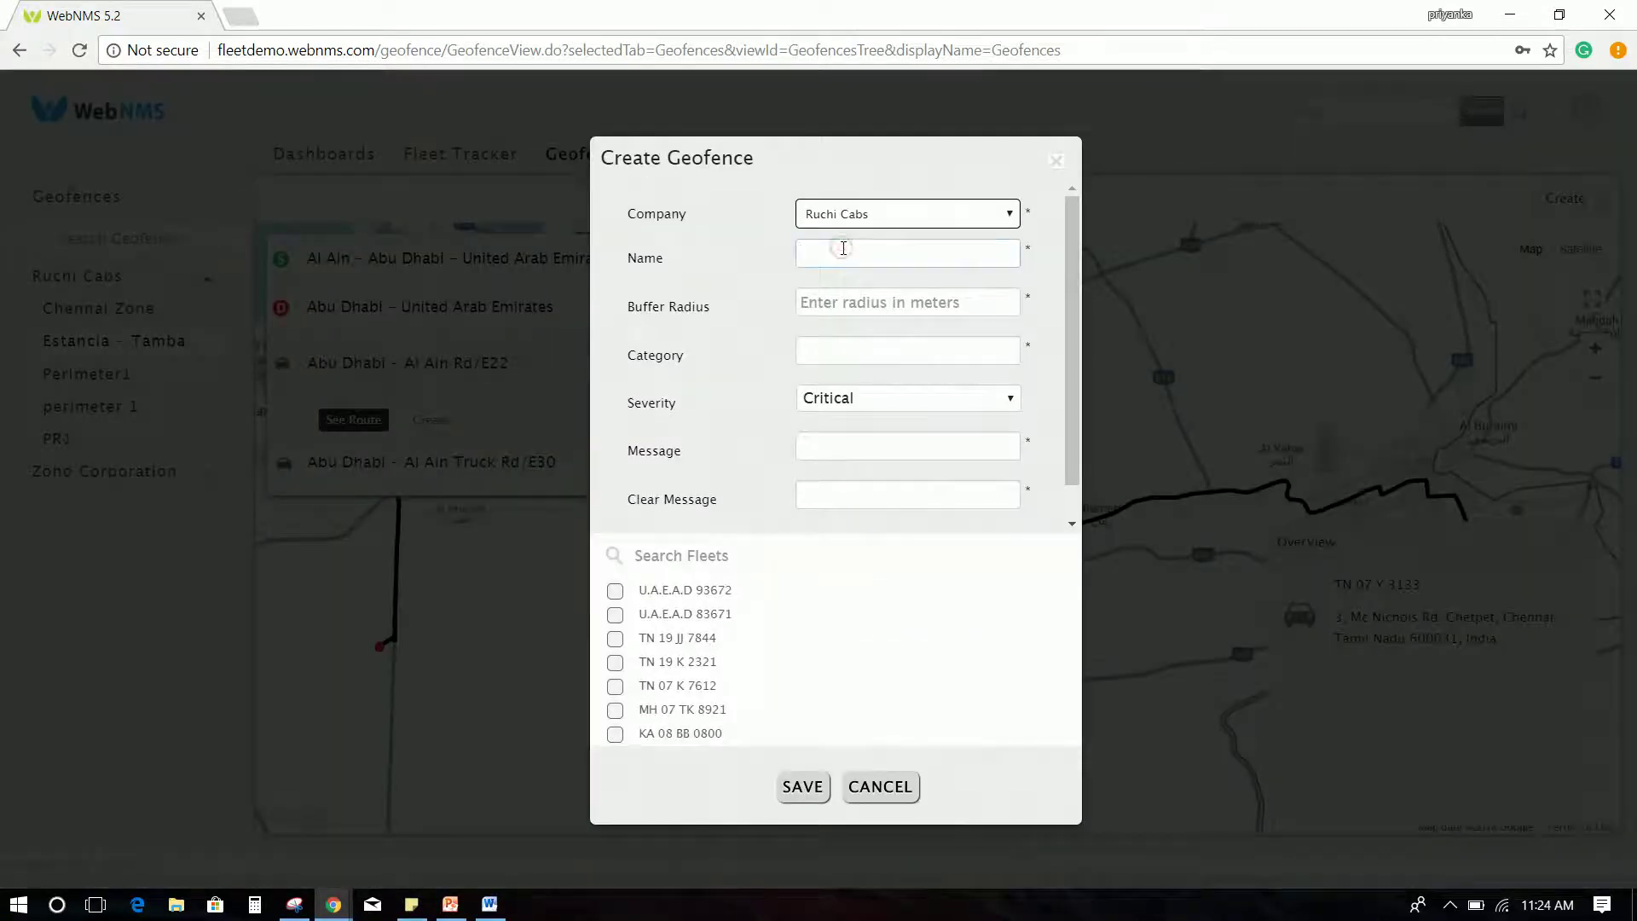
type("Geo-")
type("fence")
type(" 1")
Step: Fill Geo-fence 1 with 50 m buffer radius, category, and critical alarm and clear messages
key("Tab")
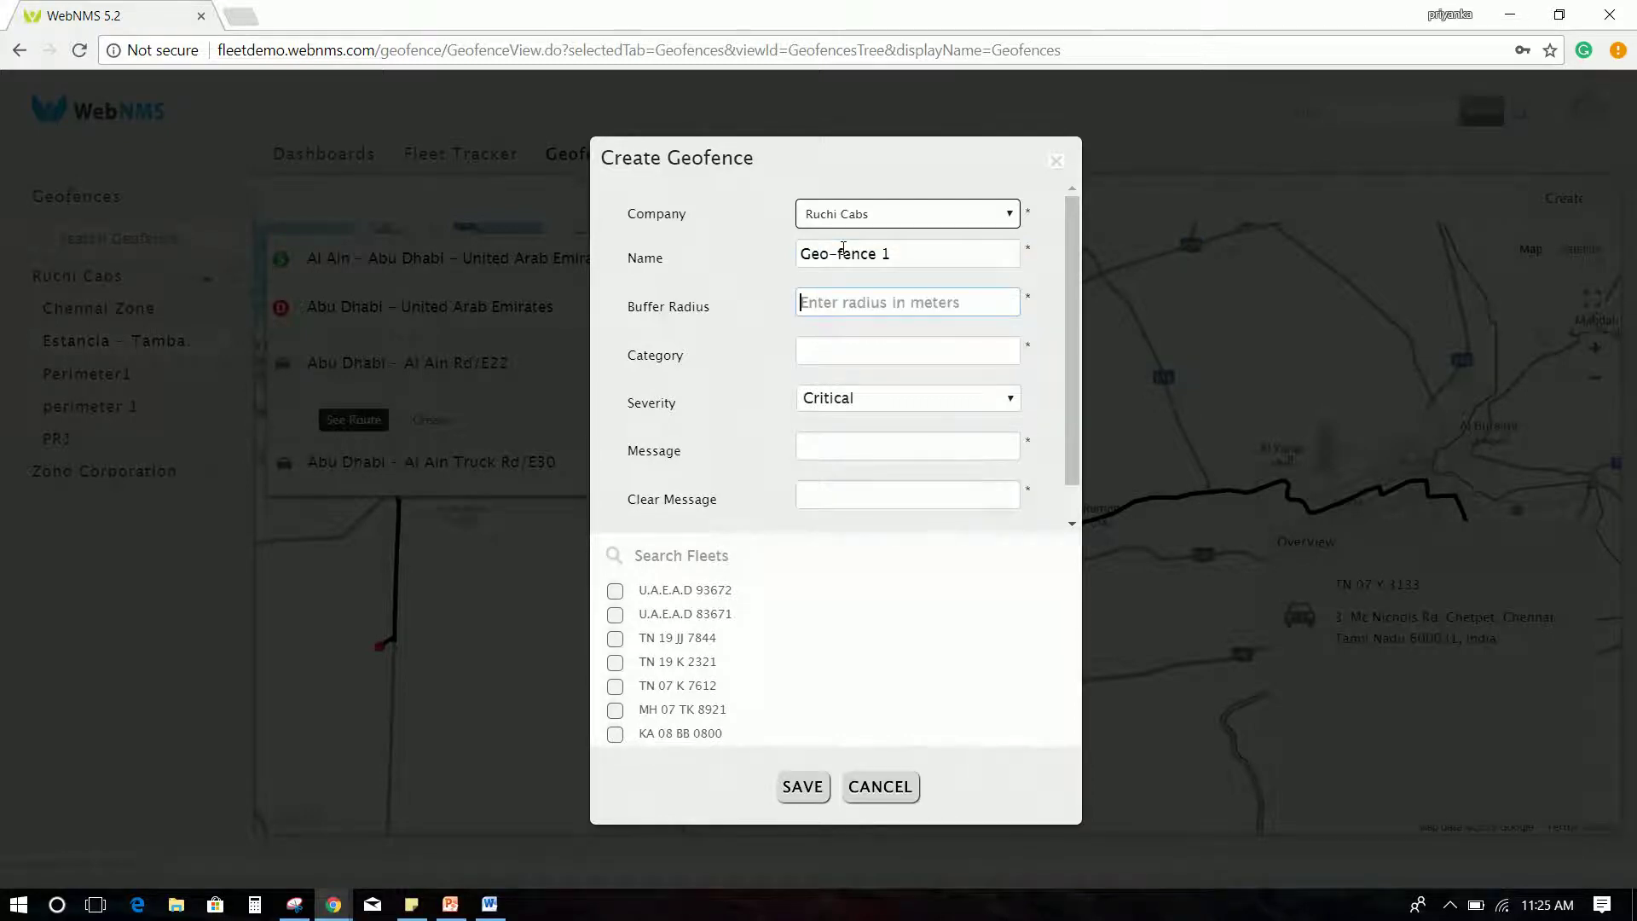
type("50")
key("Tab")
type("Ge")
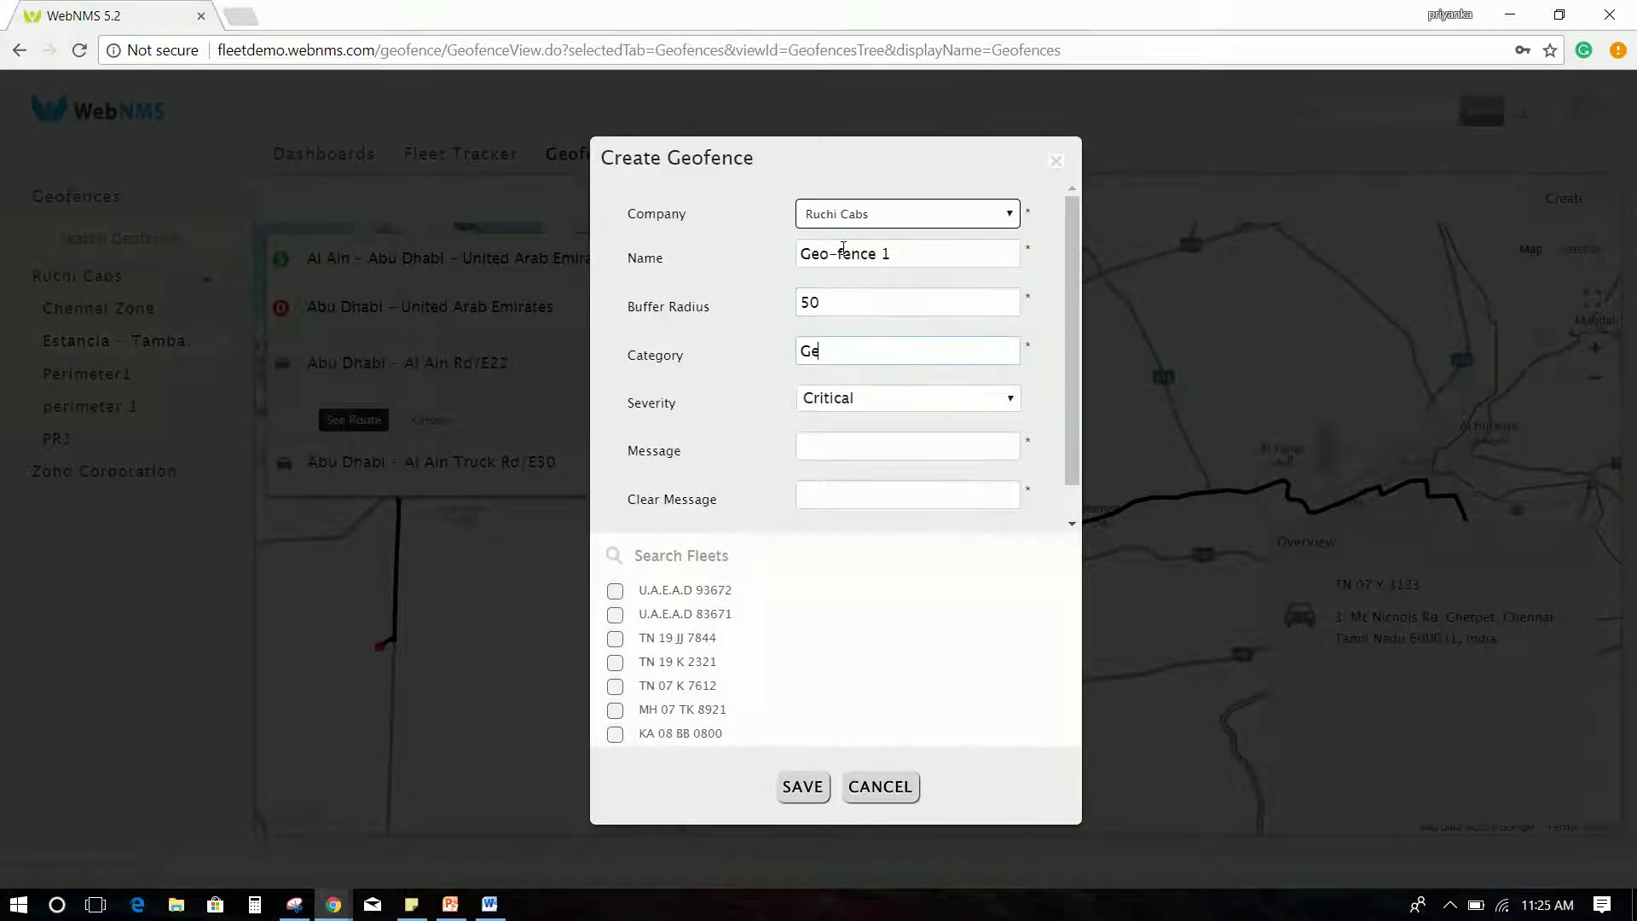
type("o-fence ala")
type("rms")
key("Tab")
key("Tab")
type("Vehicle ")
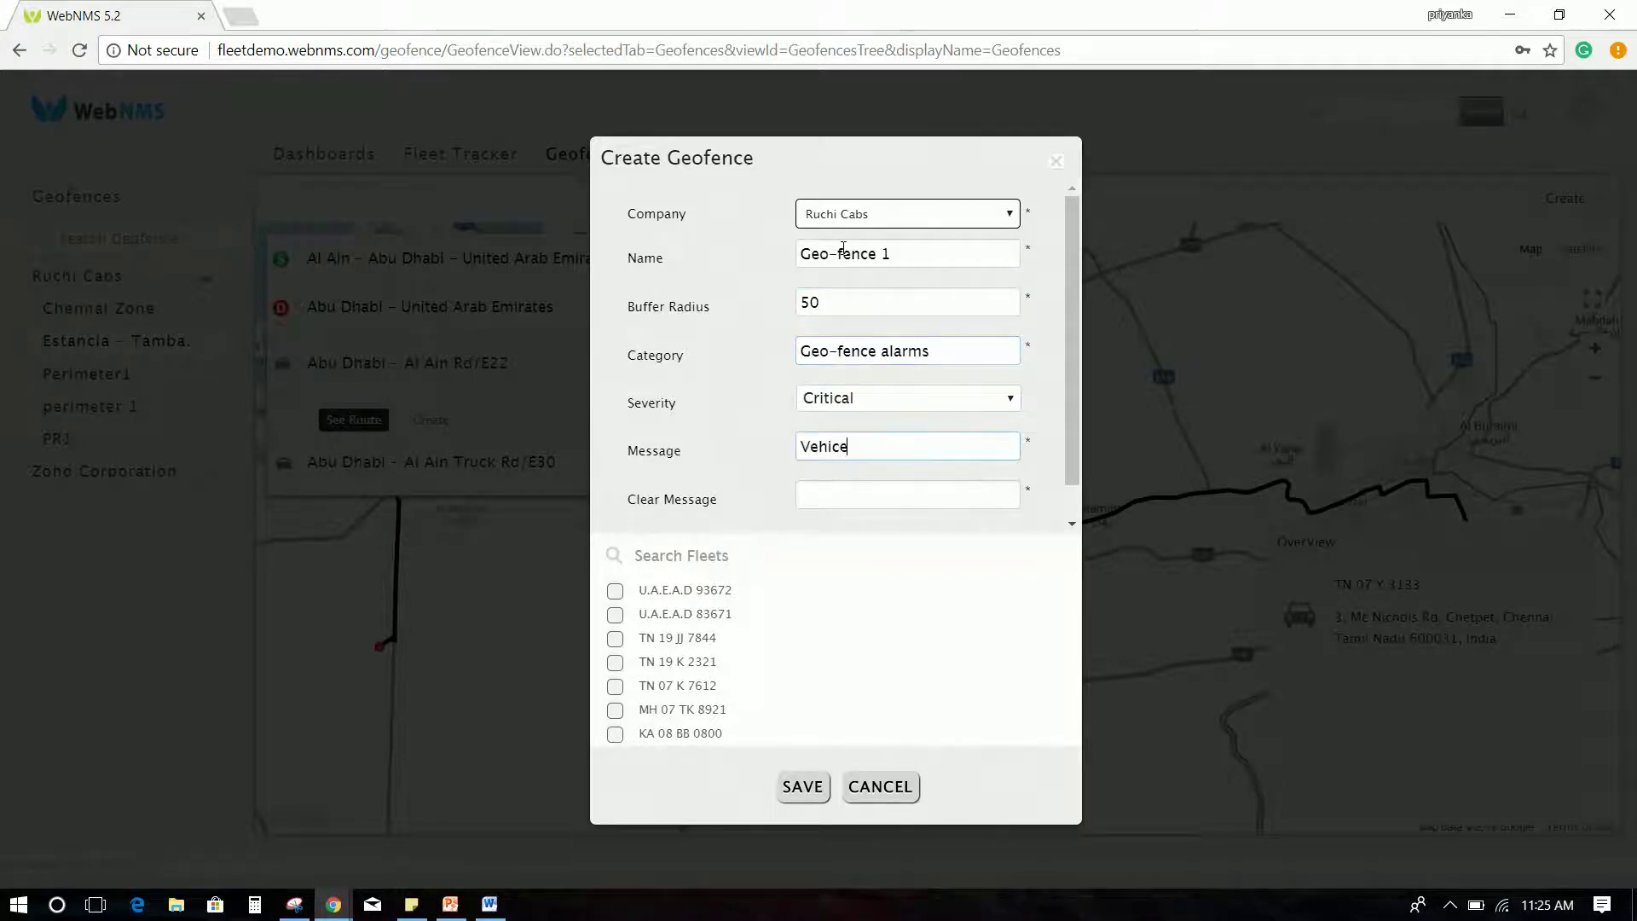
type("out of")
type(" fence")
key("Tab")
type("Vehicle back to ")
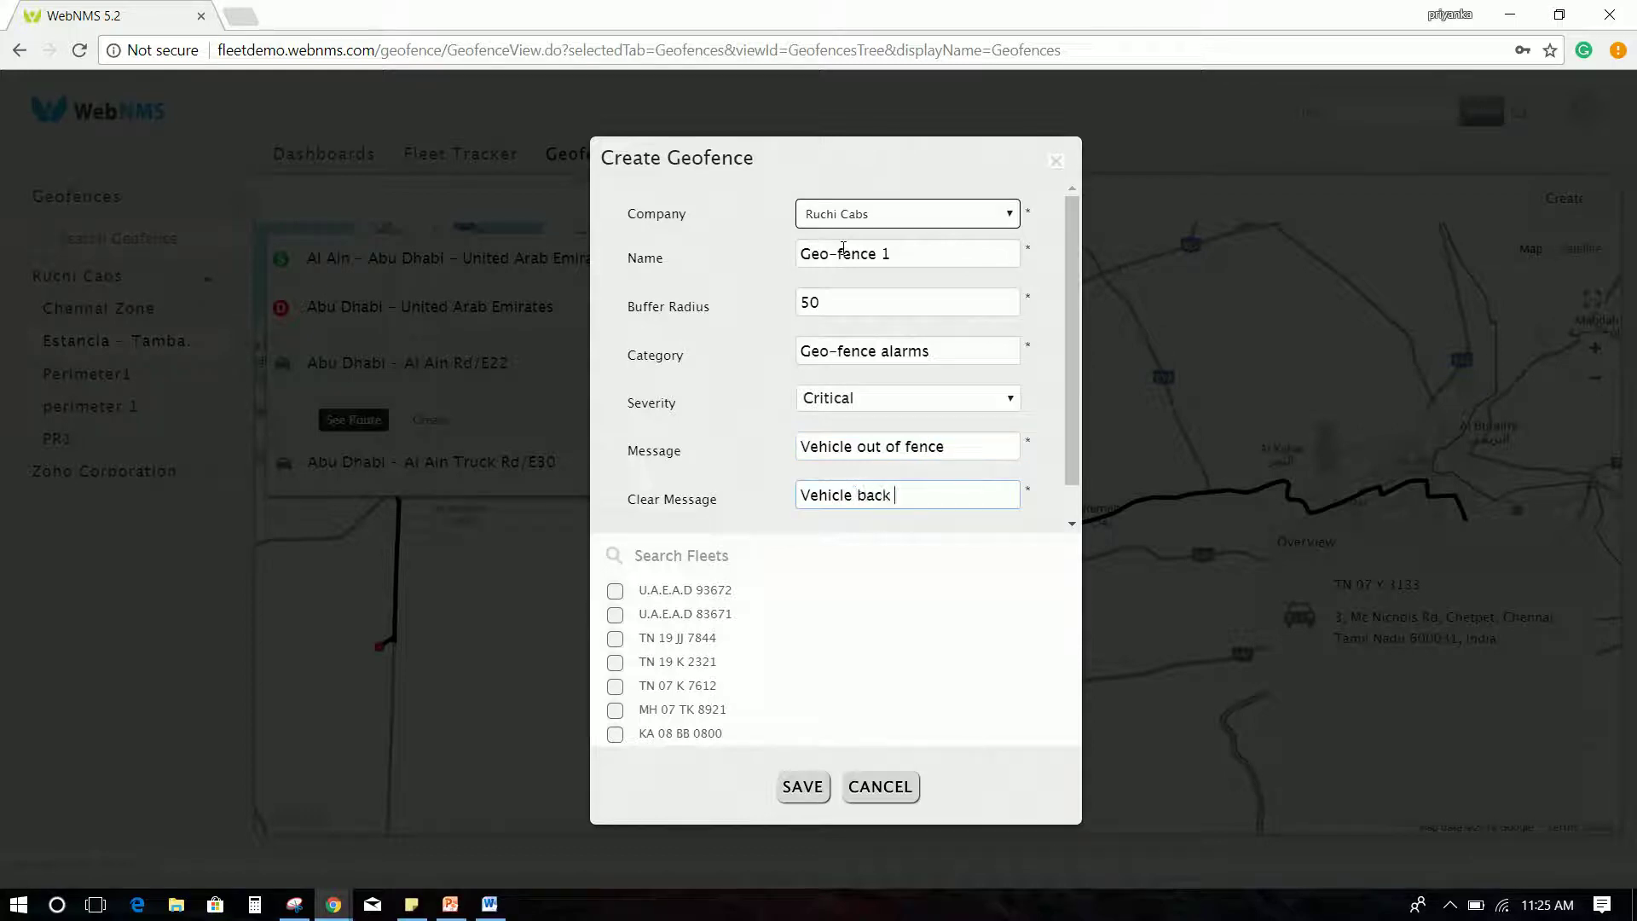
type("ge")
key("BackSpace")
key("BackSpace")
type("fence")
Step: Assign fleets U.A.E.A.D 93672 and 83671, save the geofence, and go to Route Planner
left_click(616, 591)
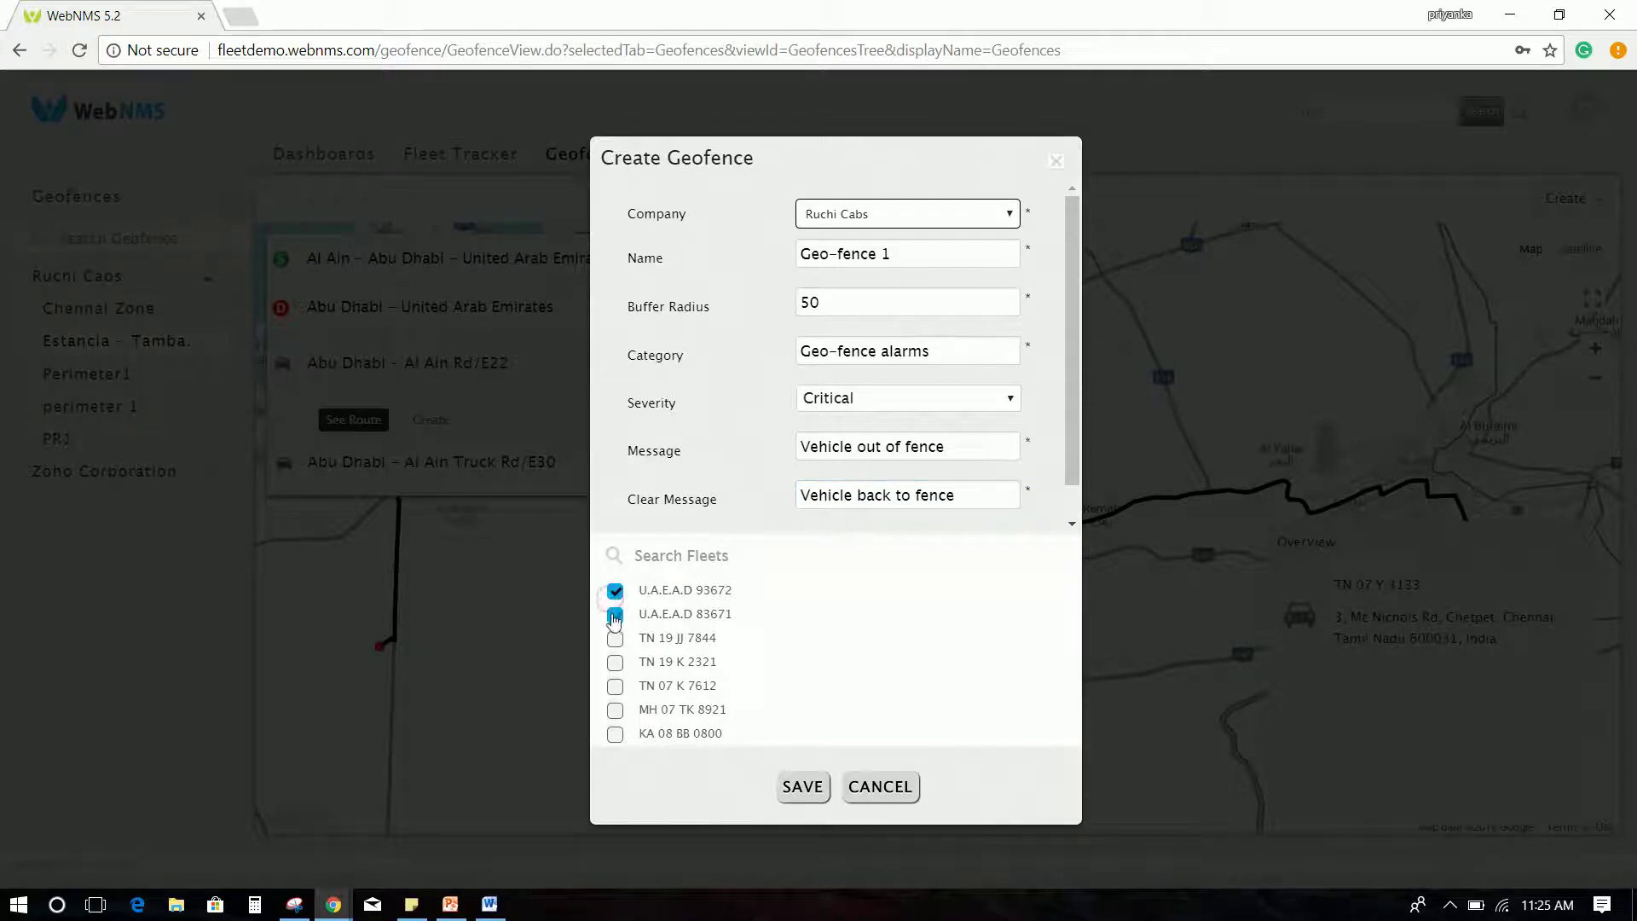
left_click(802, 788)
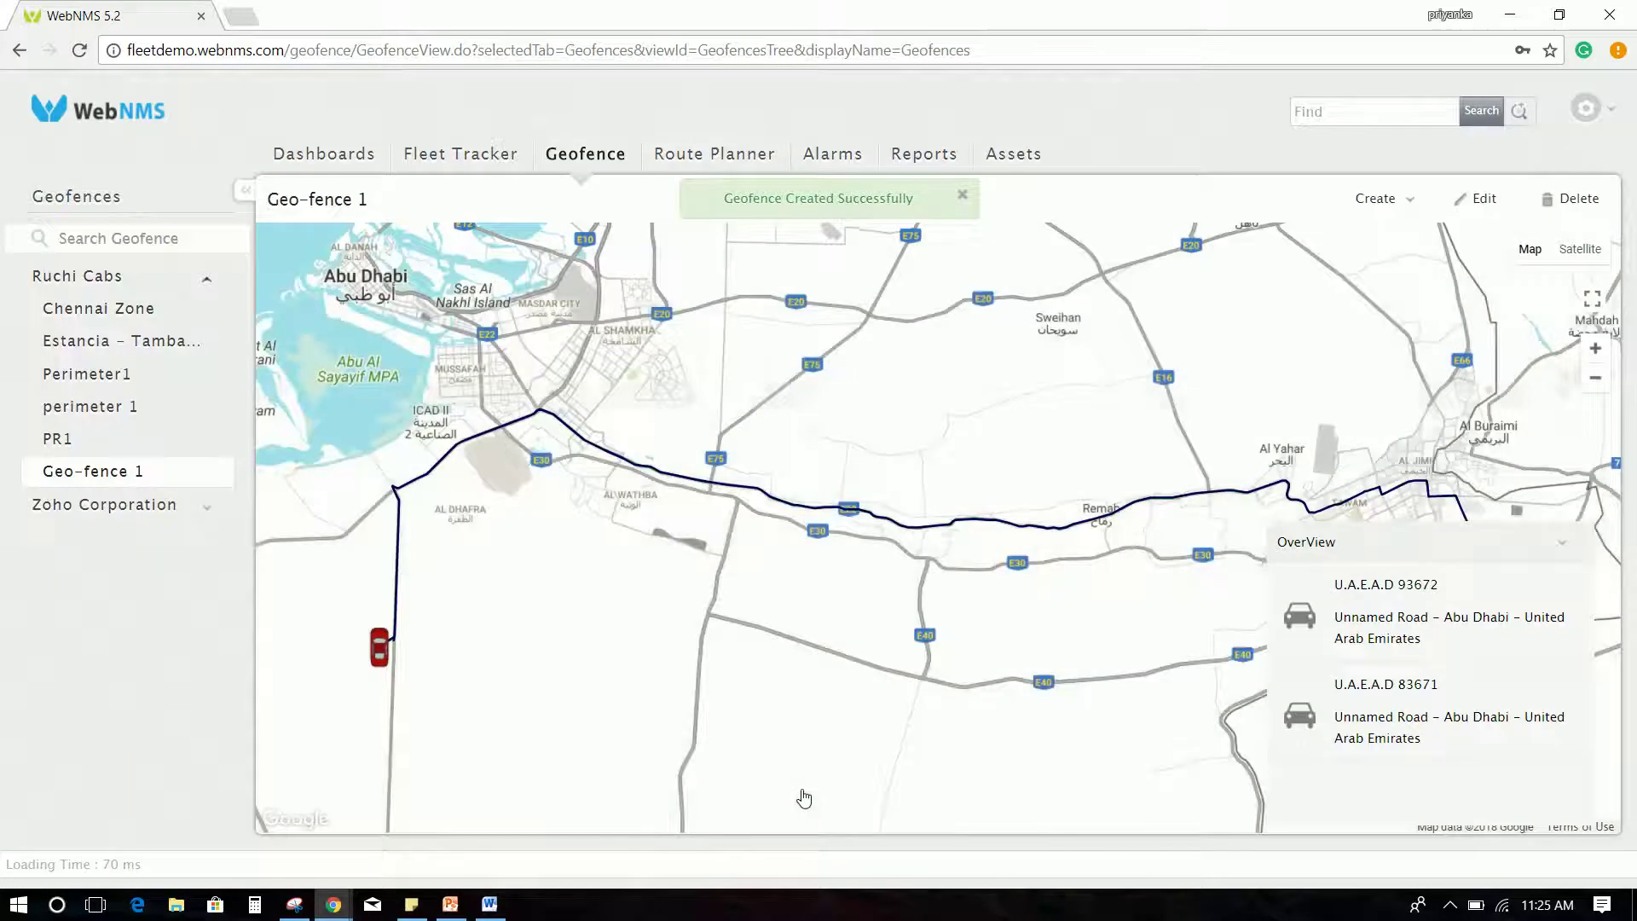
left_click(704, 155)
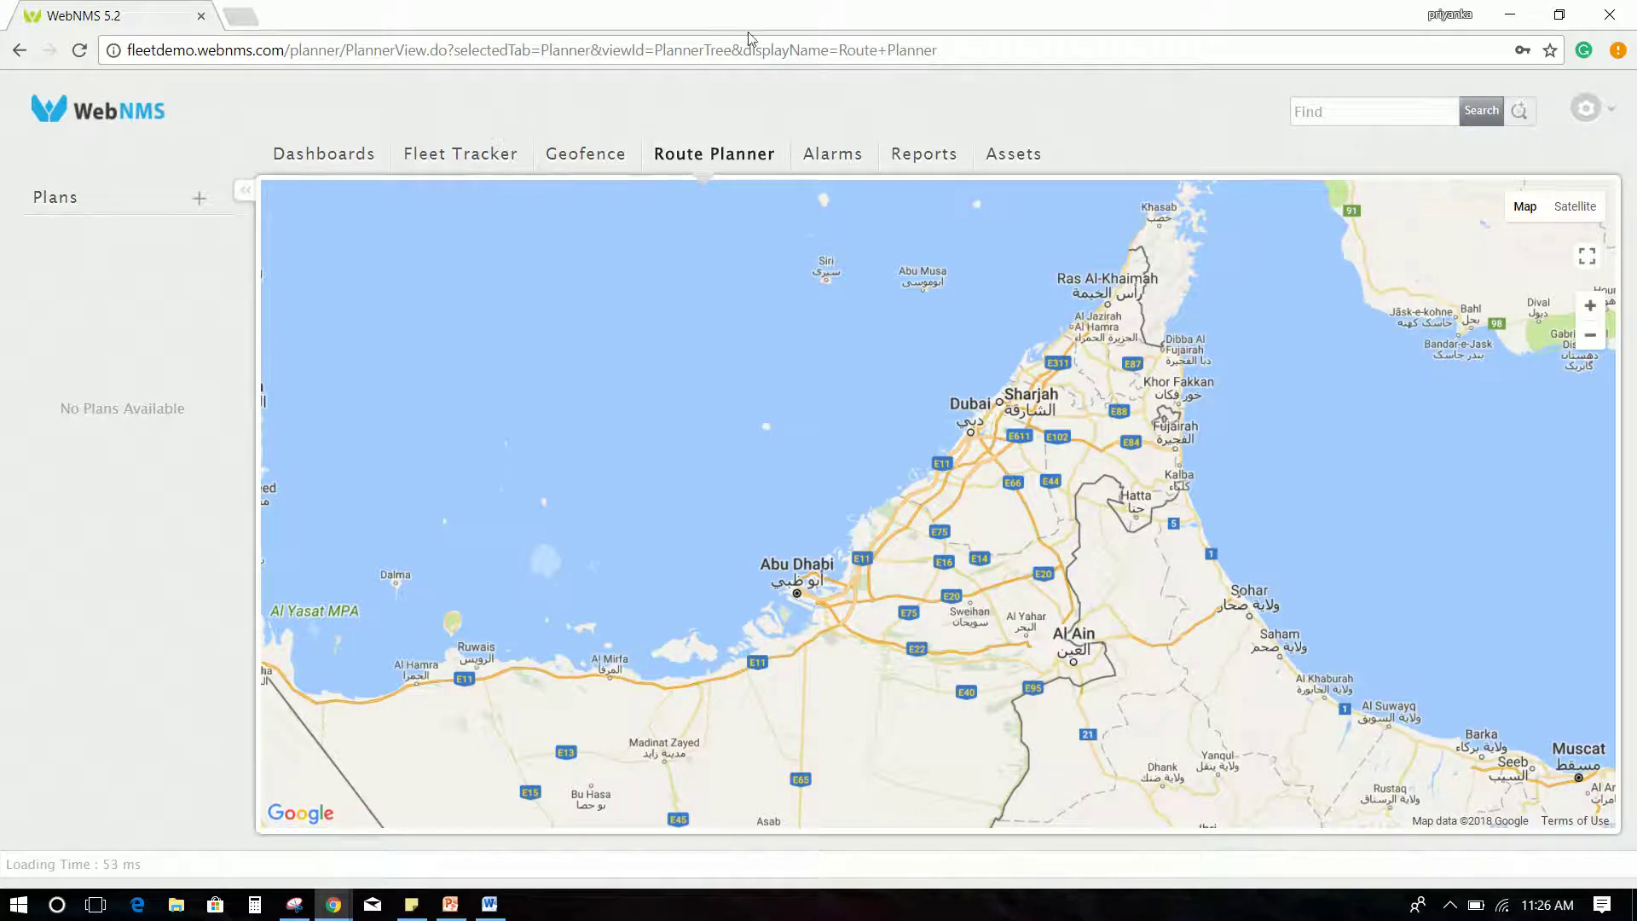
Step: Start scheduling a new route plan
left_click(199, 198)
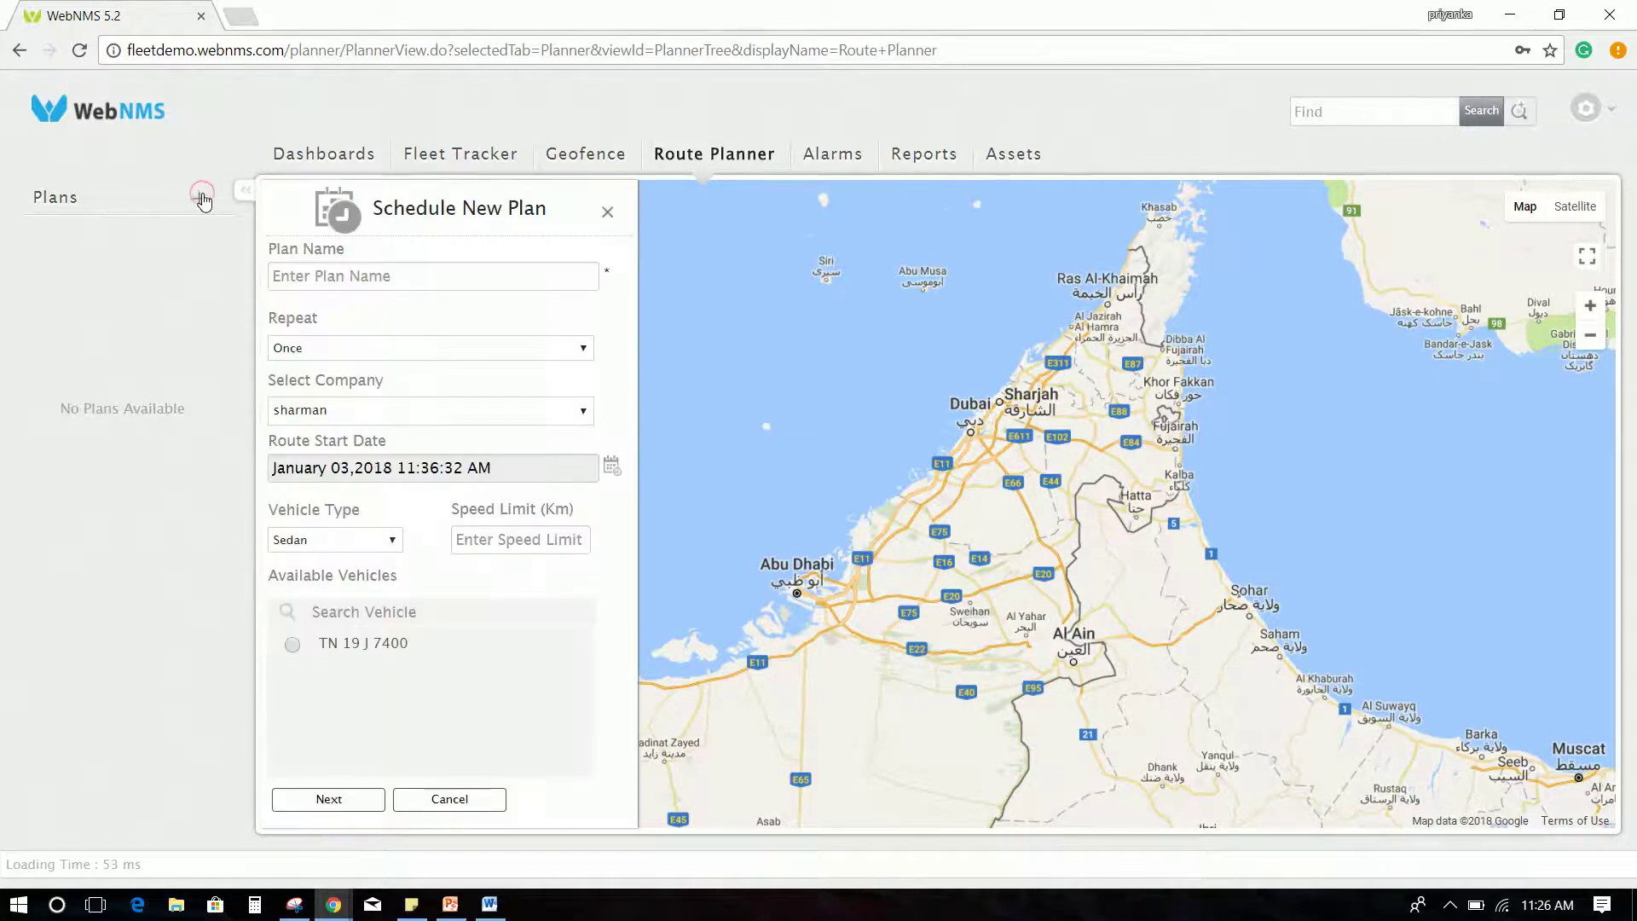
left_click(353, 273)
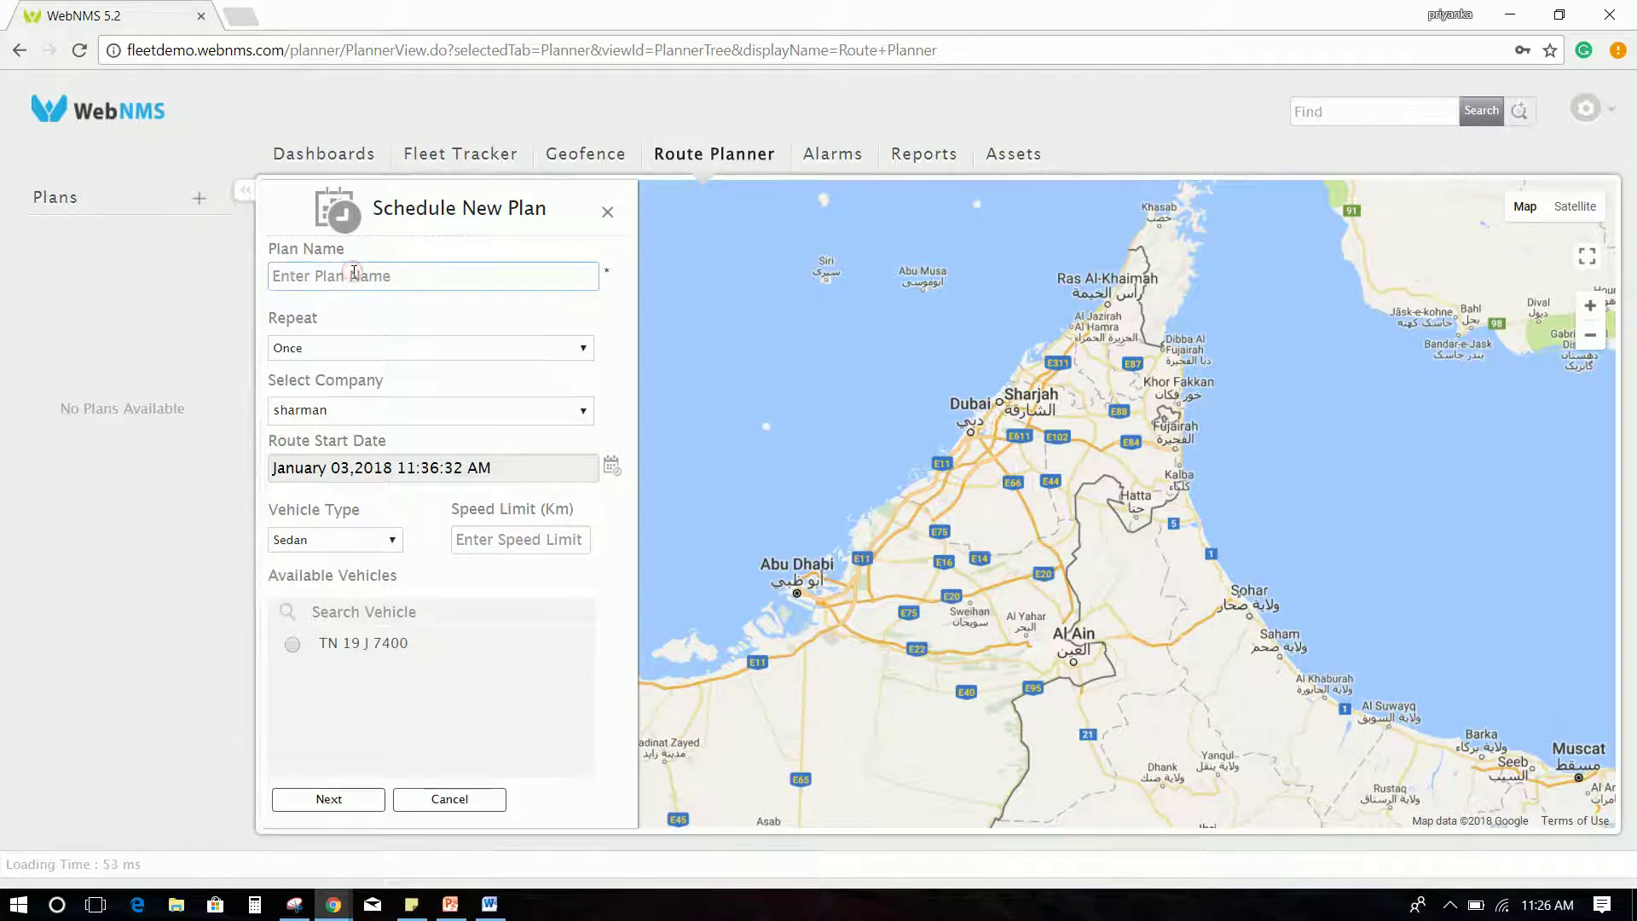
type("Rou")
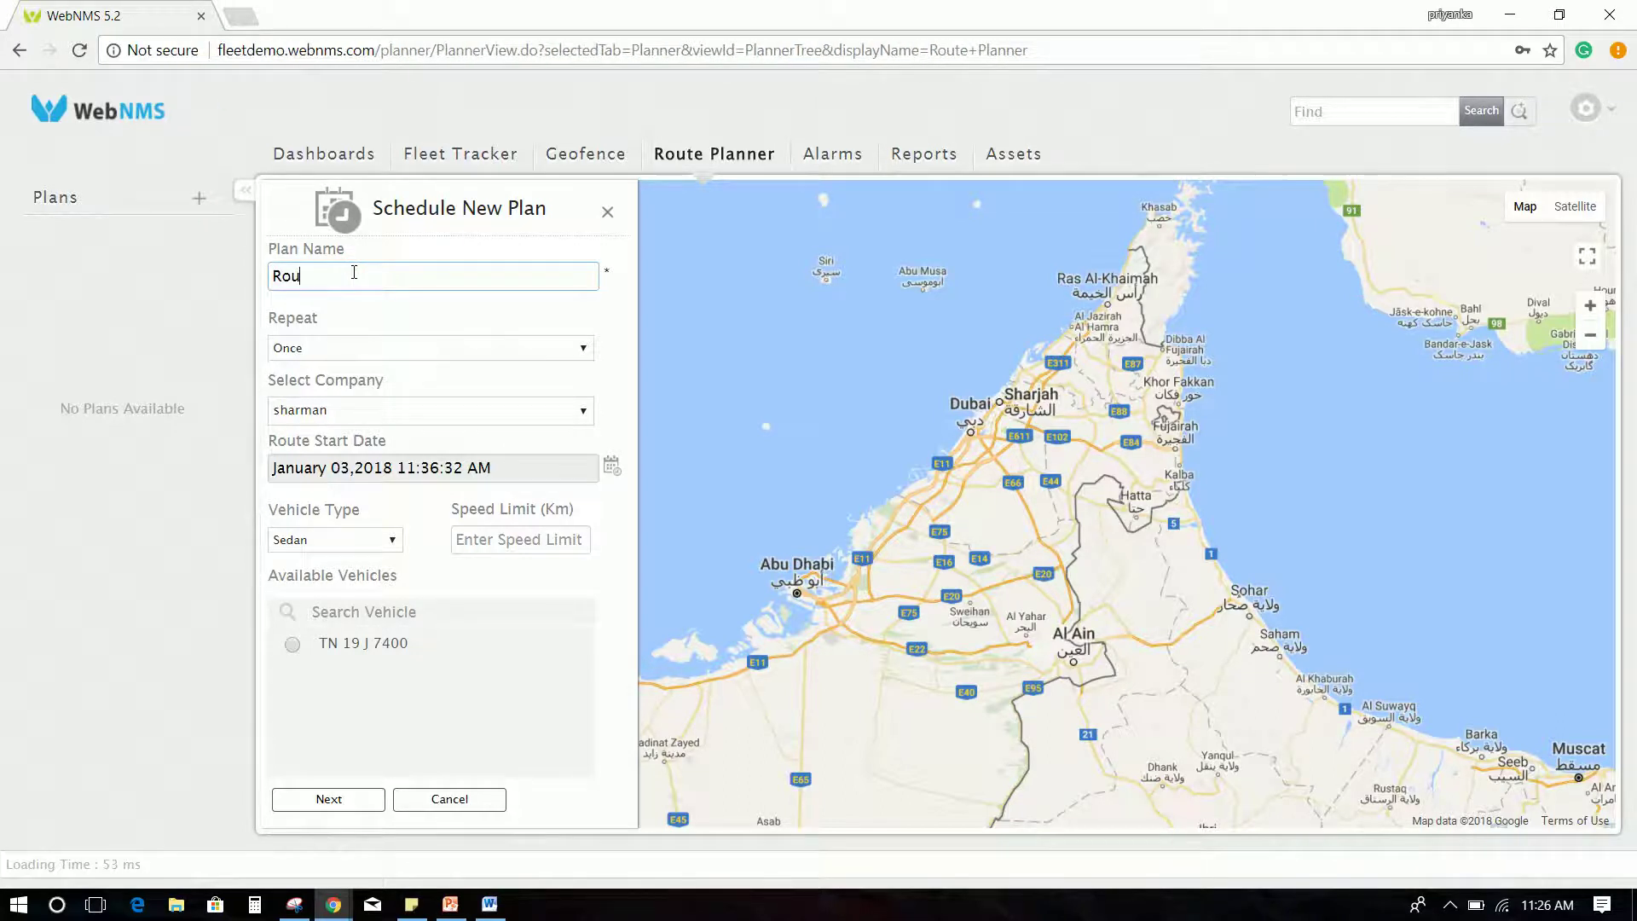
type("te Plan 1")
key("Tab")
key("Tab")
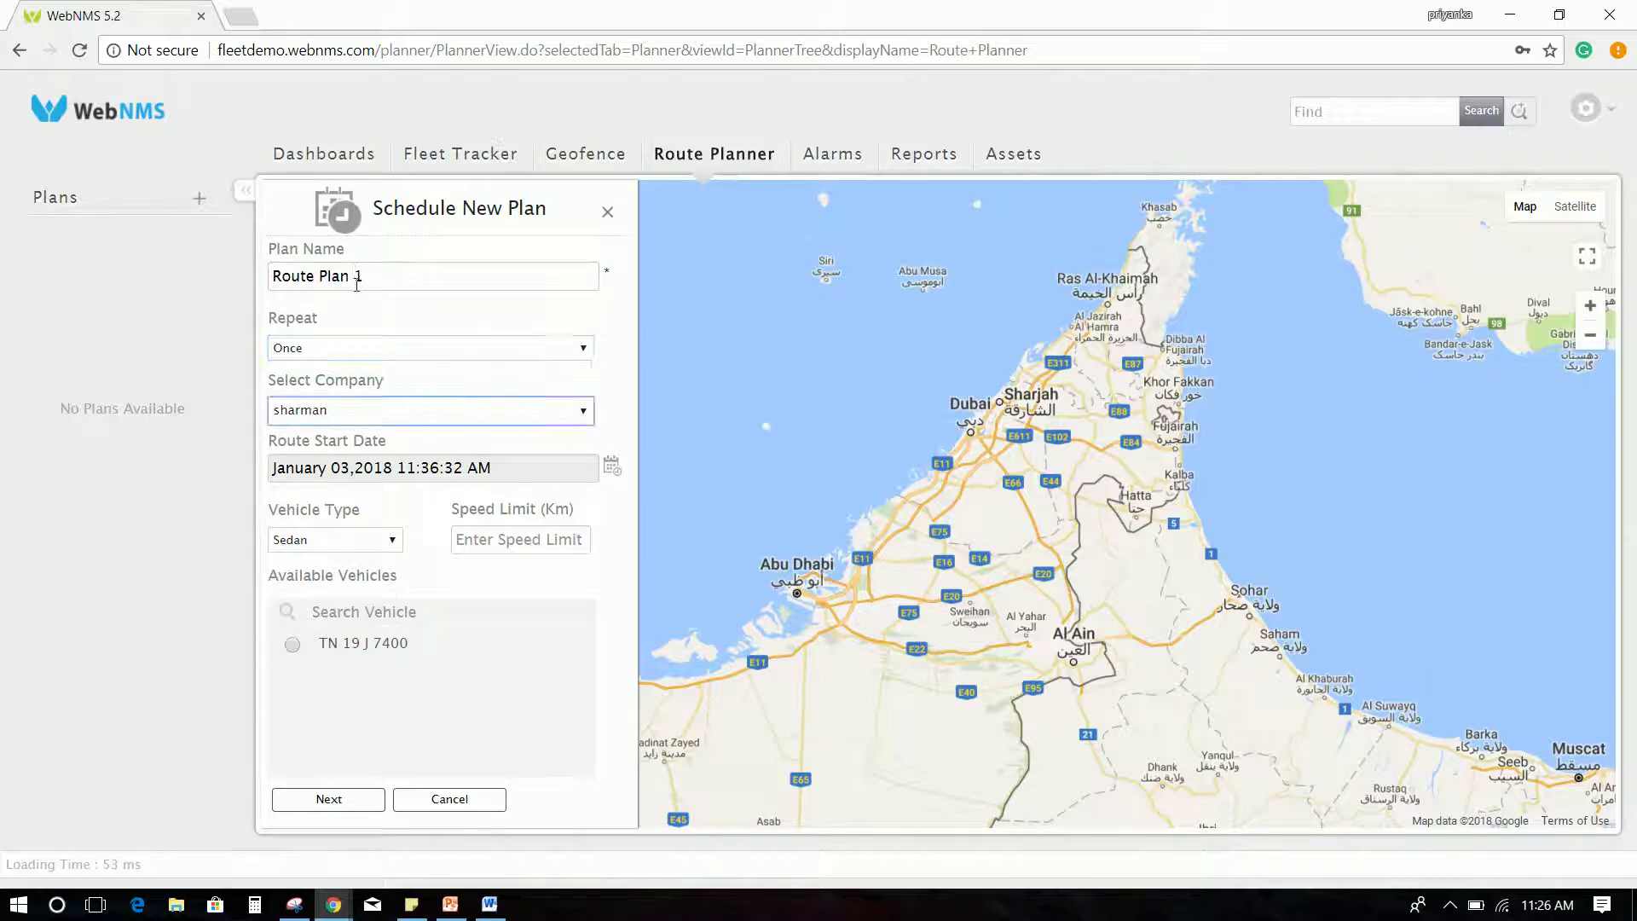
left_click(357, 409)
left_click(355, 446)
left_click(357, 547)
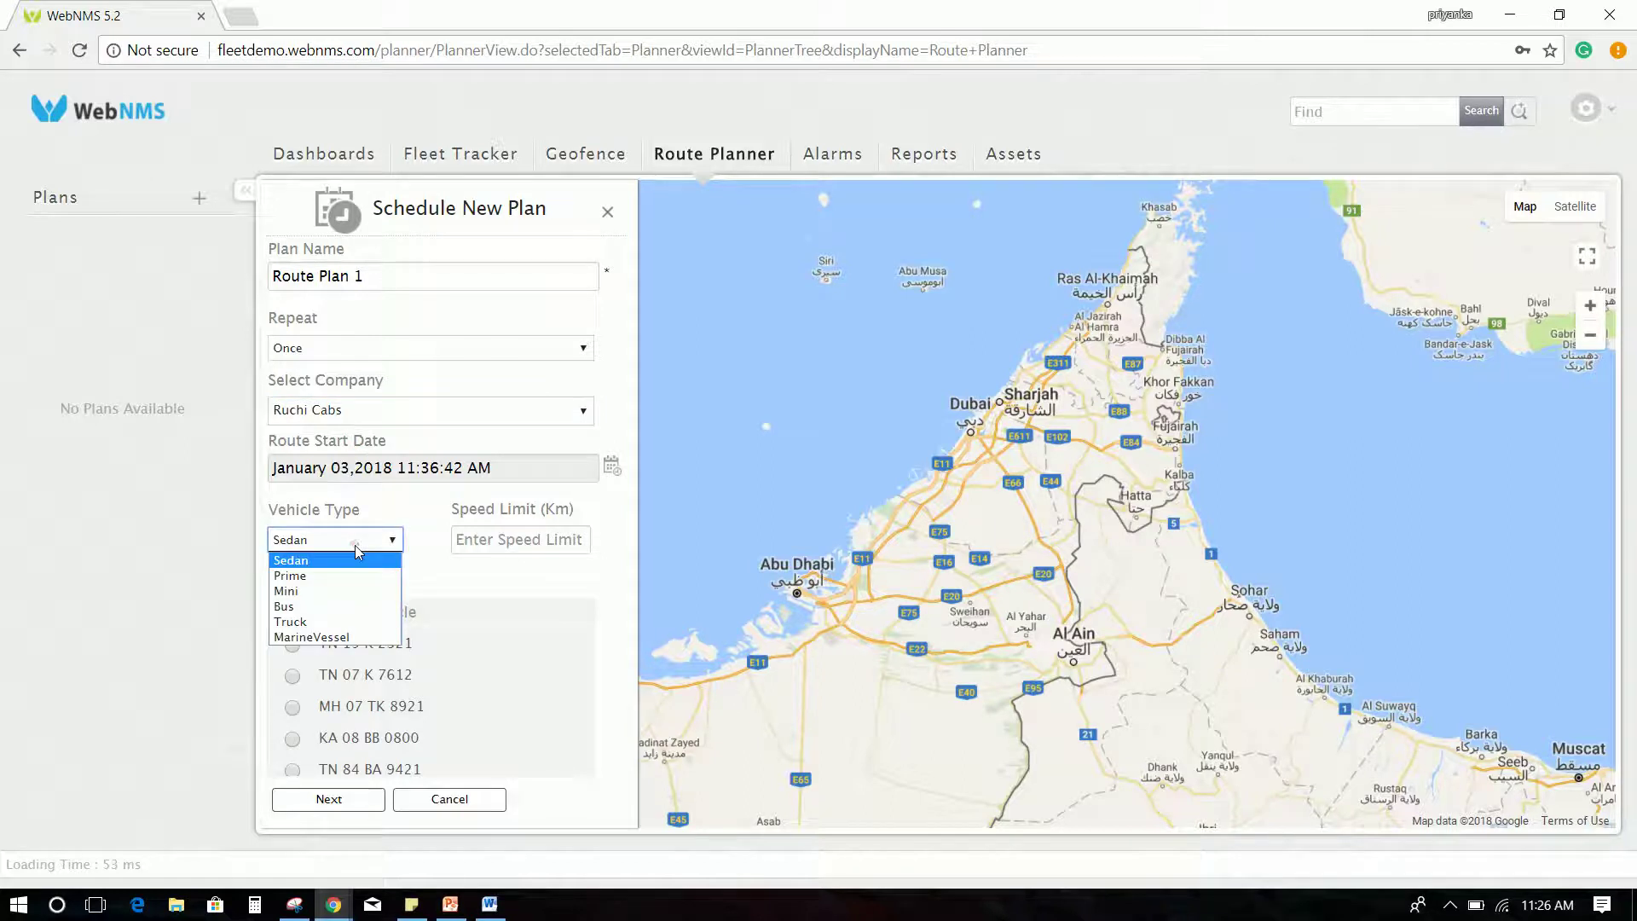
left_click(319, 622)
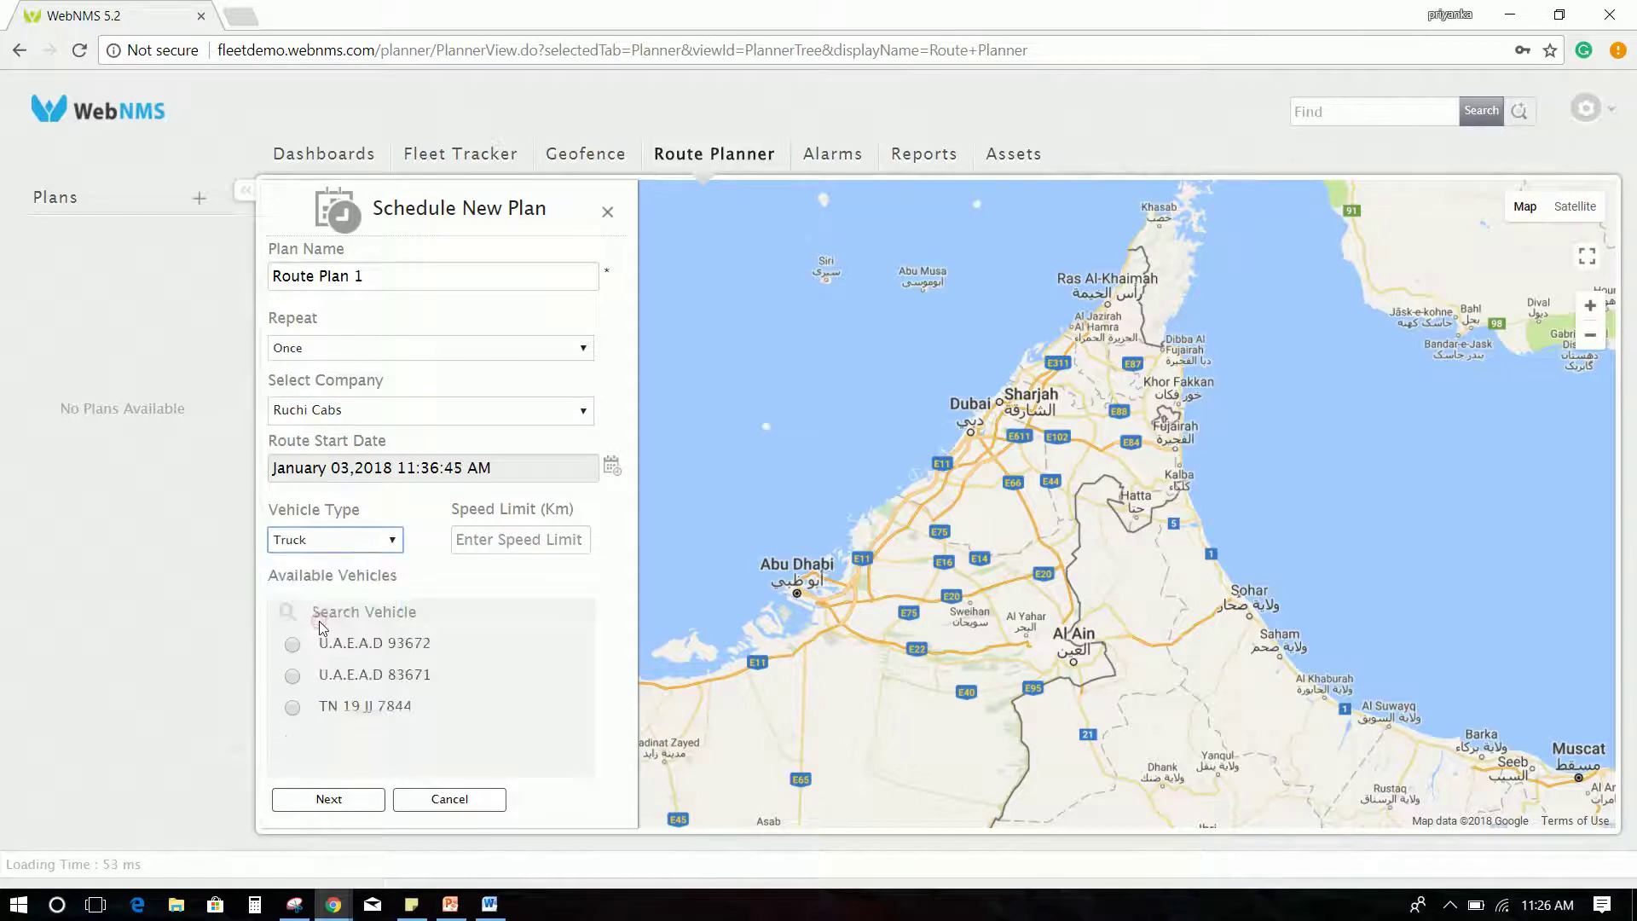
left_click(494, 540)
type("80")
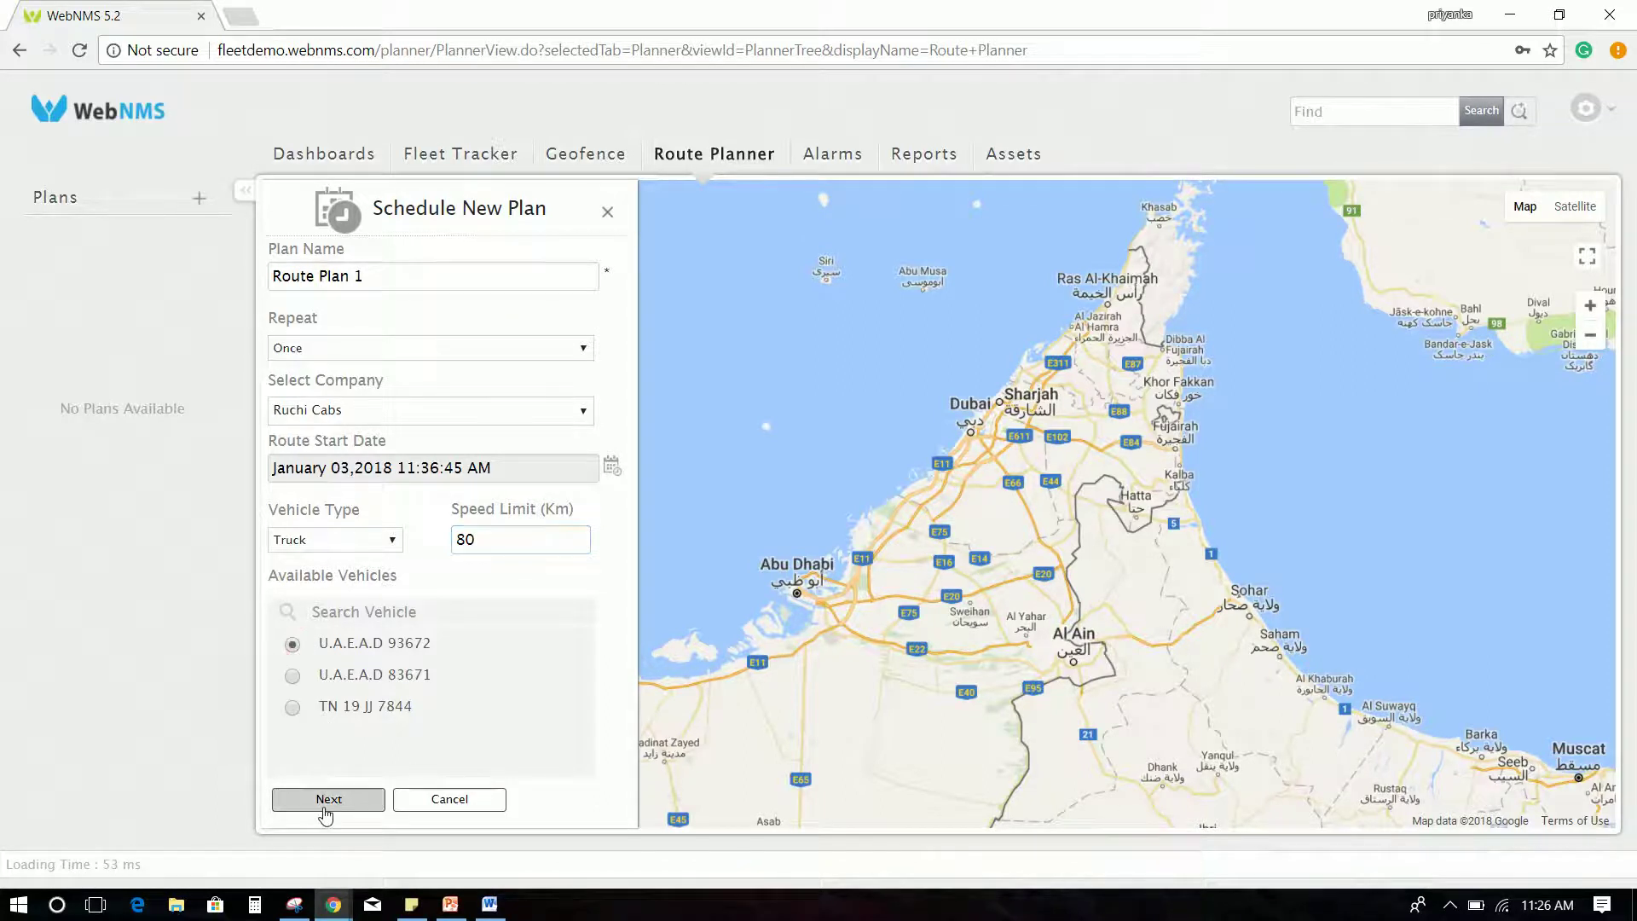
left_click(327, 804)
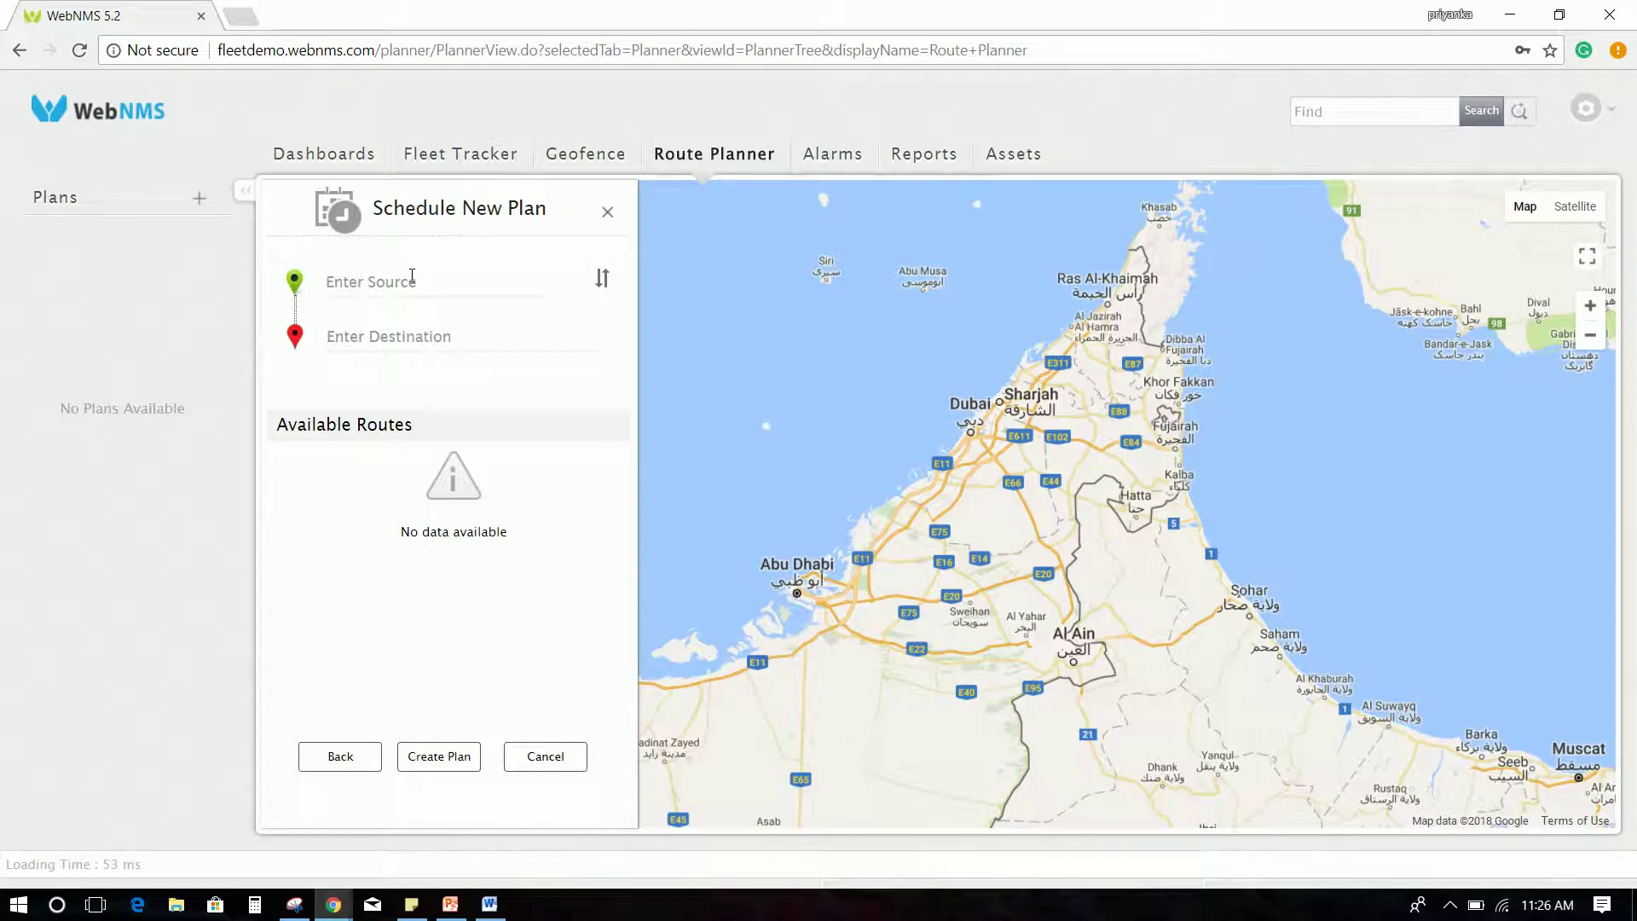
type("abu ")
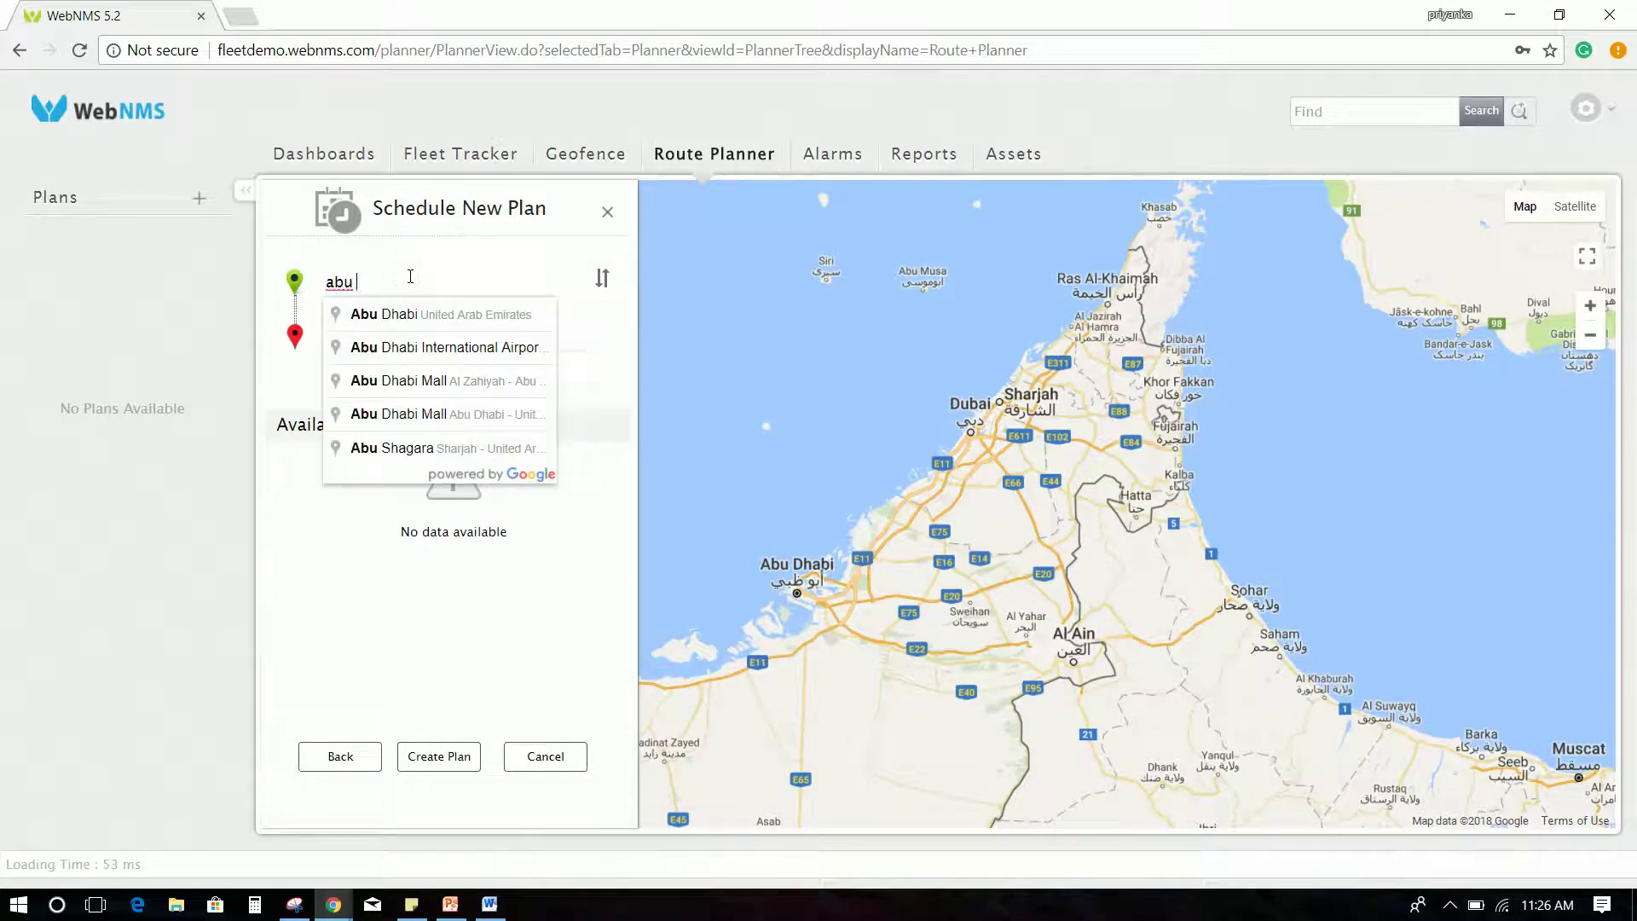
type("dhabi labou")
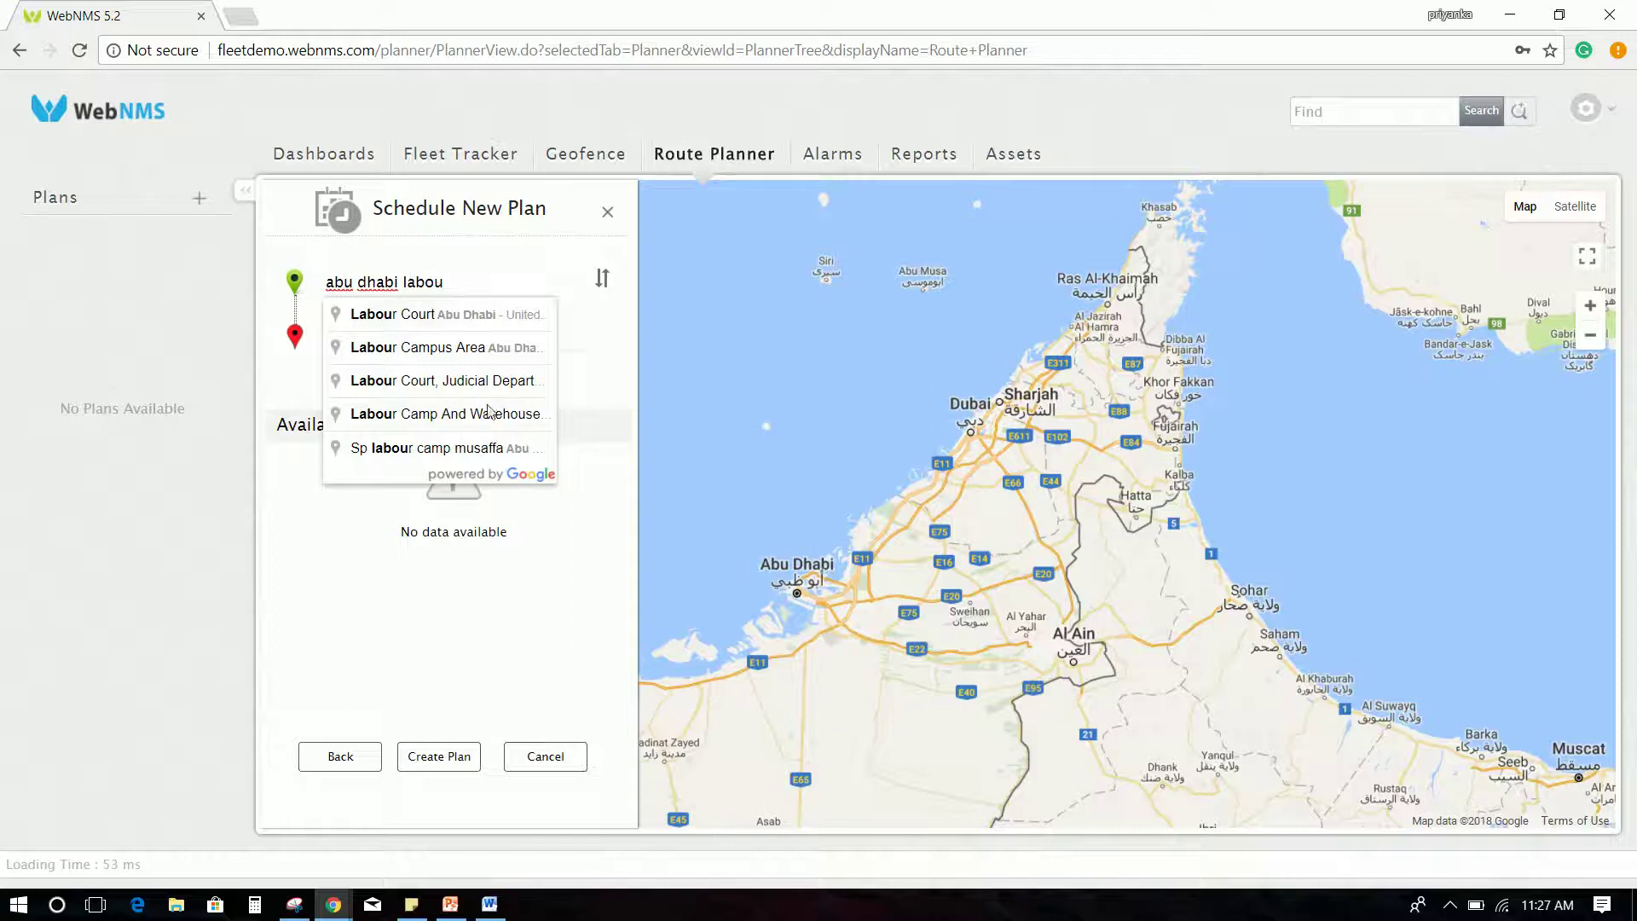
Step: Set Labour Camp And Warehouse as source and Maharqah Waste Landfill as destination
left_click(490, 413)
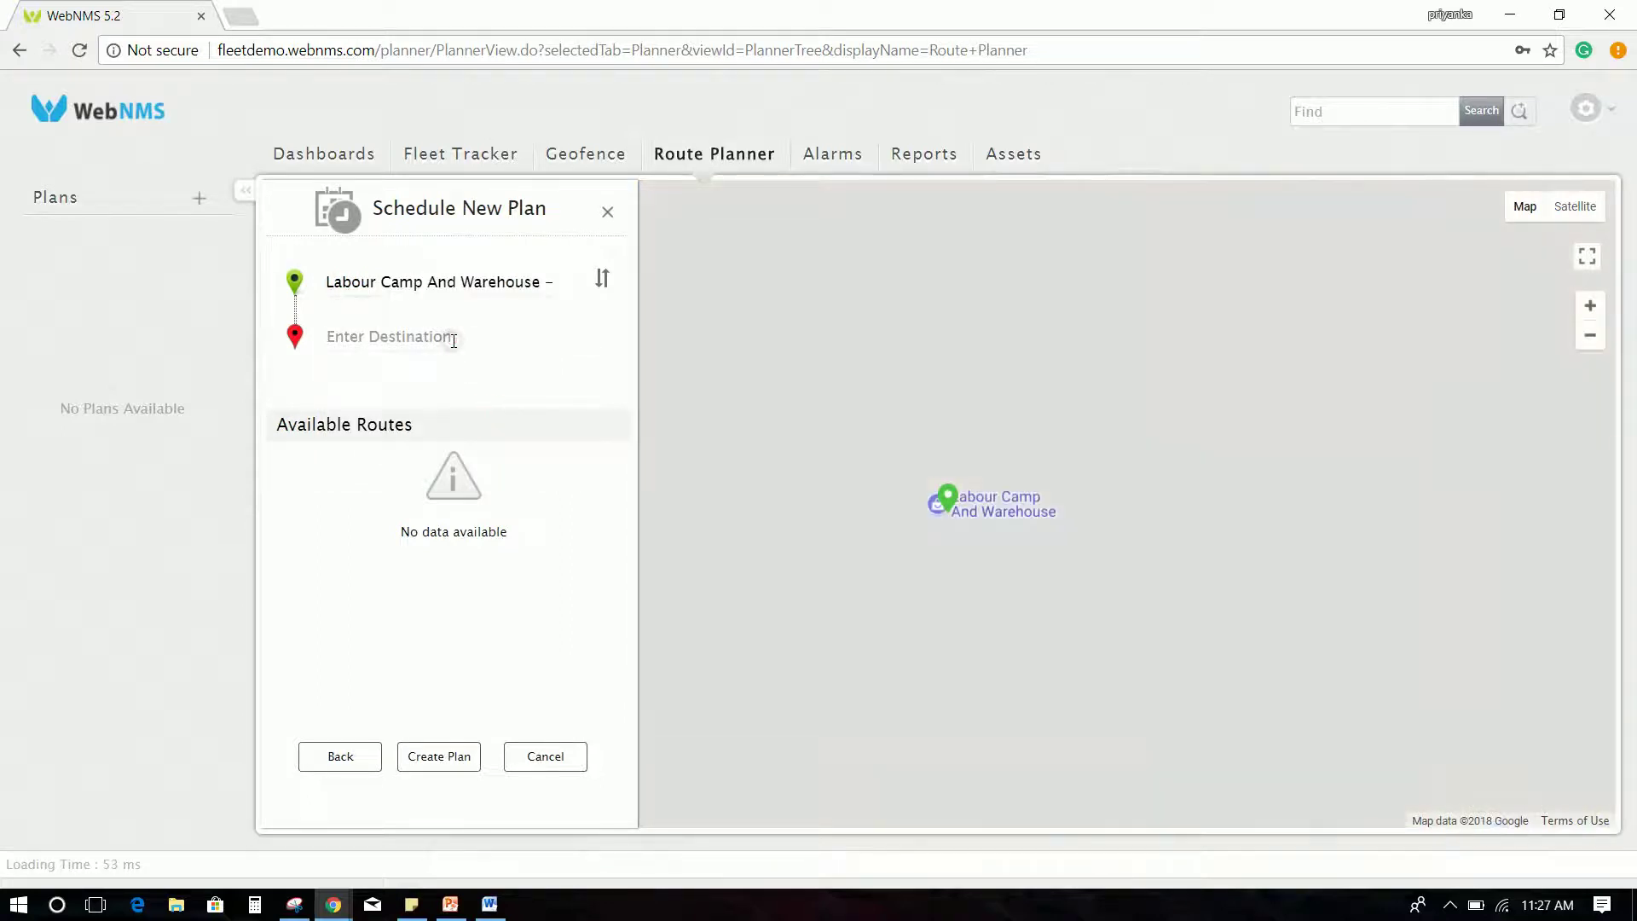
type("maharqah")
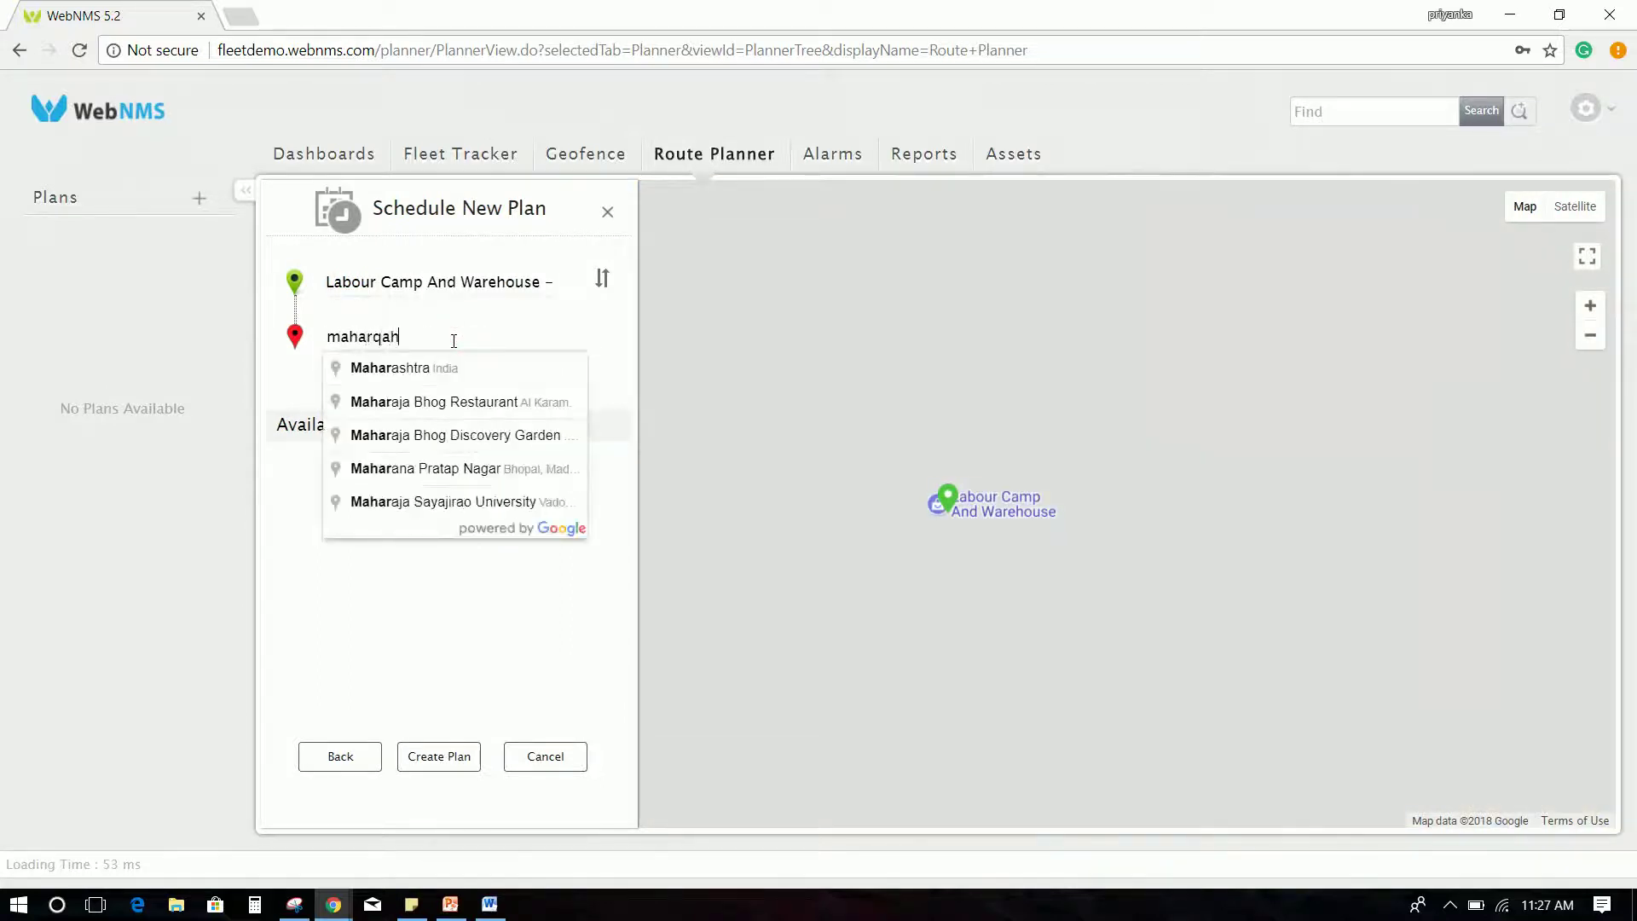
left_click(456, 369)
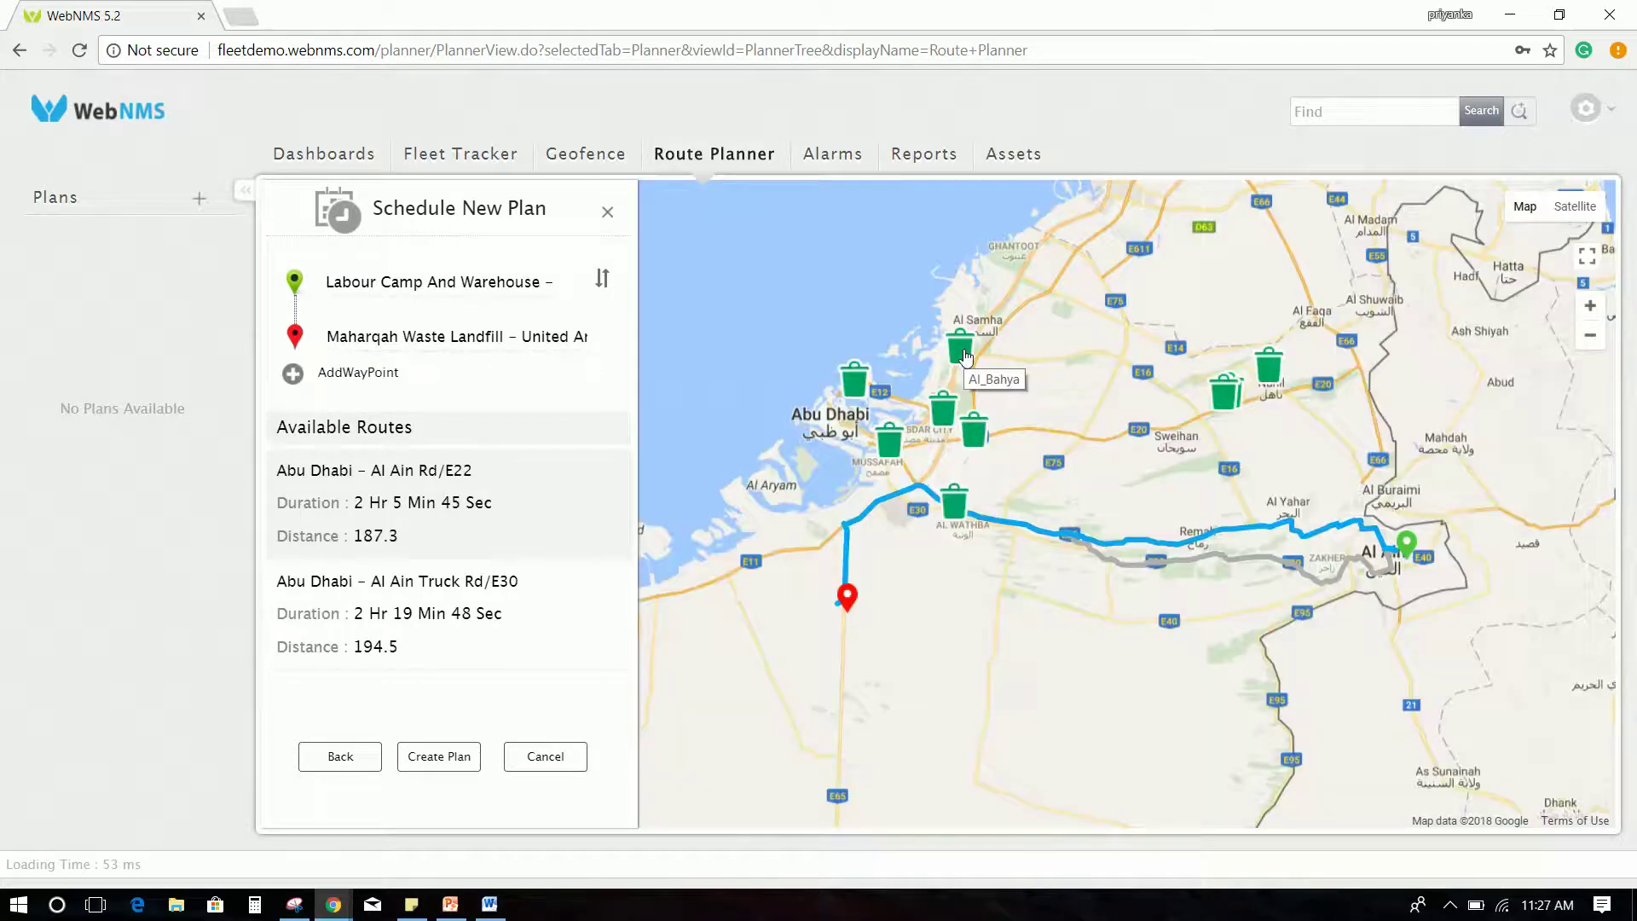
Step: Add four waypoints (two Unnamed Road stops, 14th Street, Sweihan) and create the plan
left_click(964, 358)
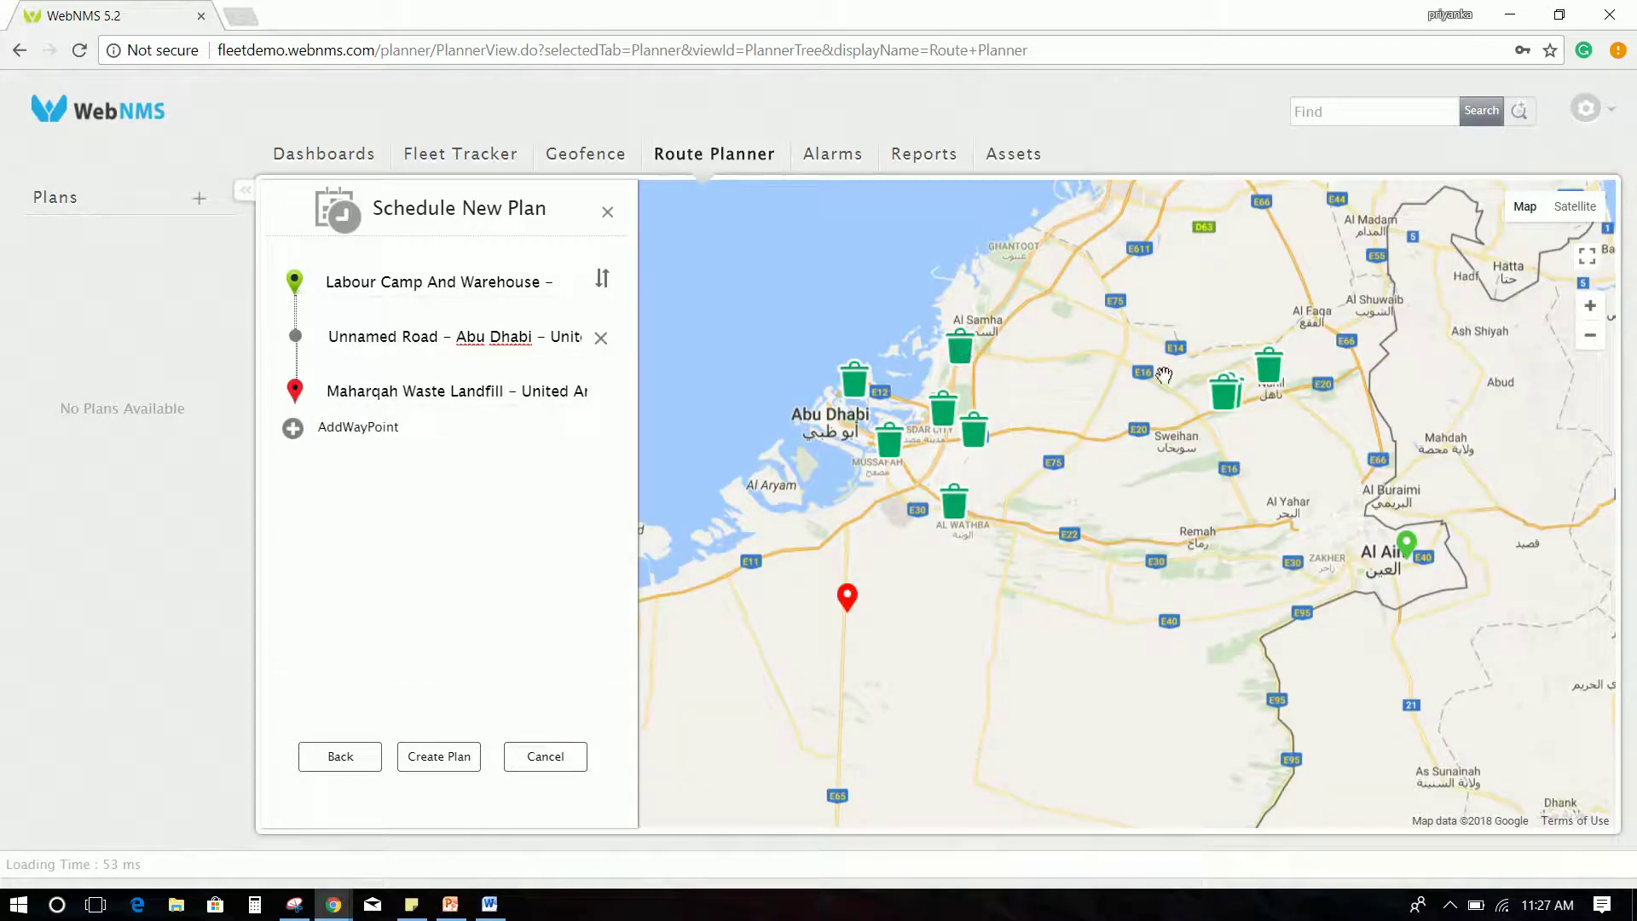
left_click(1272, 388)
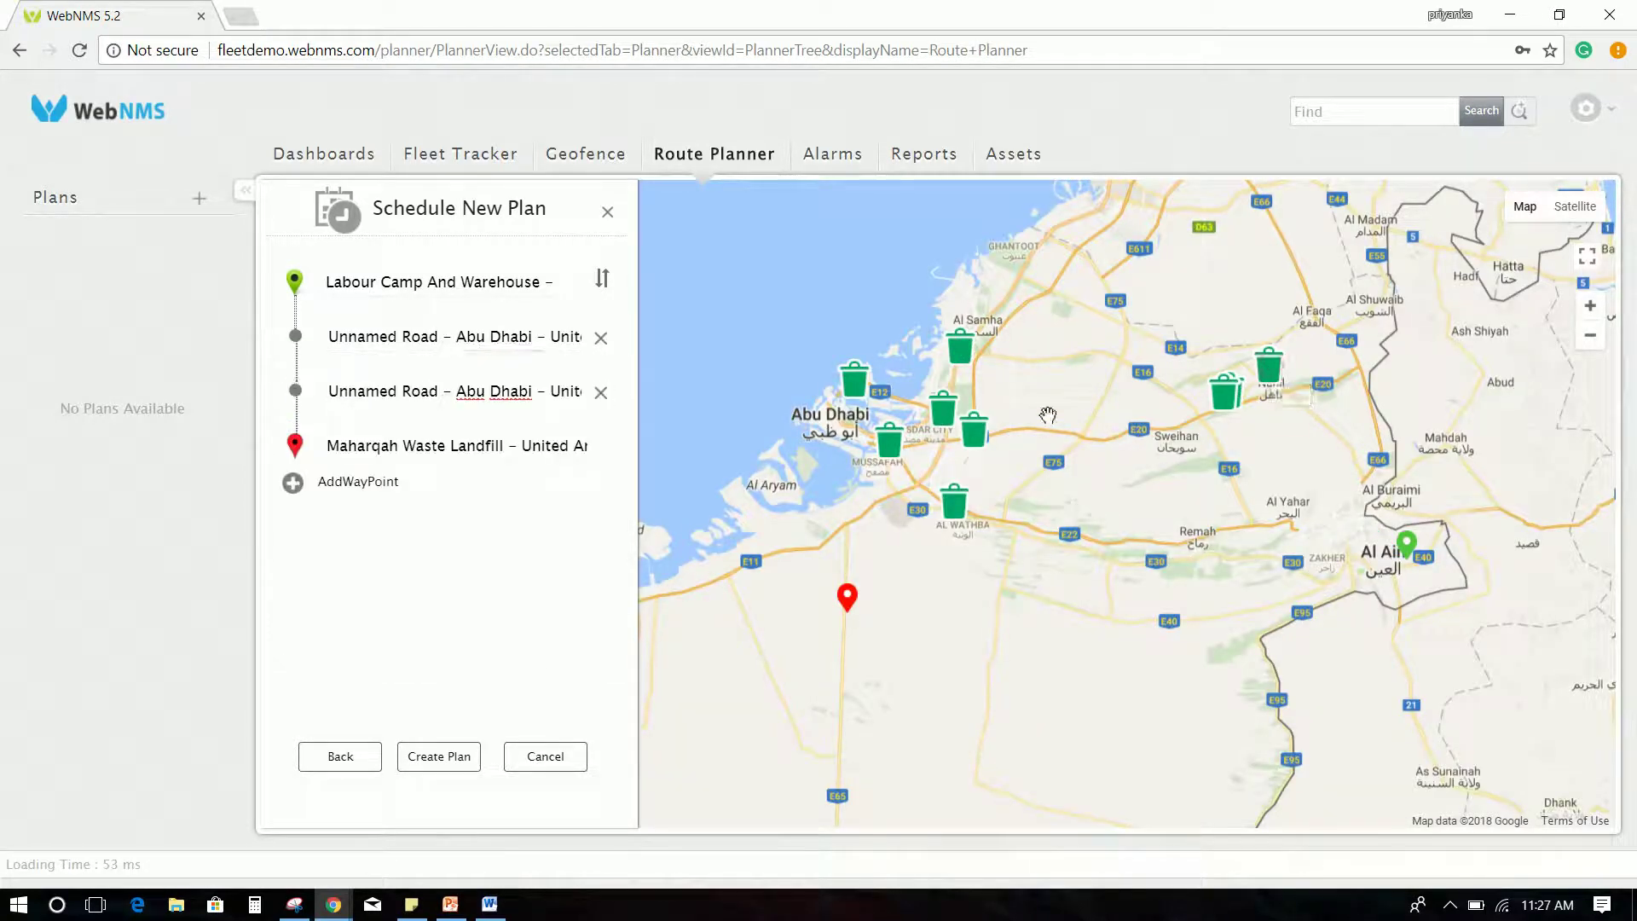
left_click(892, 442)
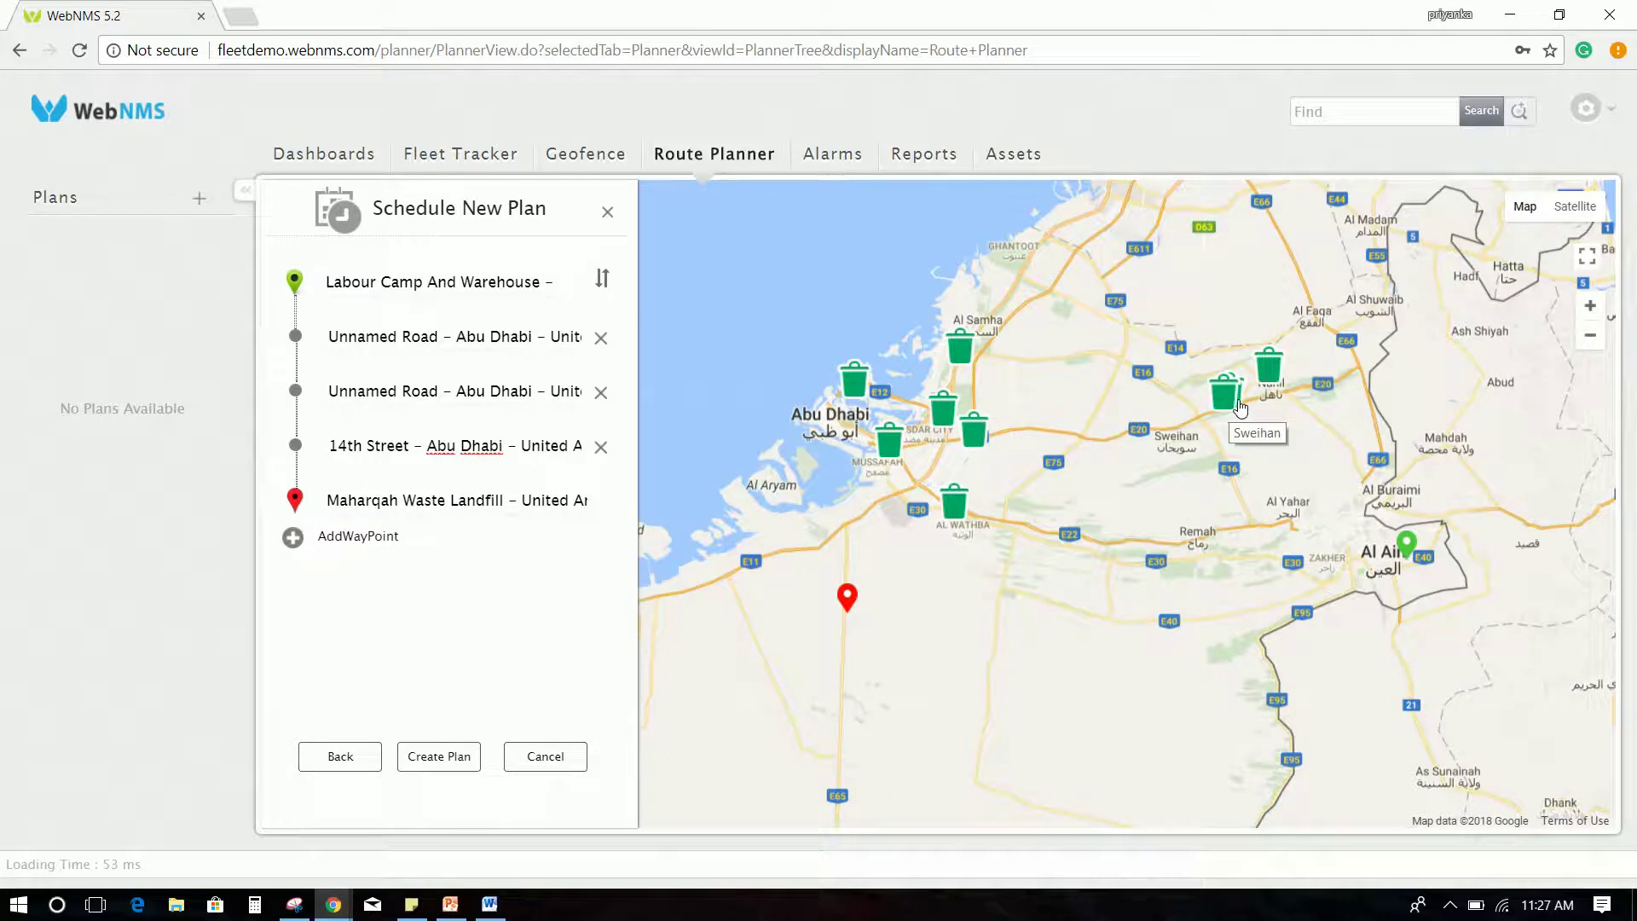
left_click(1237, 407)
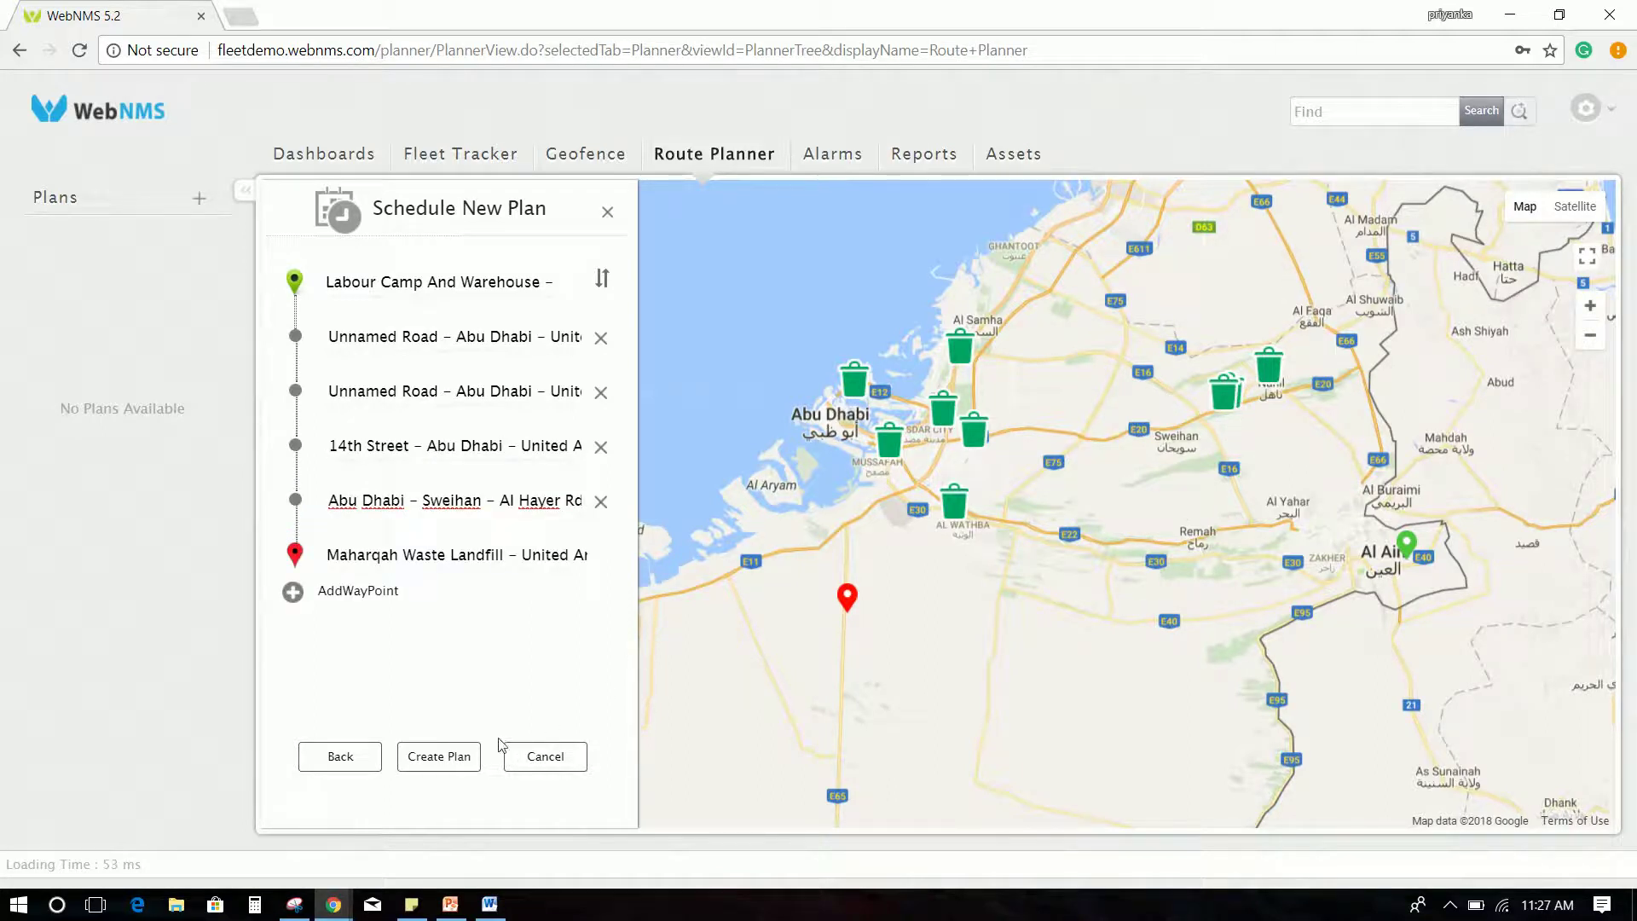
left_click(441, 760)
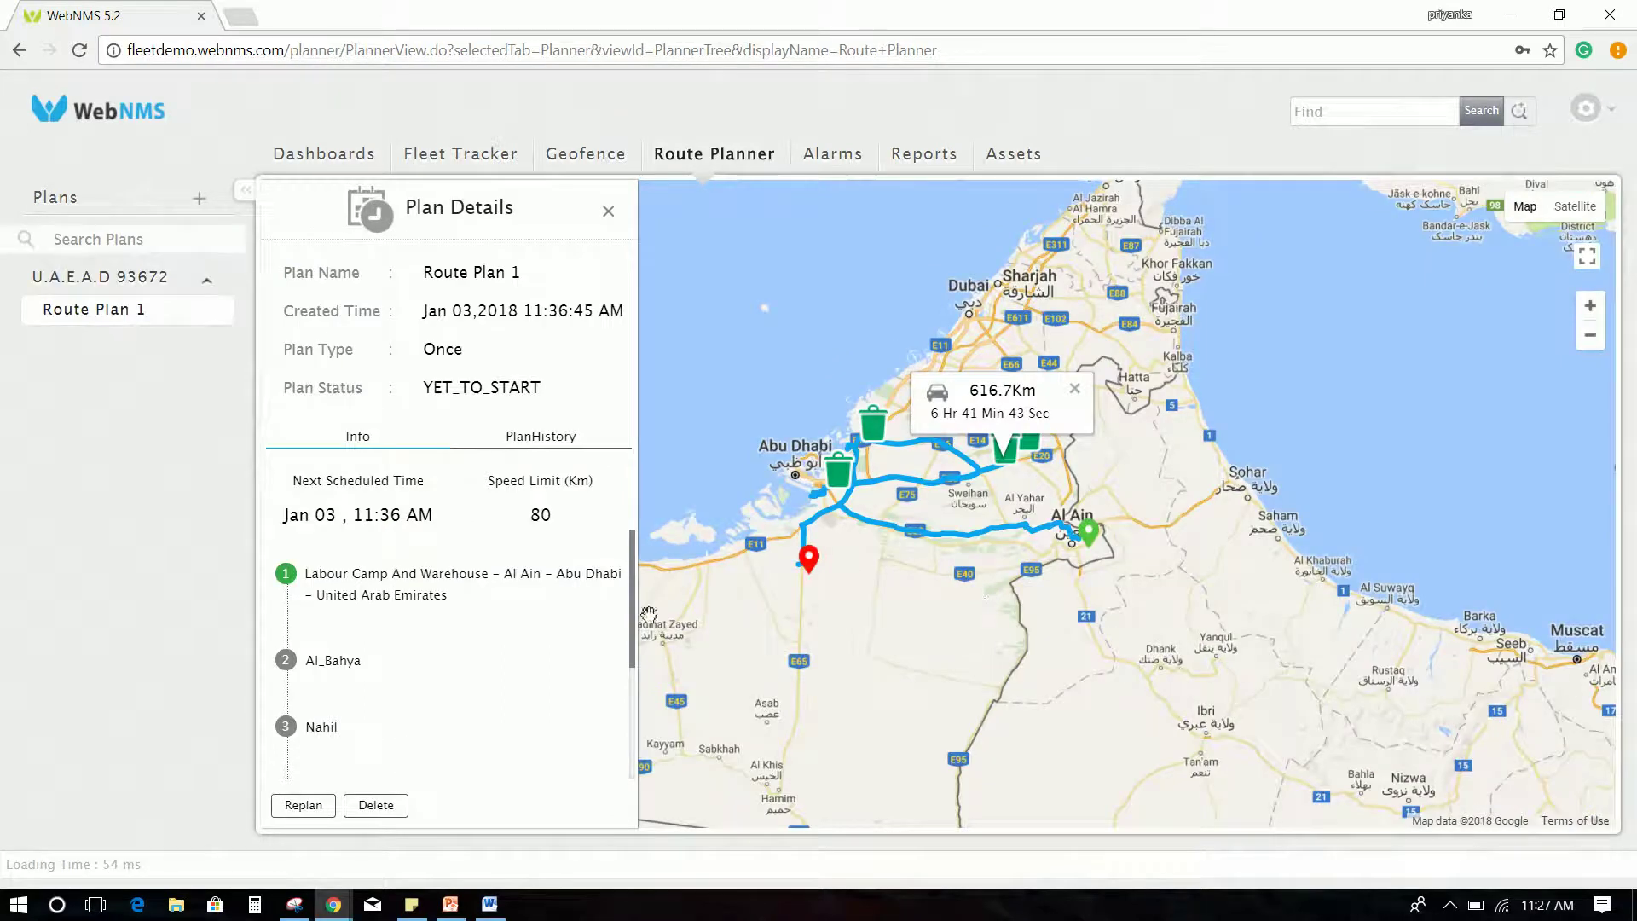
scroll(511, 648, "down", 2)
scroll(512, 648, "down", 2)
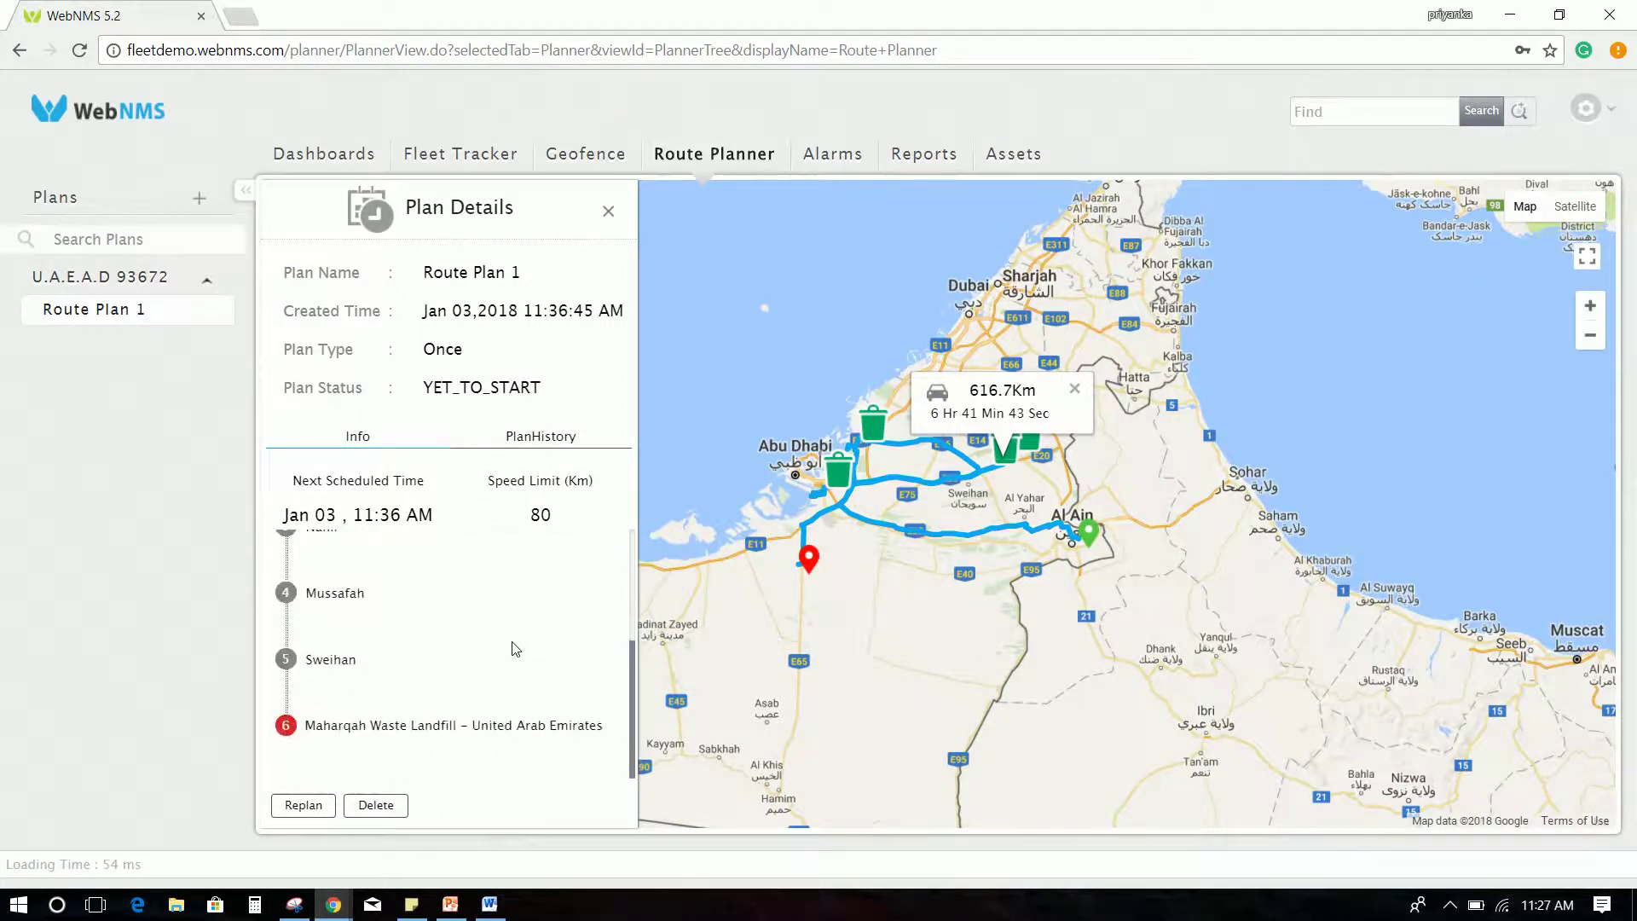
scroll(511, 649, "up", 4)
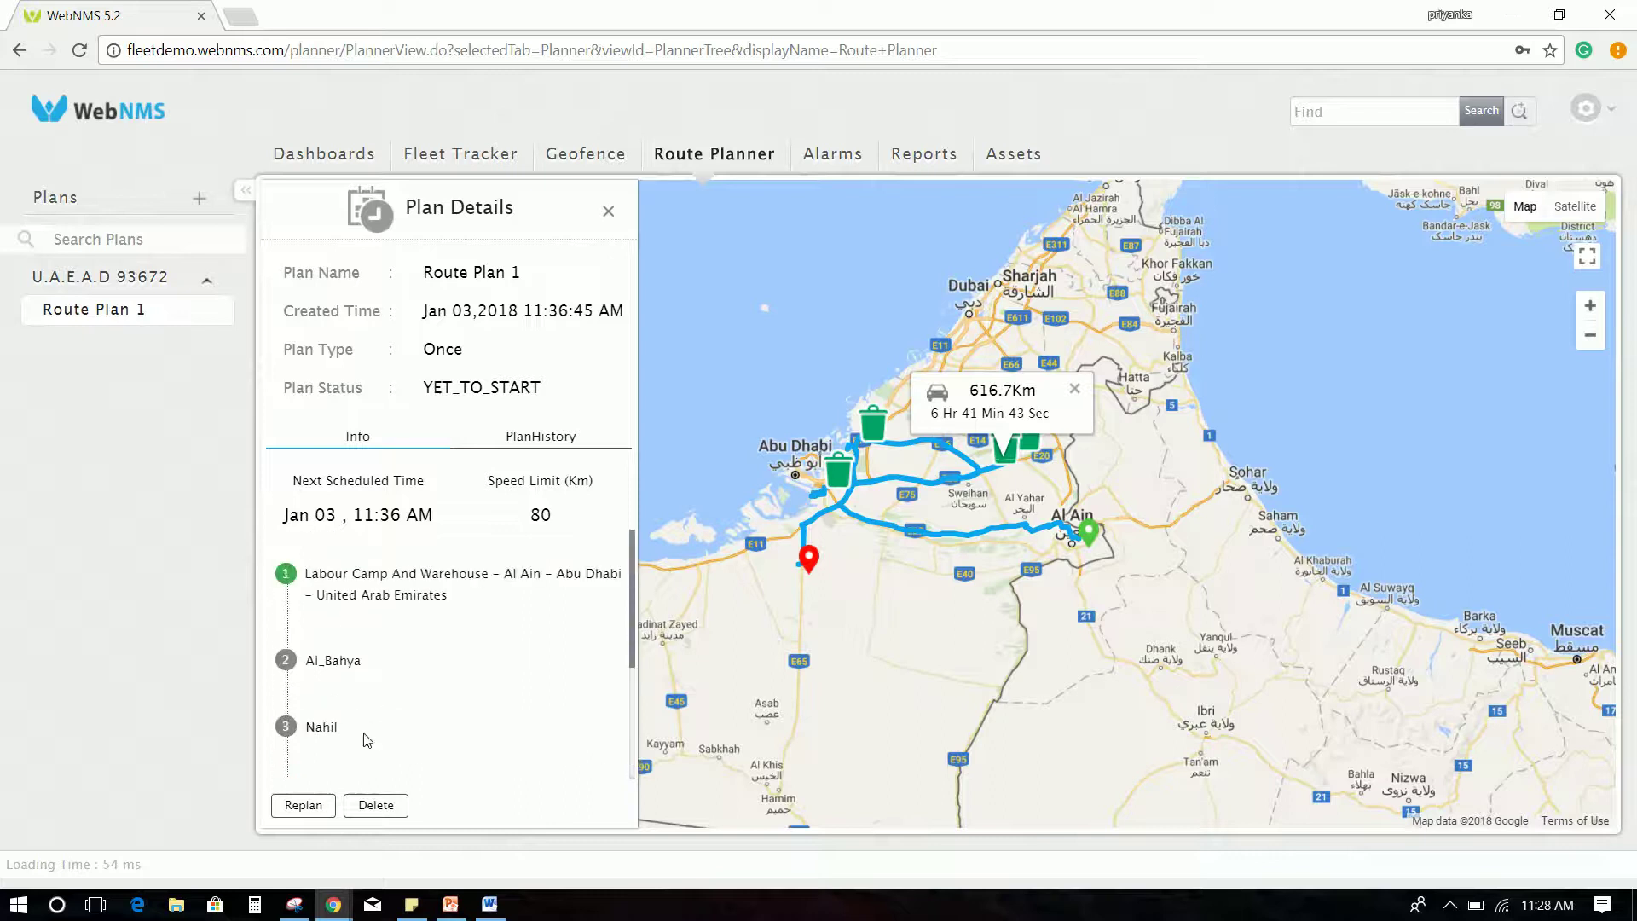
Step: Reopen the saved 616.7 km Route Plan 1 for replanning
left_click(303, 804)
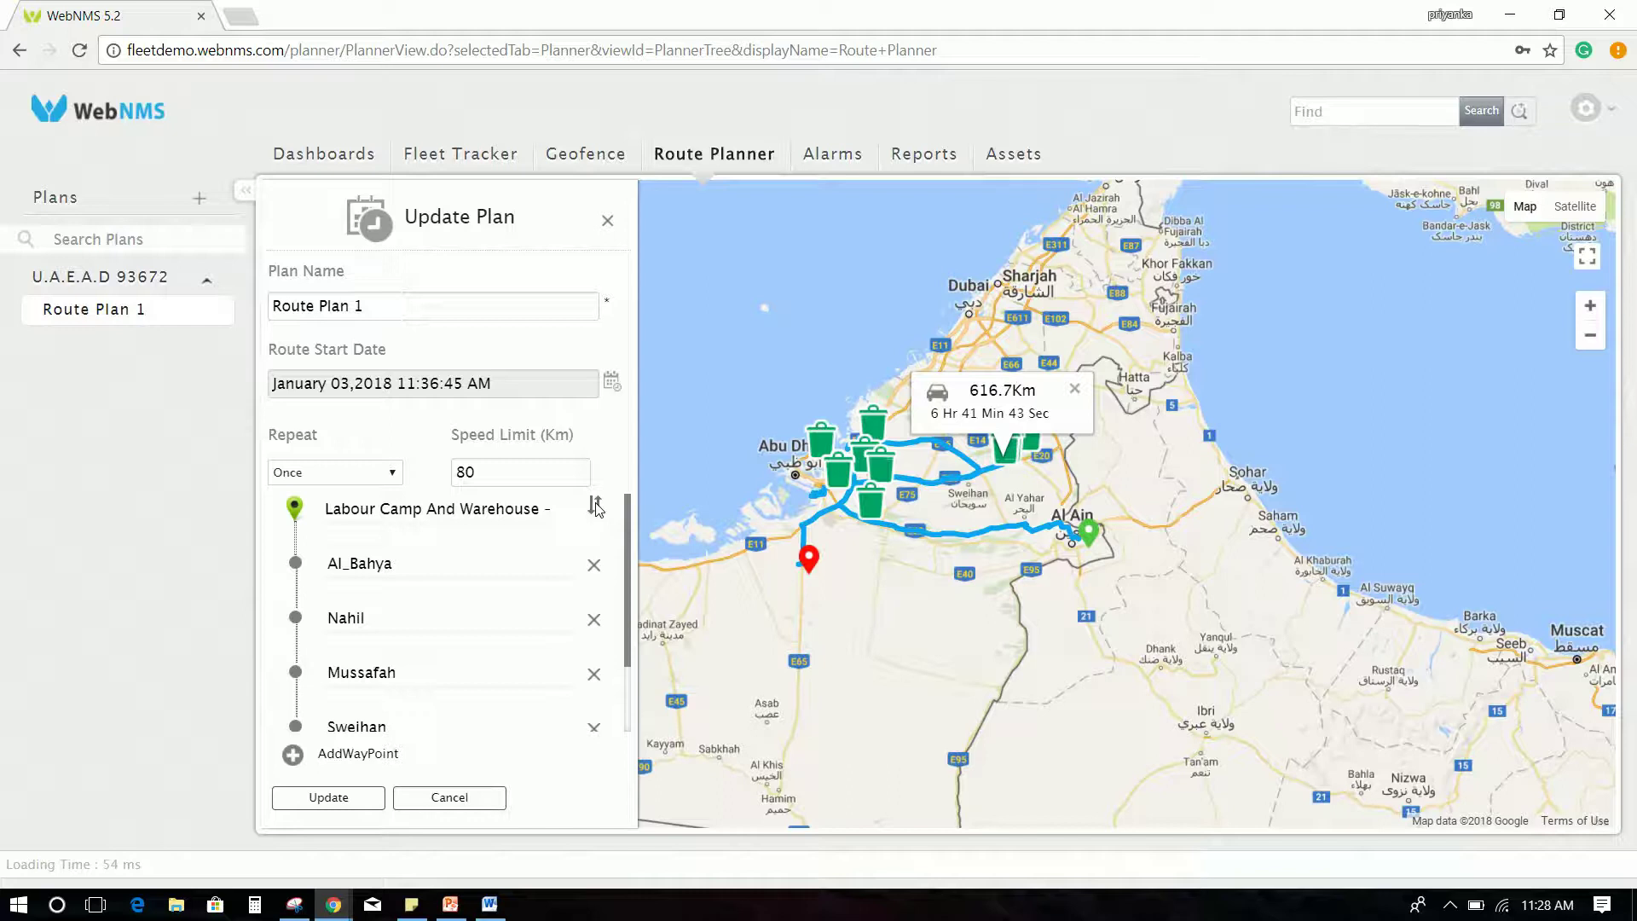
Step: Reorder Route Plan 1's stops, save the update and close the Plan Details panel
left_click(594, 508)
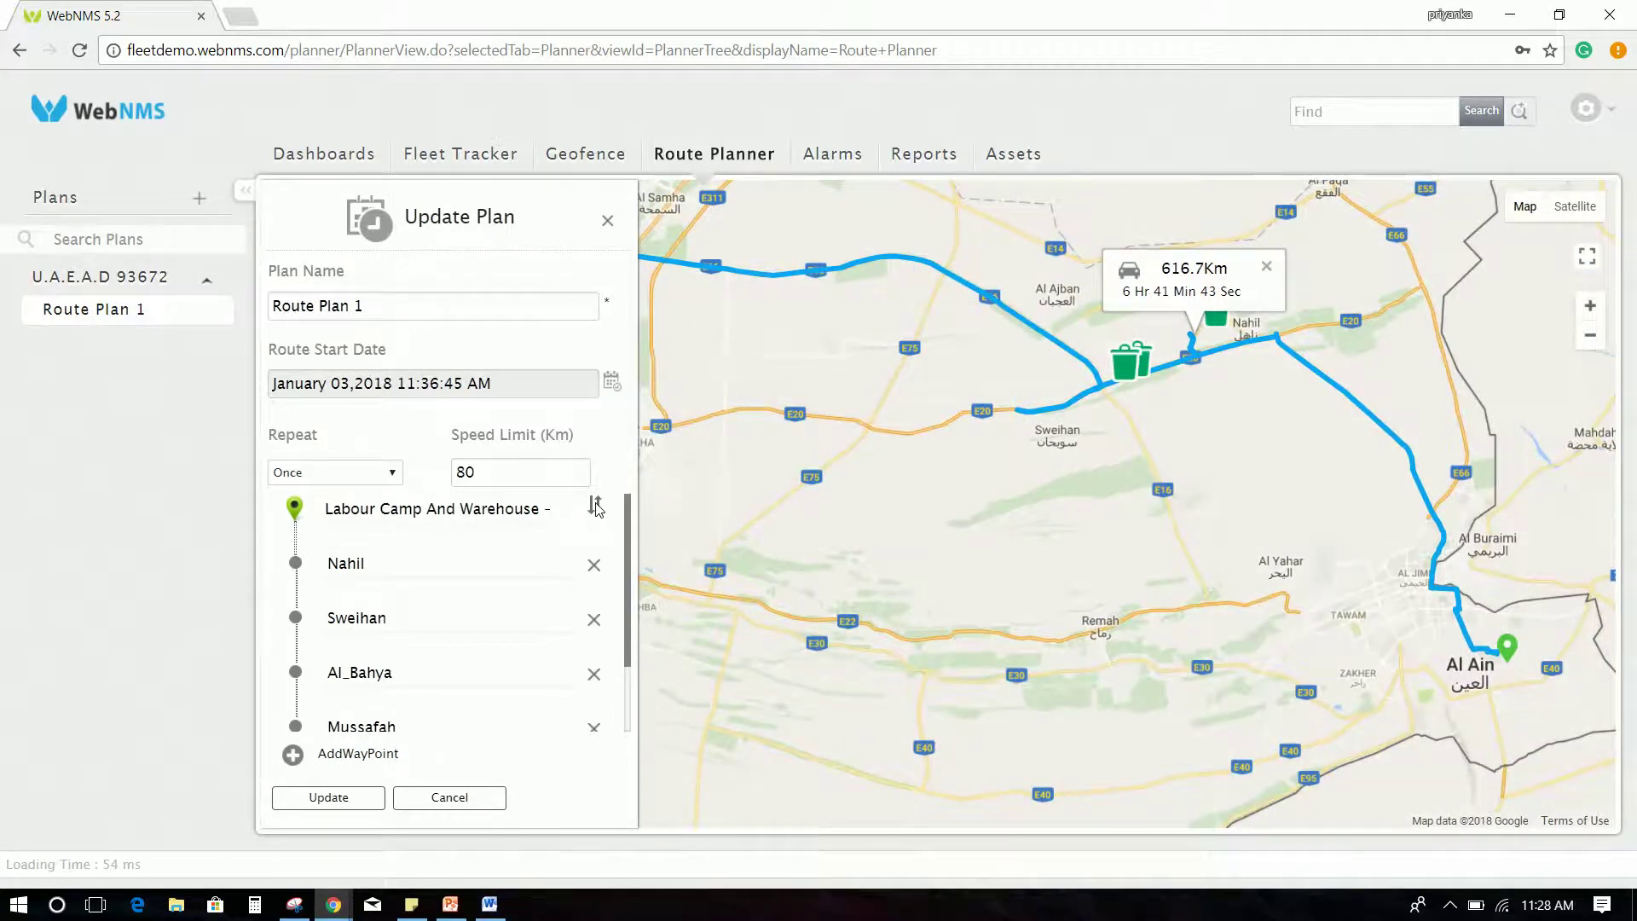
left_click(328, 798)
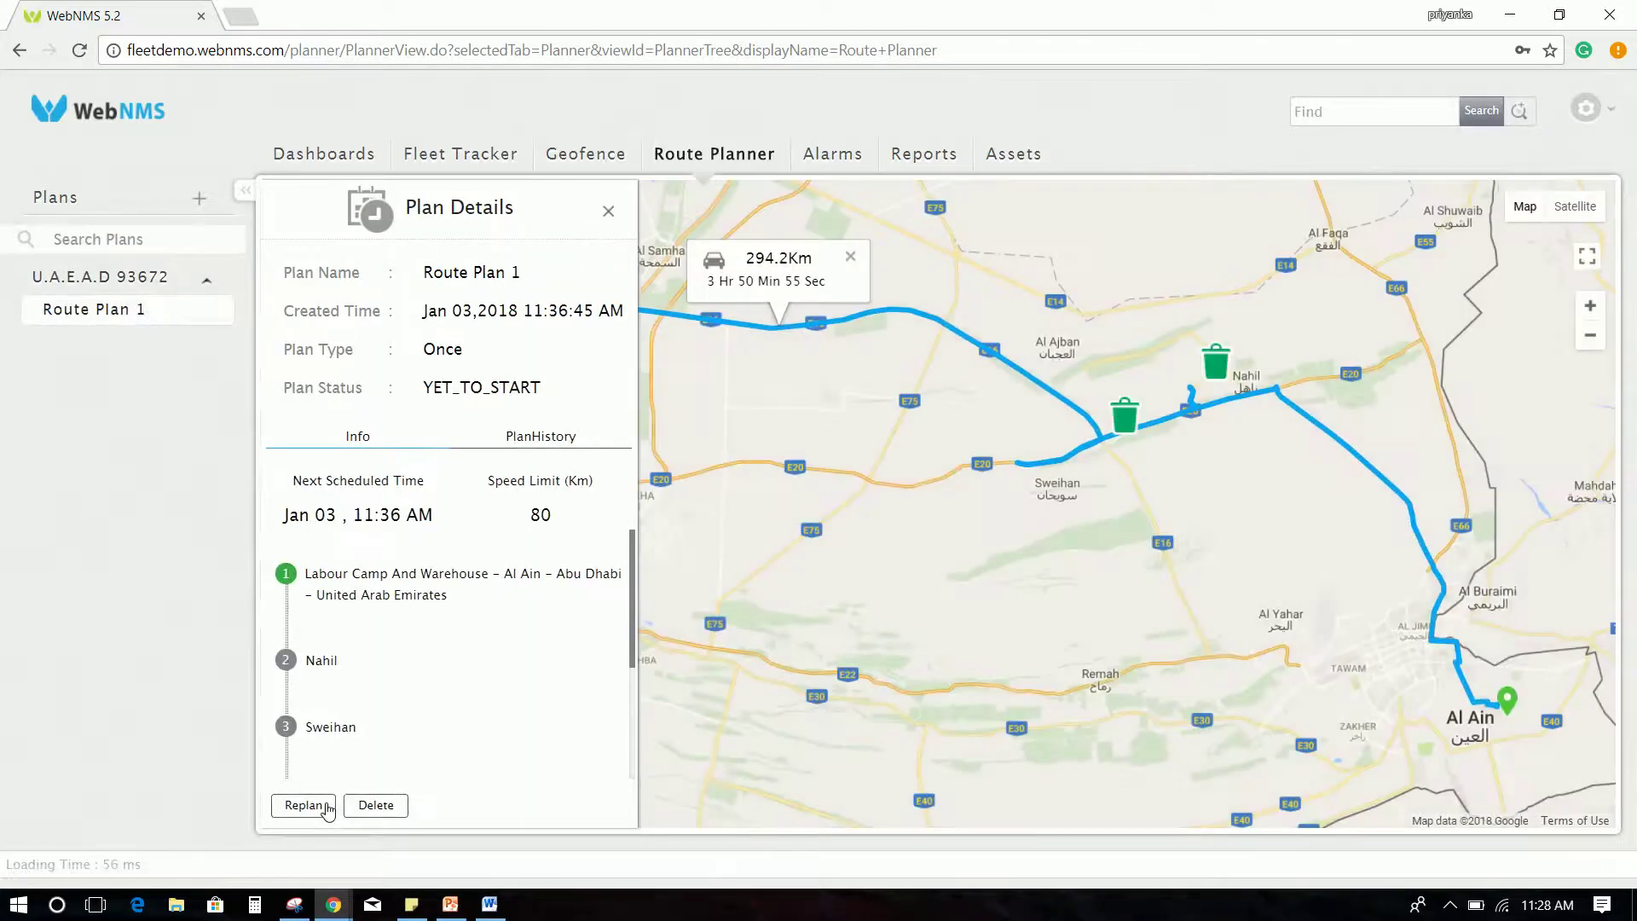
left_click(610, 214)
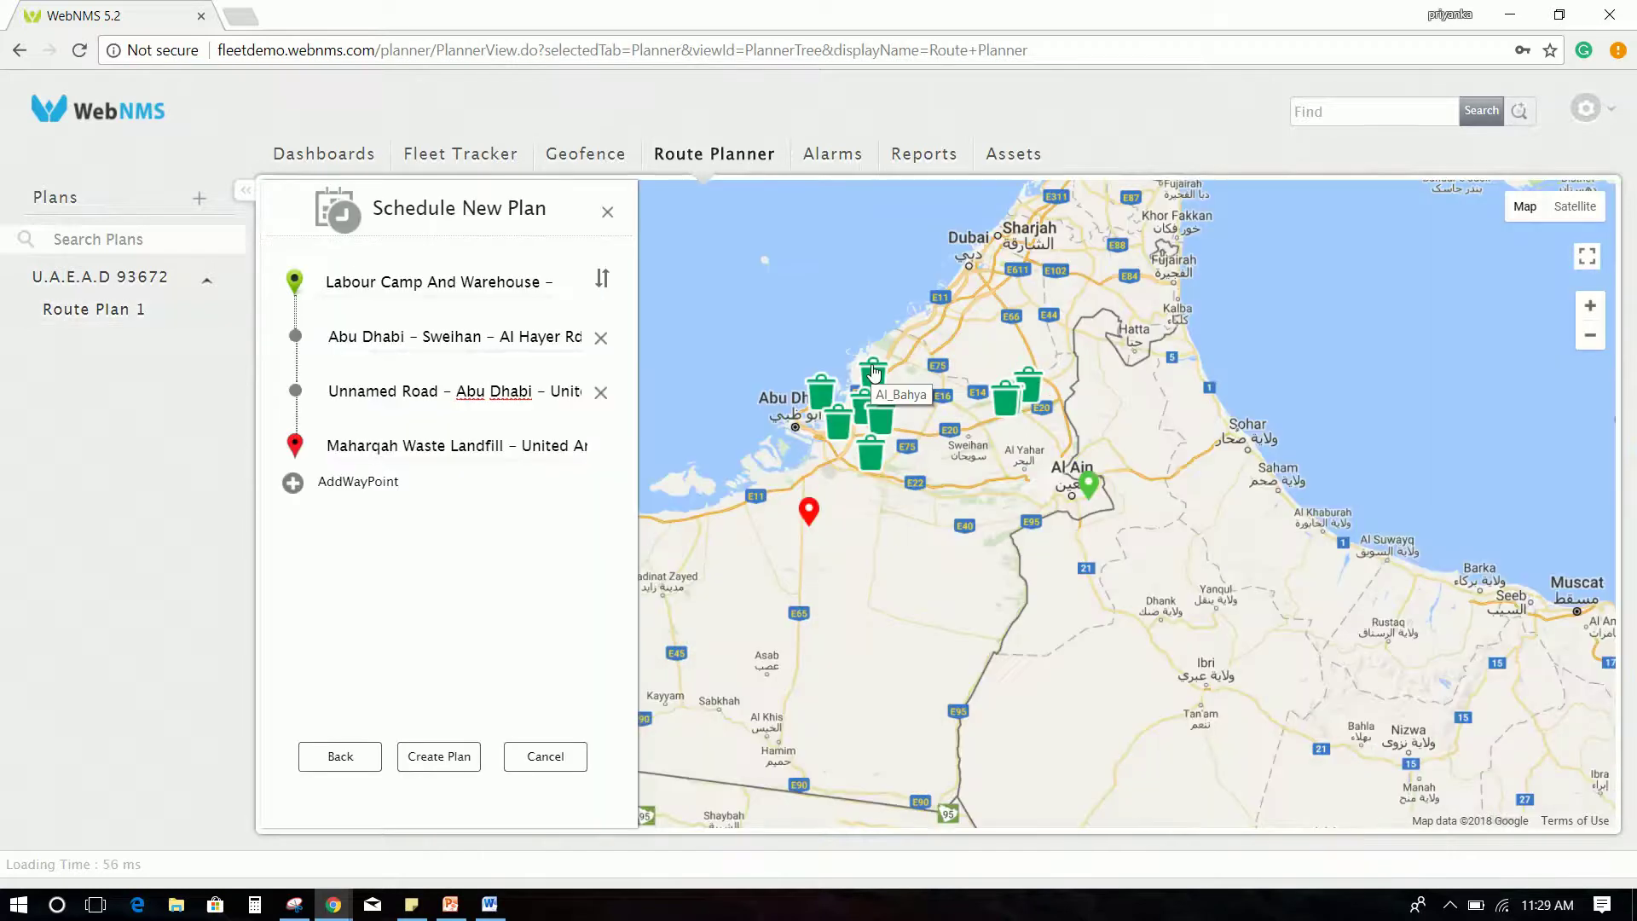
Step: Add three more waypoint stops before the landfill and create the second route plan
left_click(820, 385)
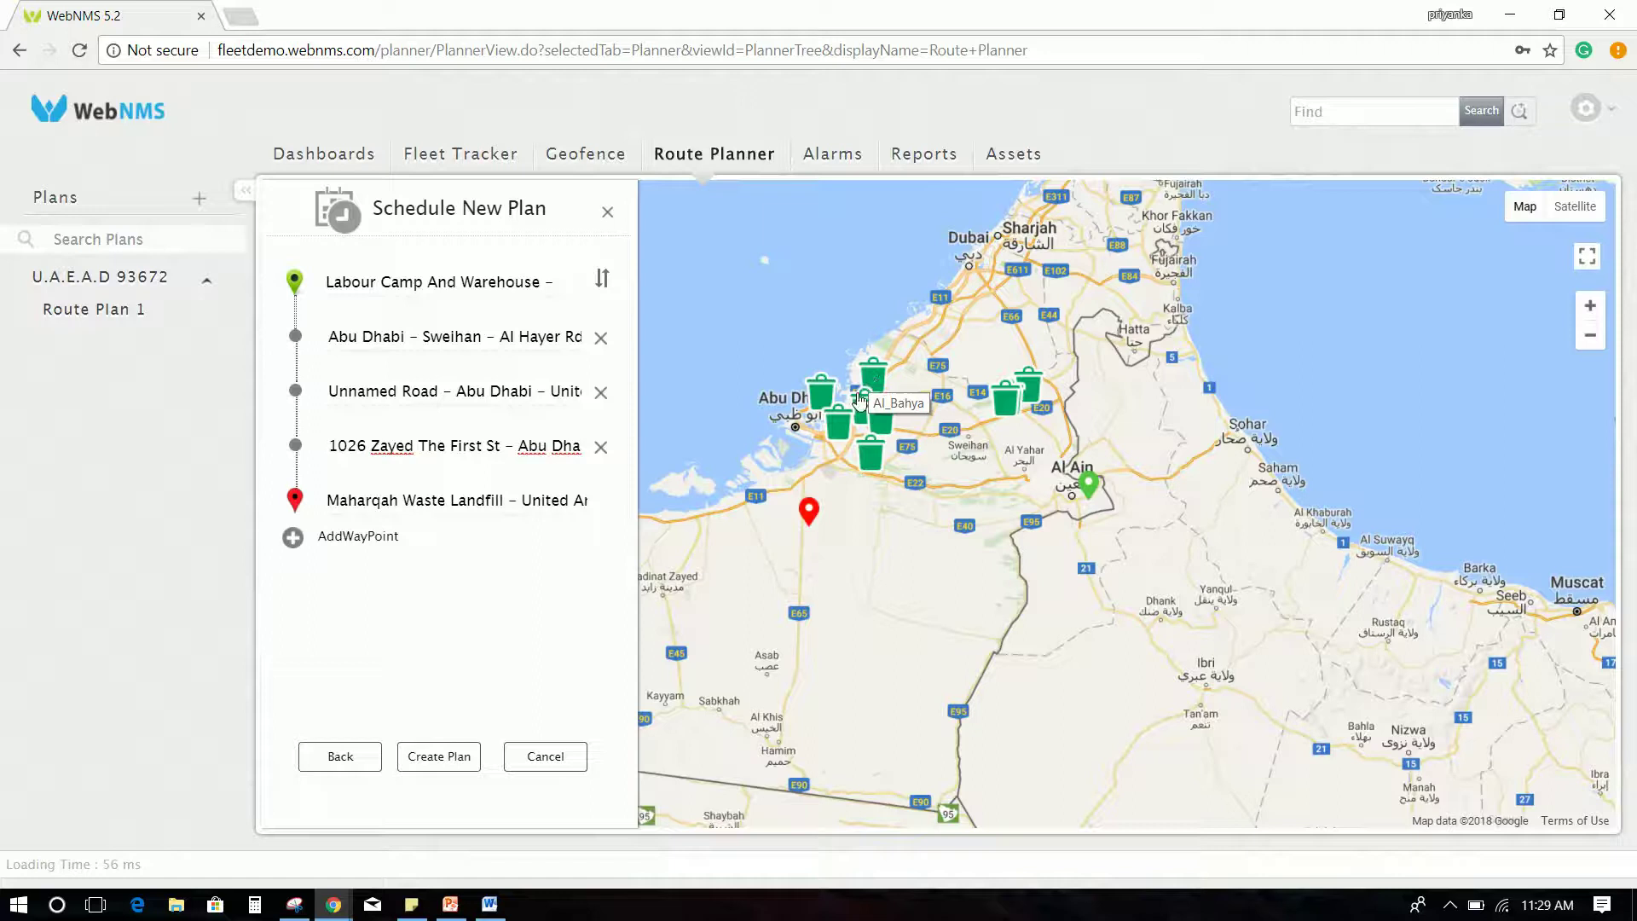
left_click(839, 422)
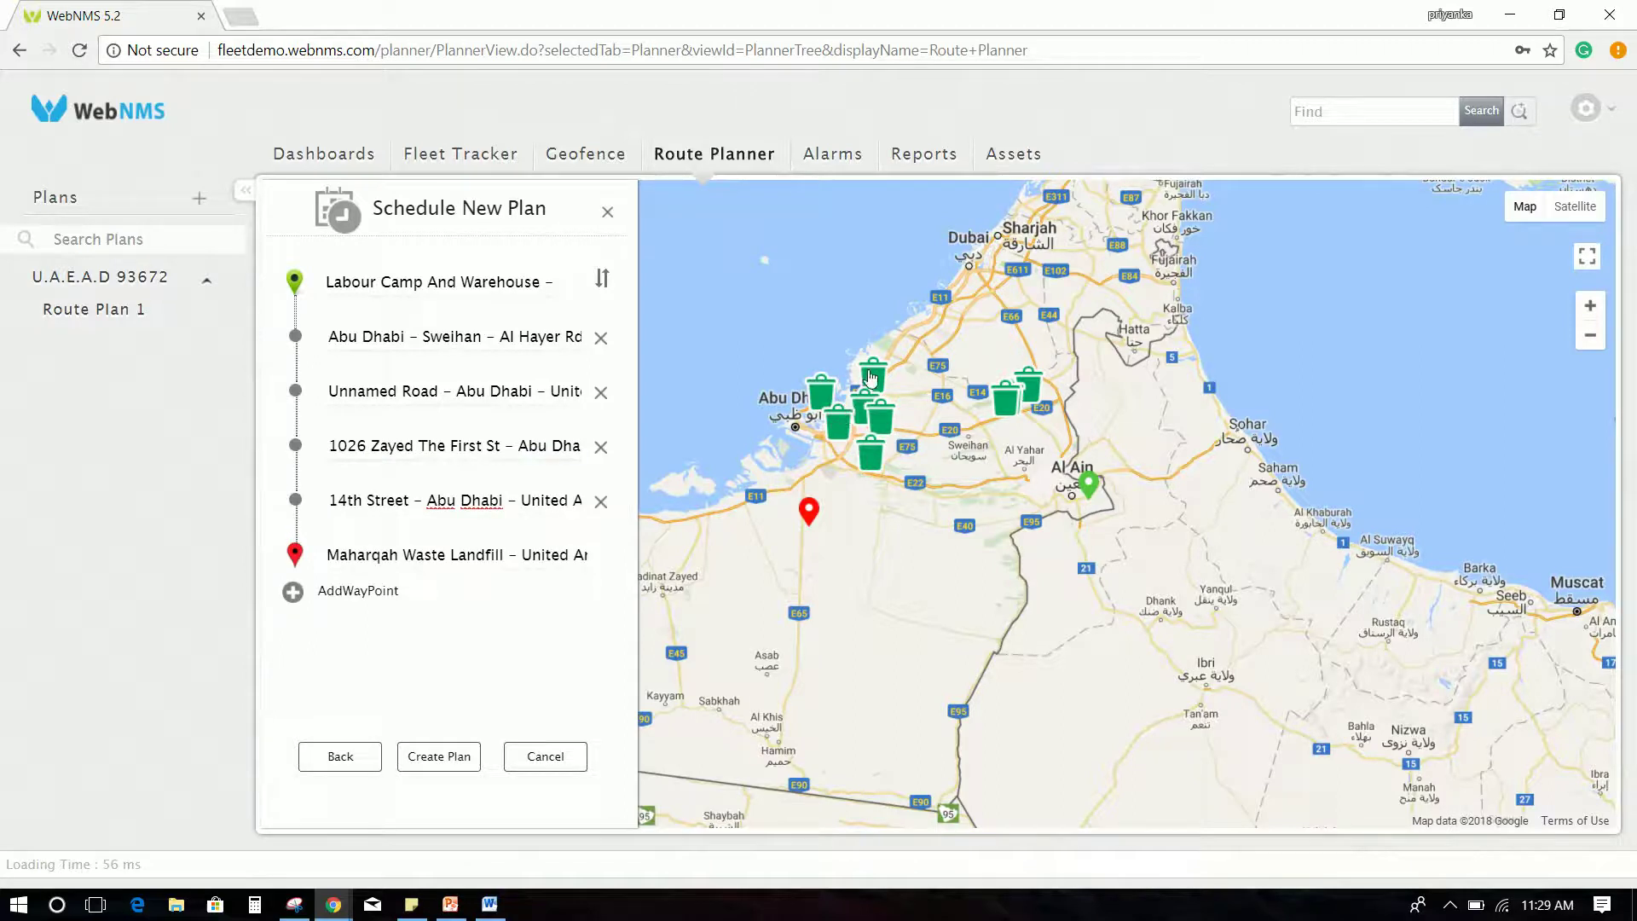
left_click(869, 371)
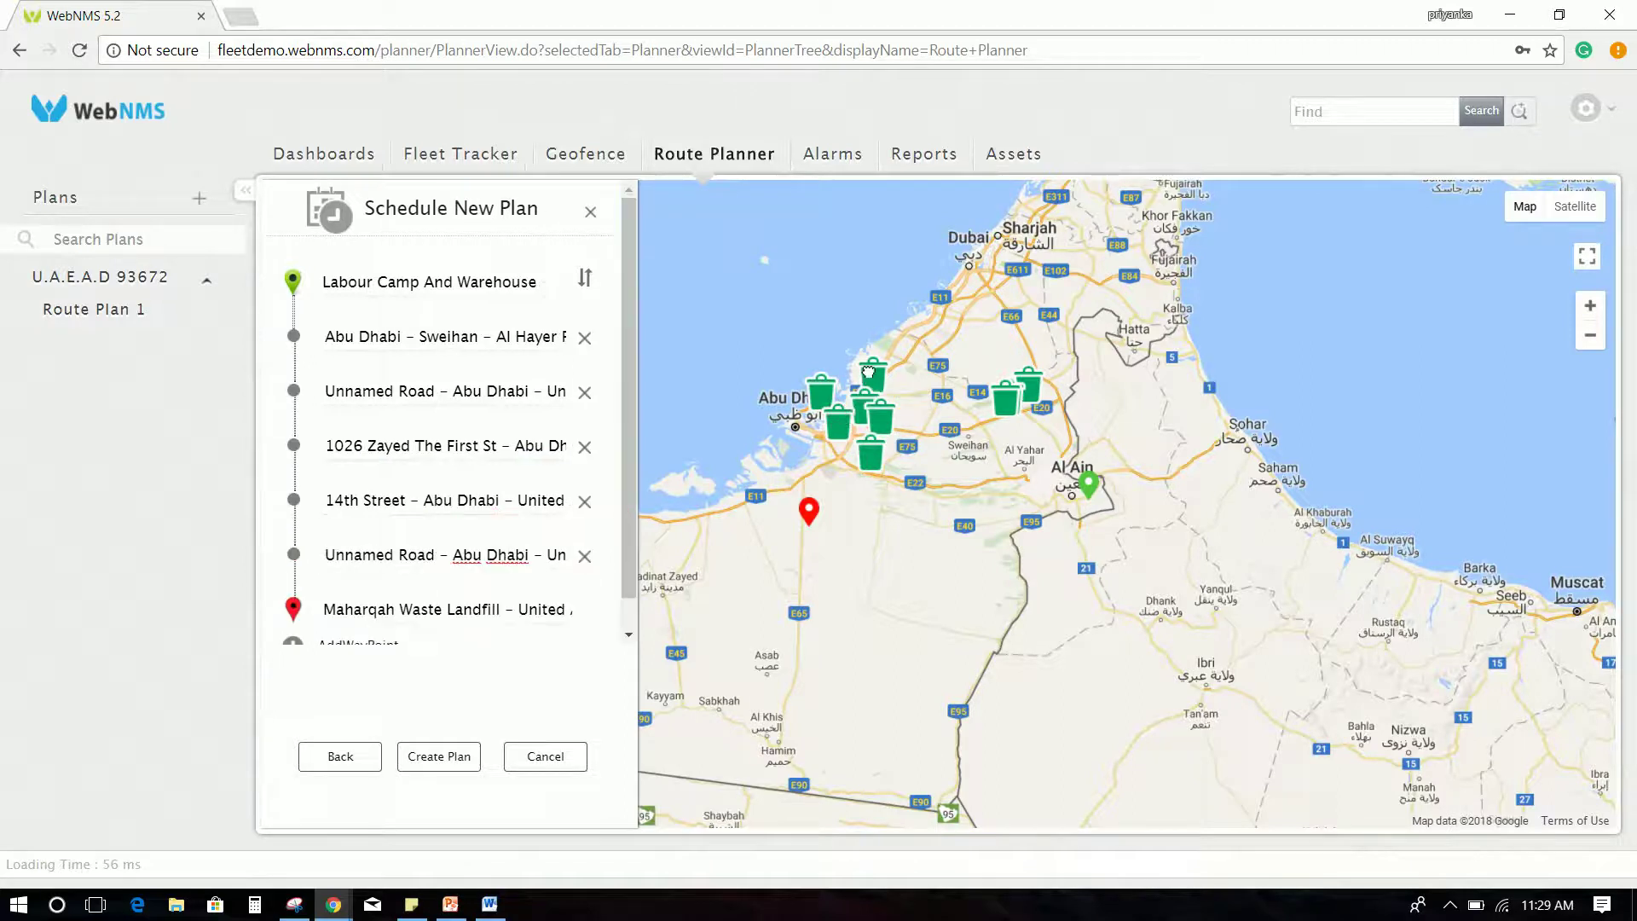
left_click(439, 757)
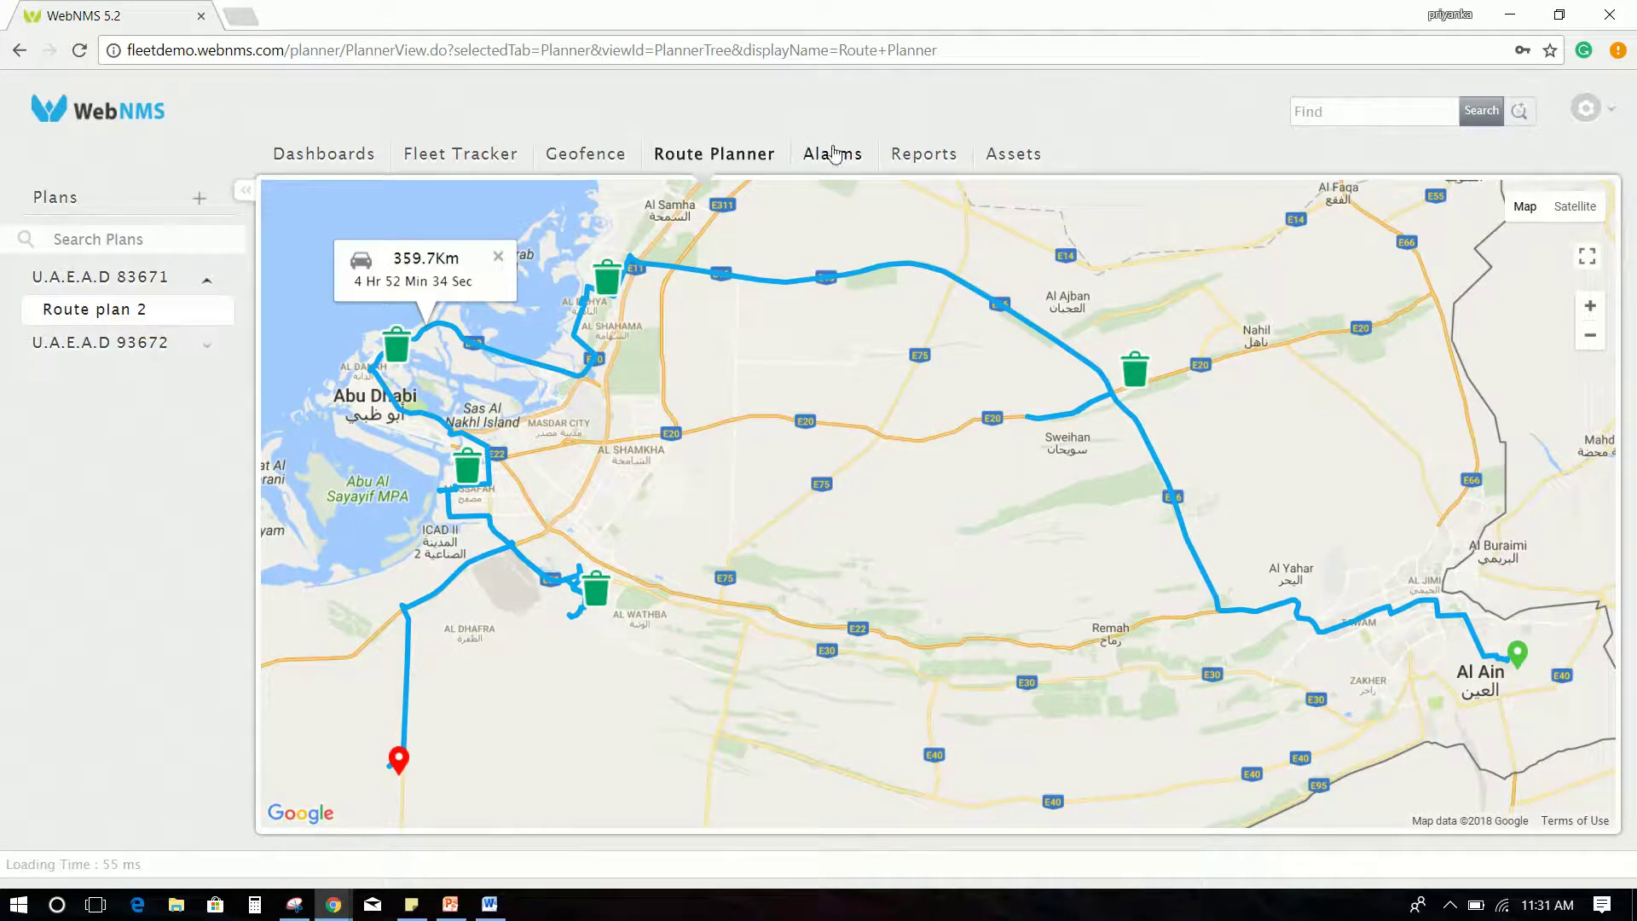
Step: Review the Alarms event list, then the Reports performance metrics page
left_click(832, 154)
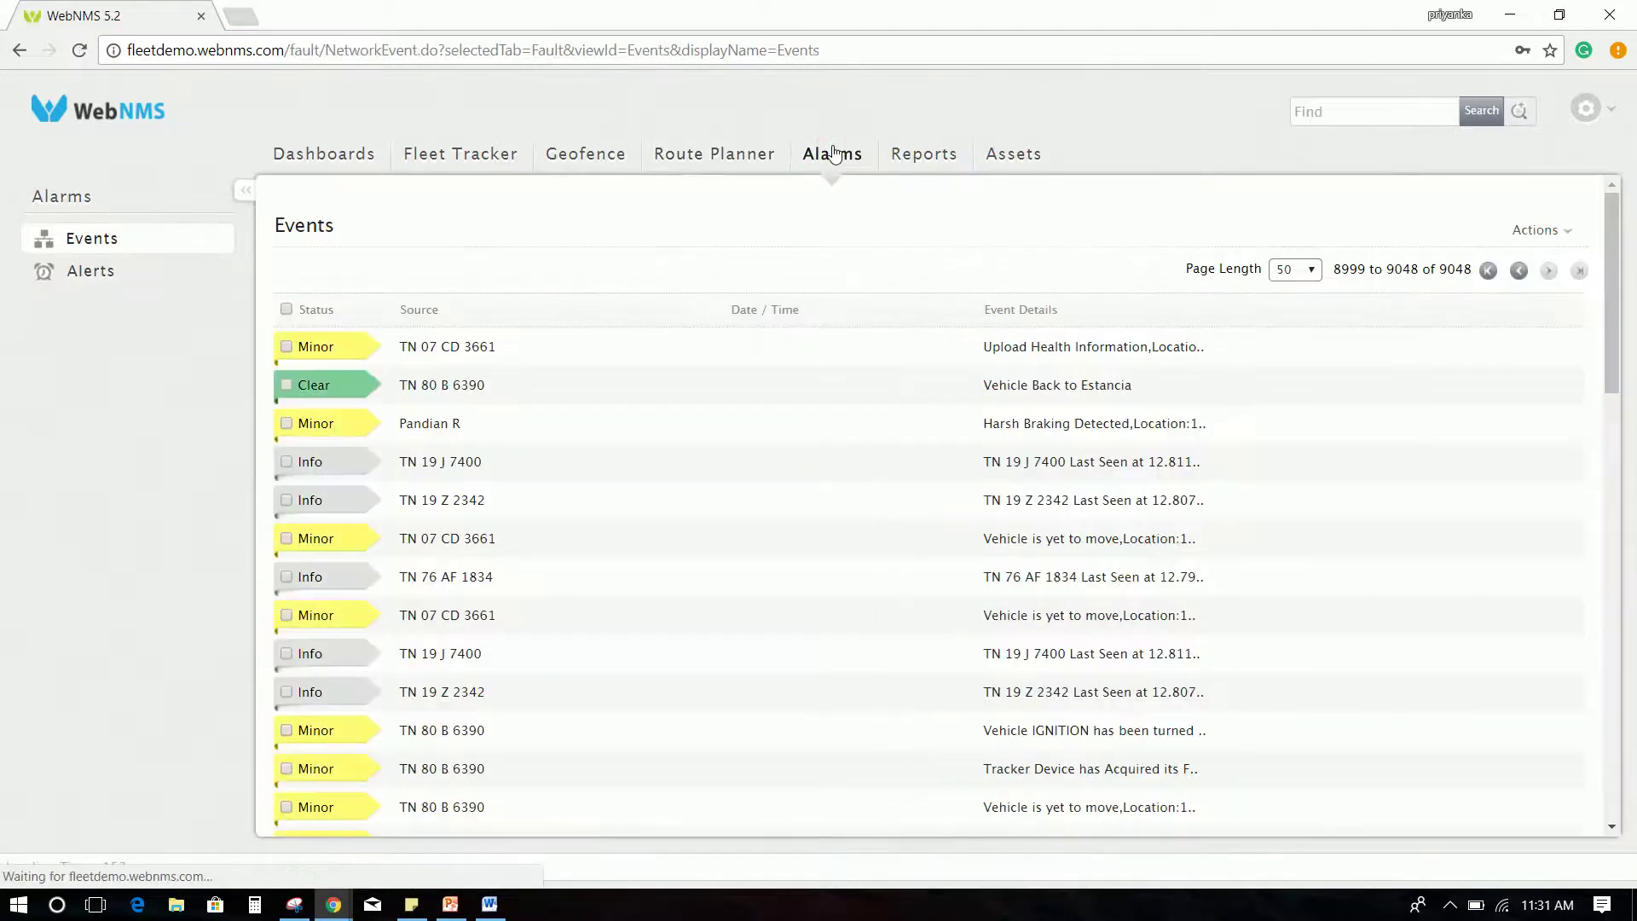
left_click(919, 153)
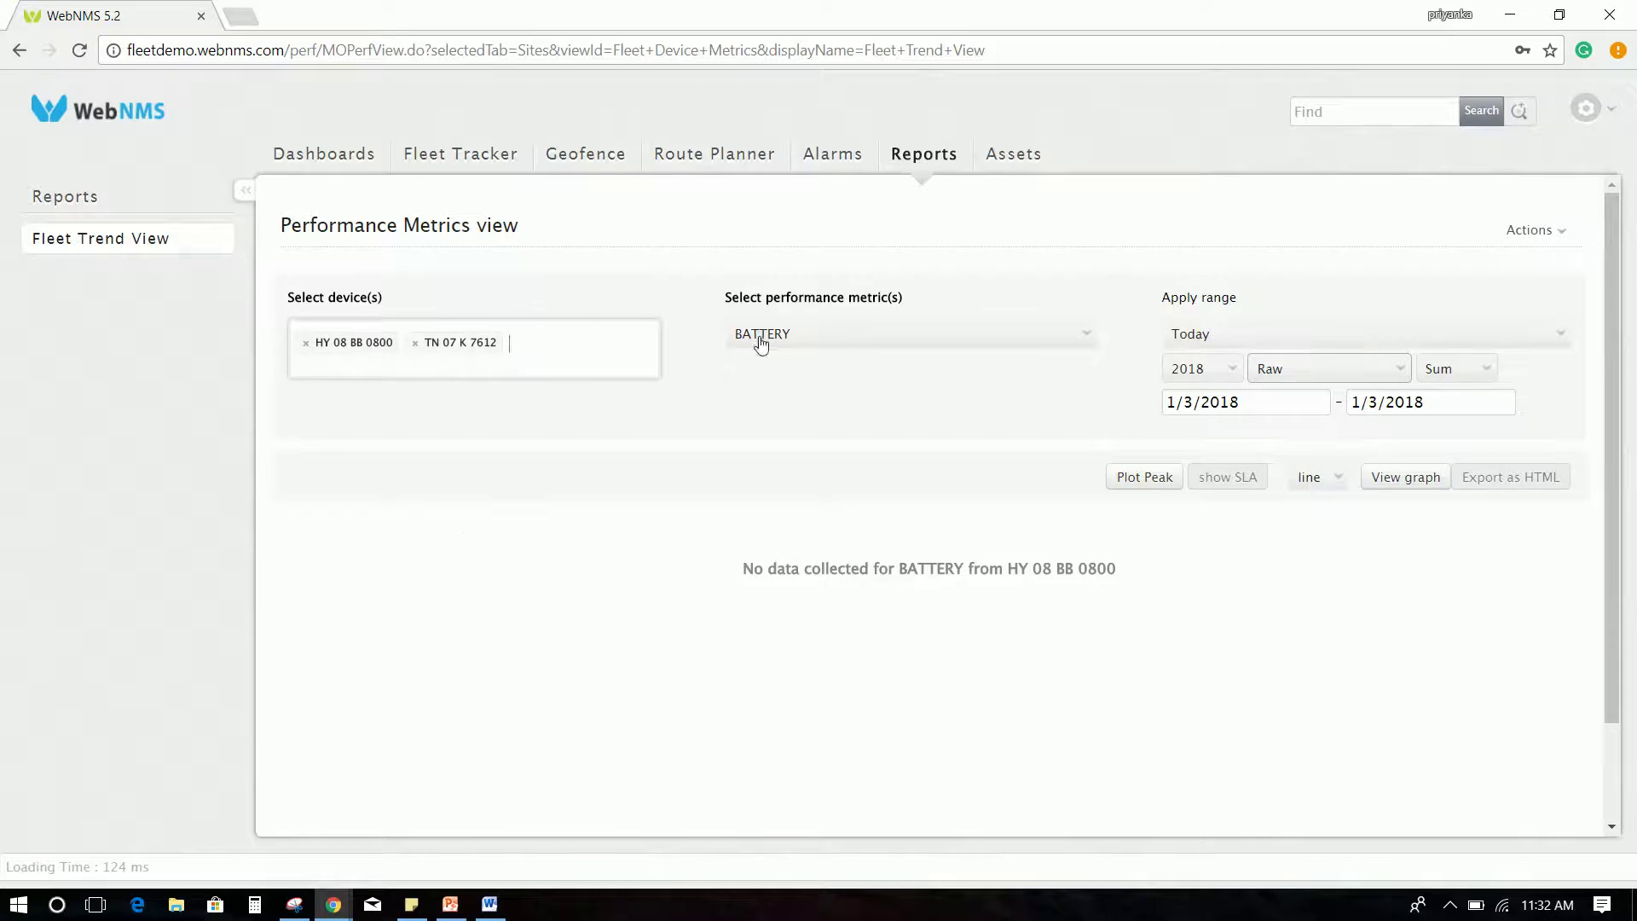
Step: Graph the BATTERY metric, replacing HY 08 BB 0800 with KA 08 BB 0800 as the second device
left_click(761, 339)
left_click(1418, 483)
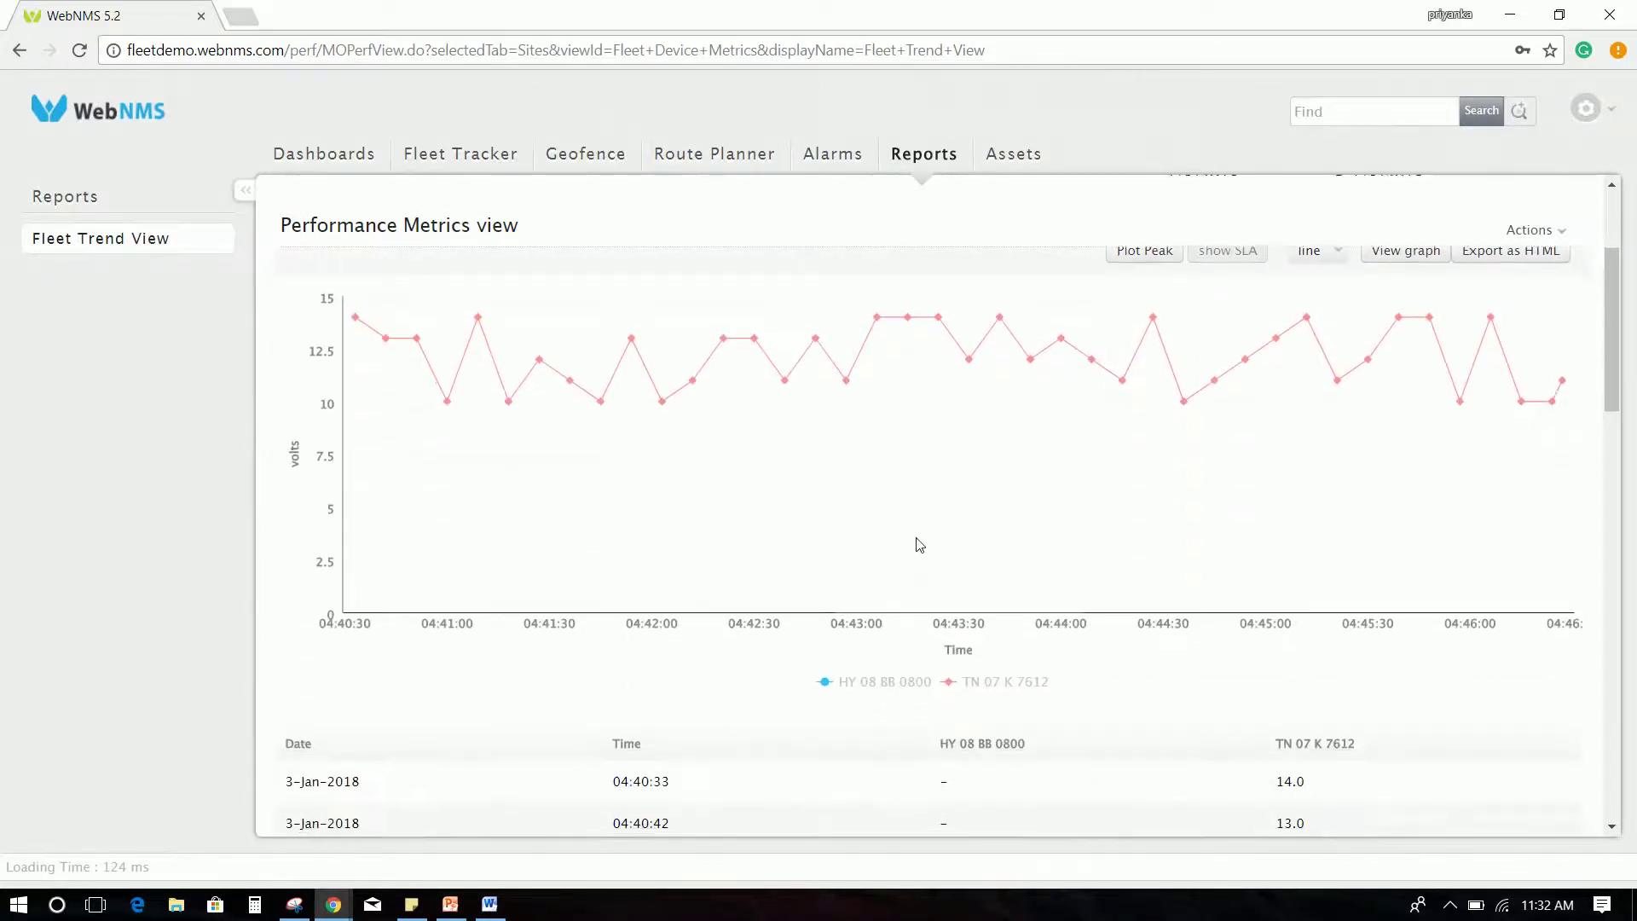
left_click(307, 352)
left_click(421, 341)
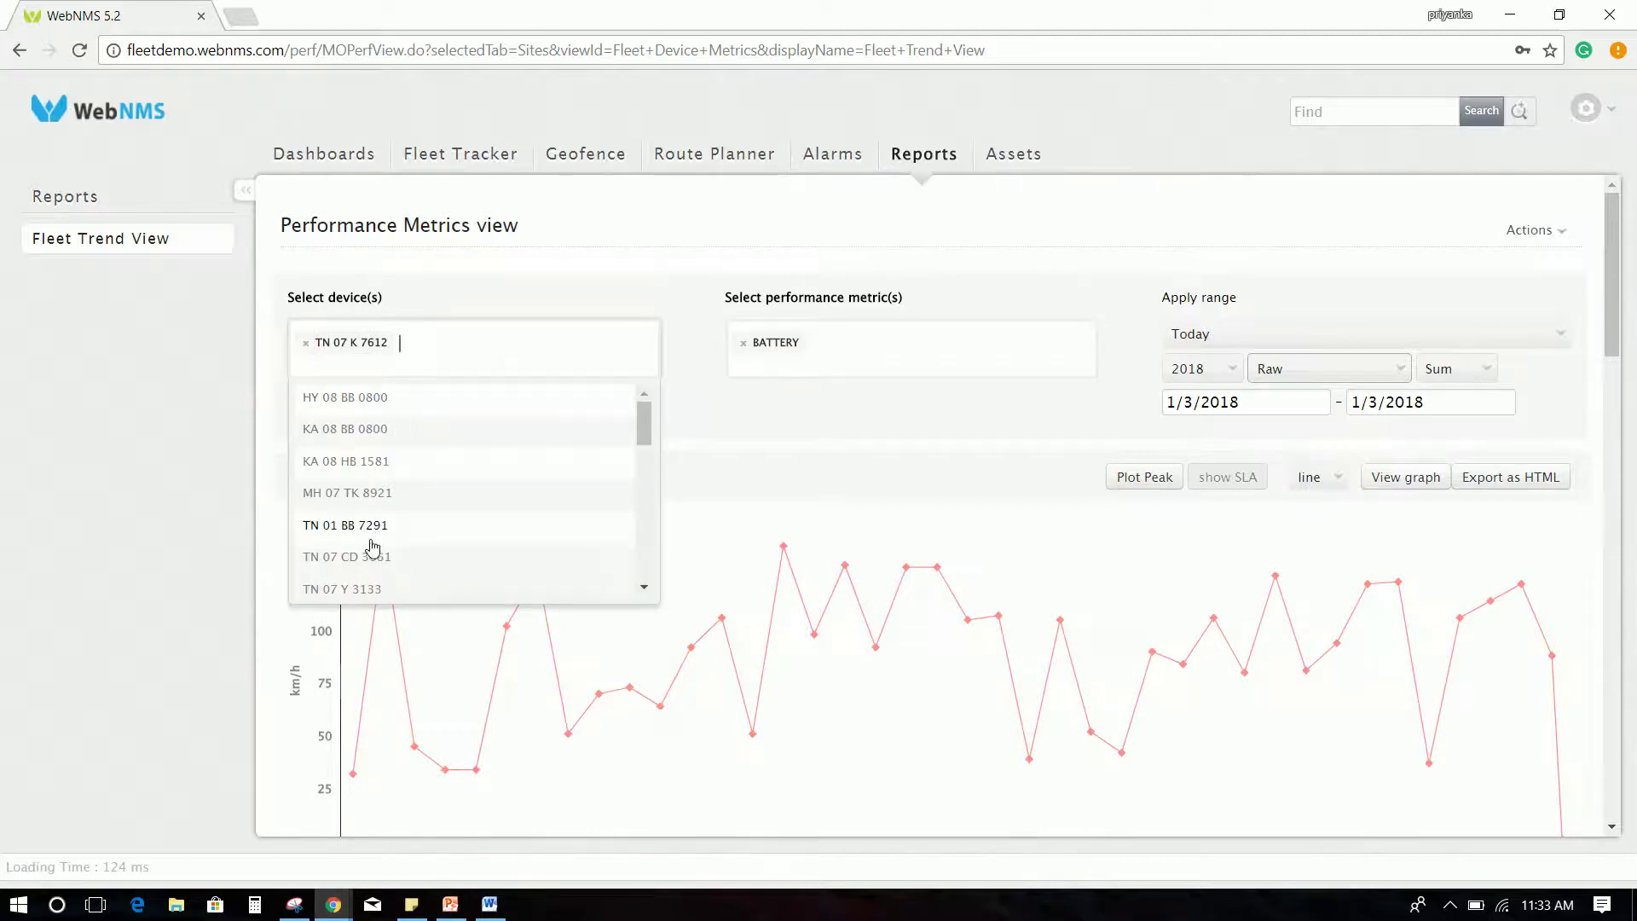
left_click(379, 443)
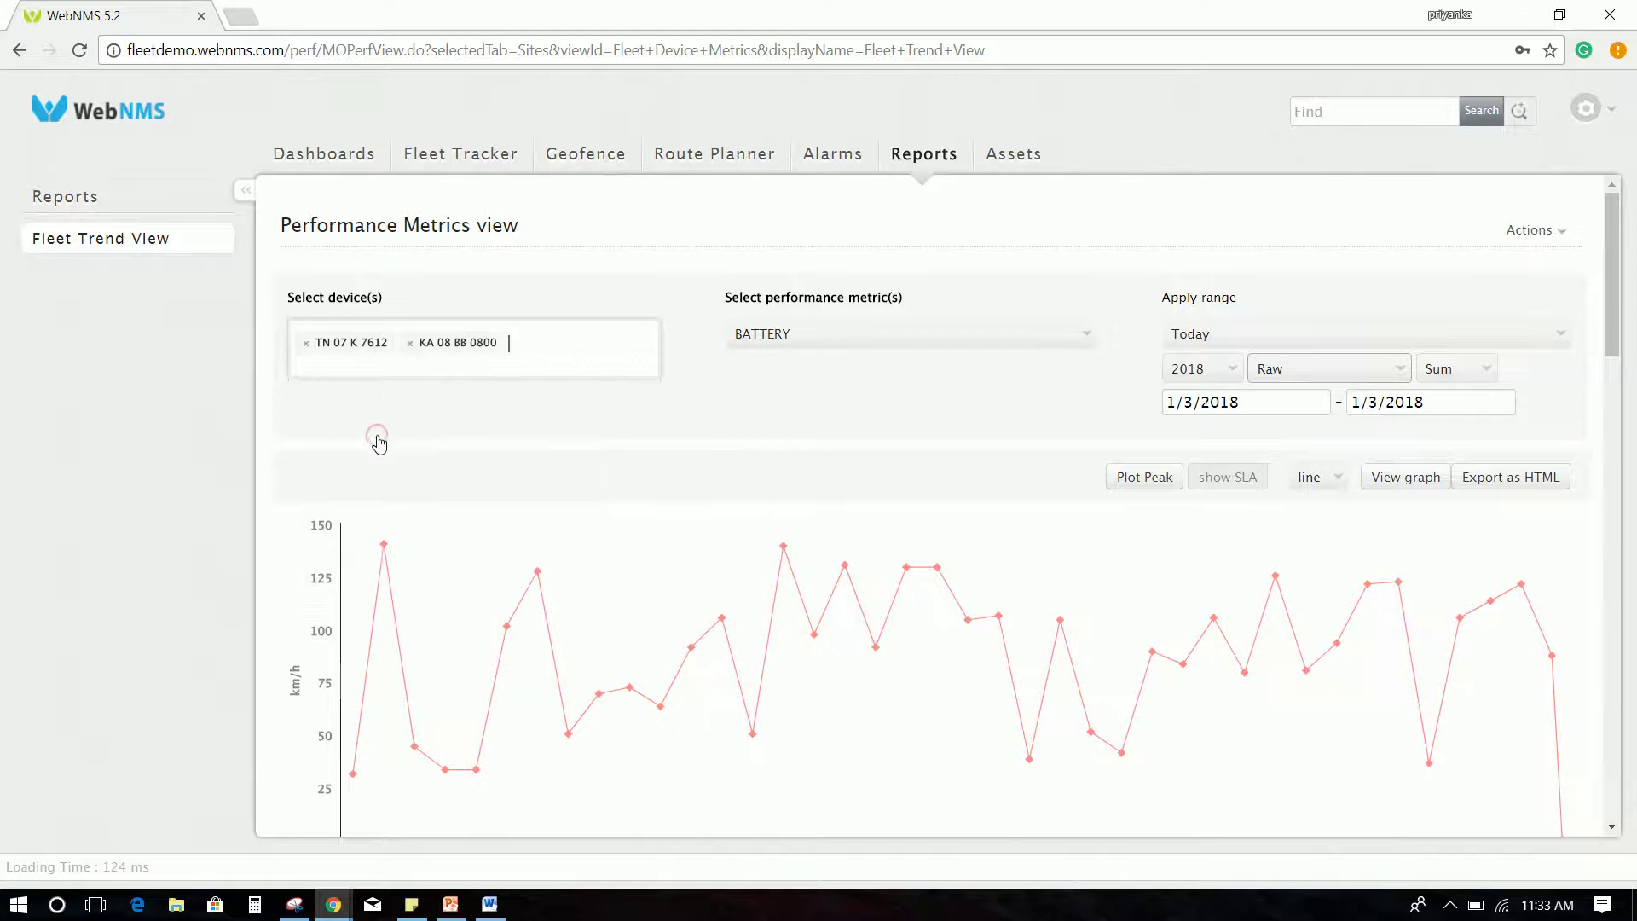
left_click(1388, 491)
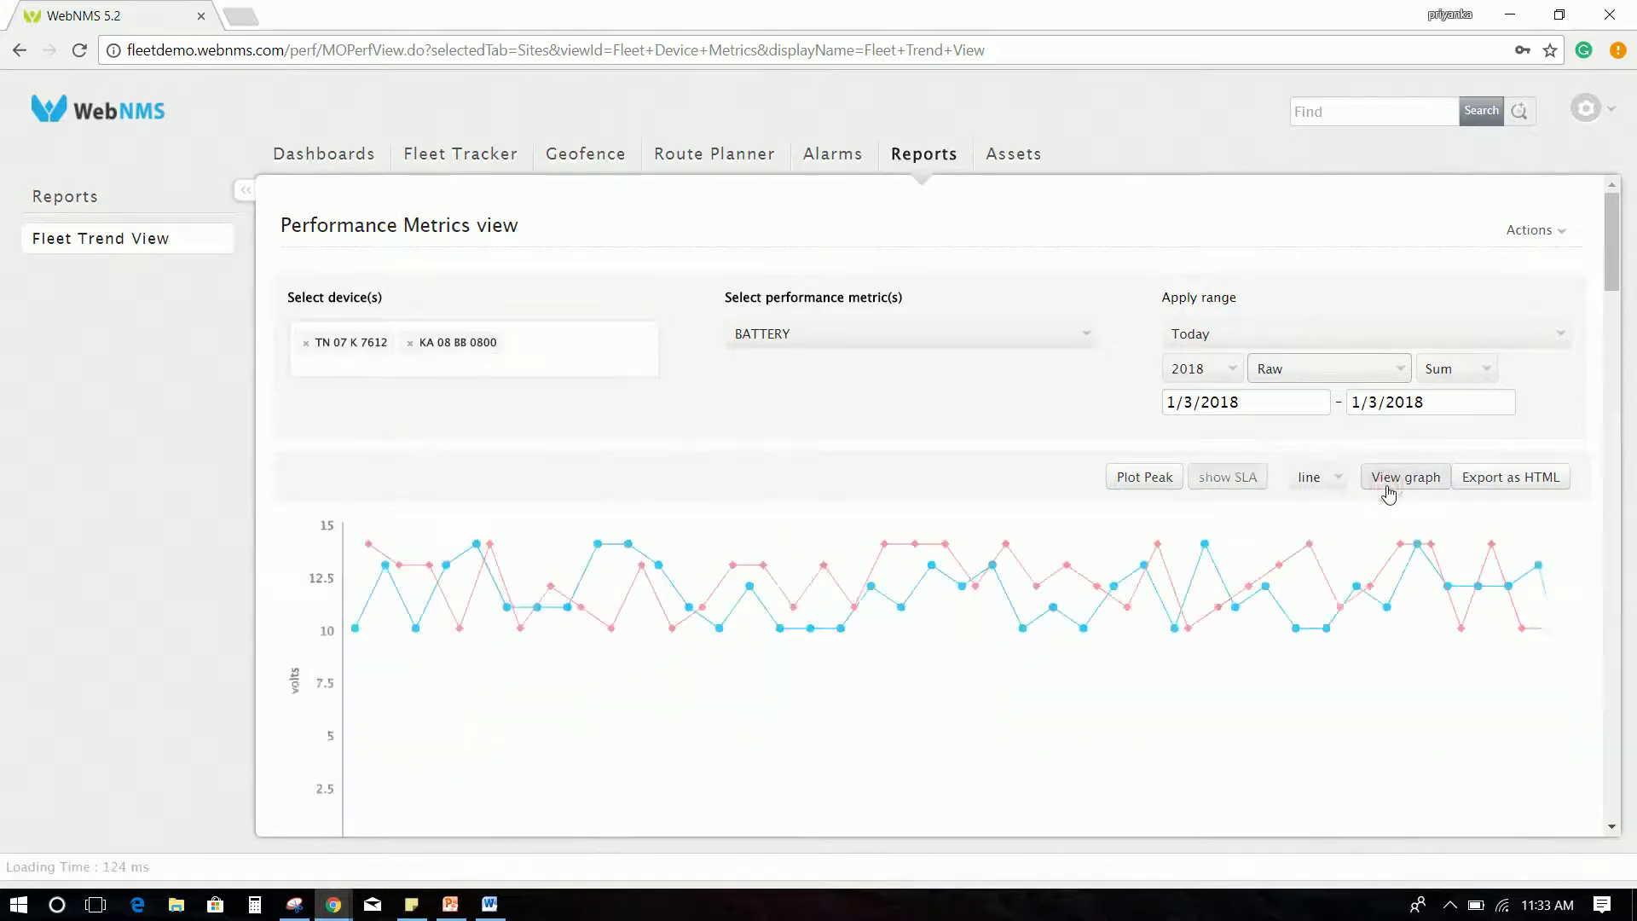
scroll(1360, 676, "down", 2)
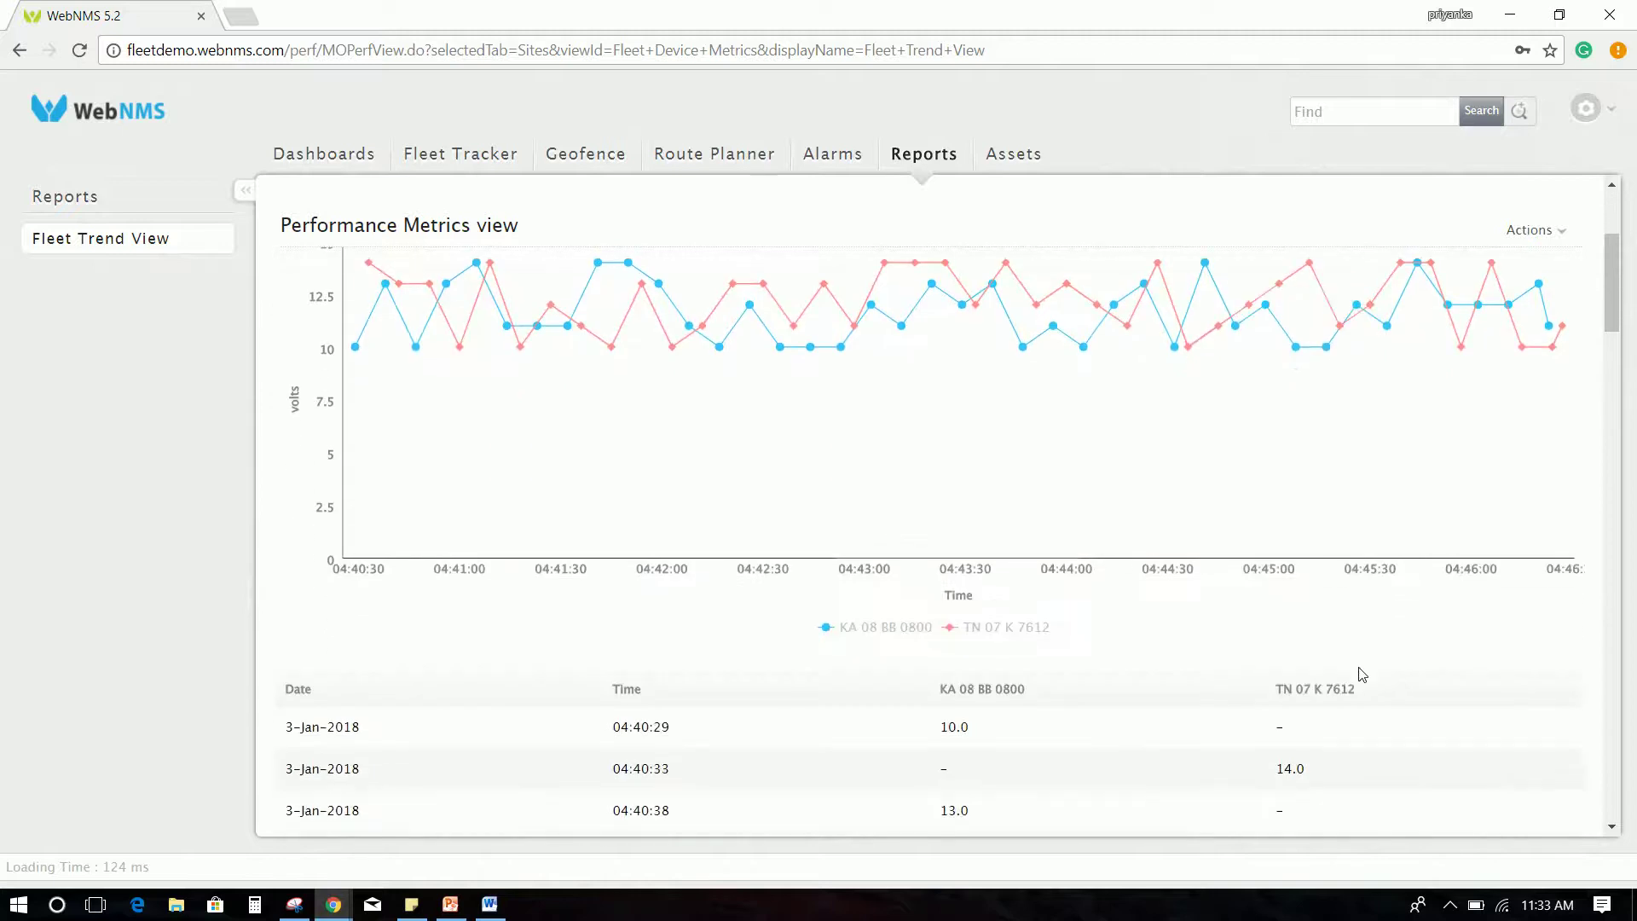
scroll(1356, 674, "up", 2)
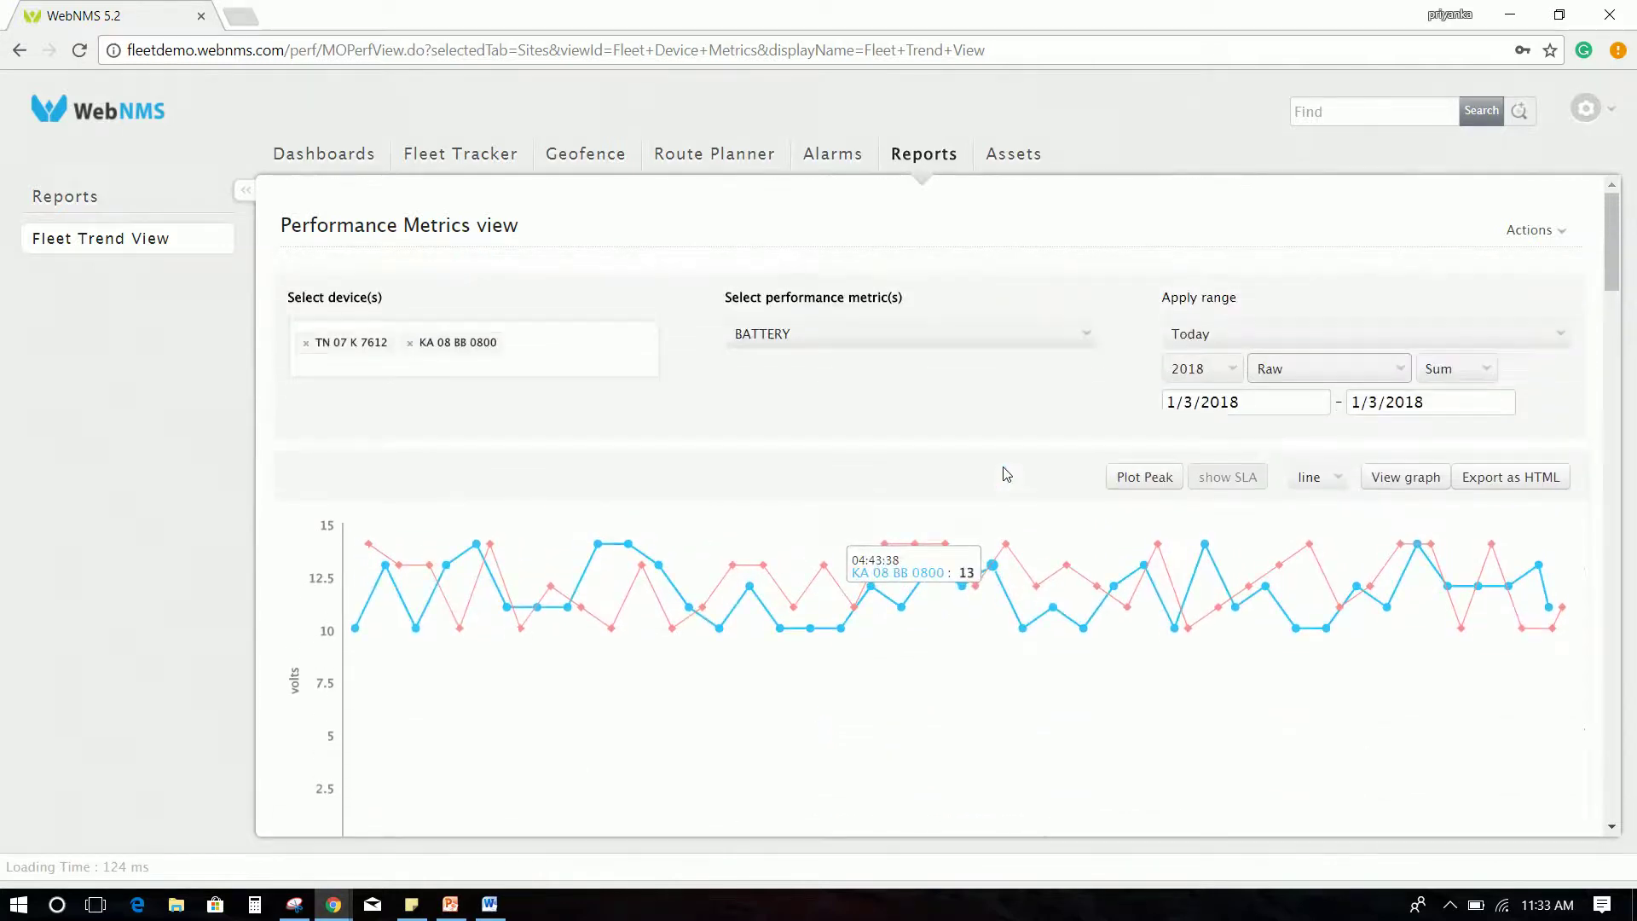
Step: Regraph the trend with SPEED as the metric, then go to the Assets inventory
left_click(963, 349)
scroll(932, 443, "down", 2)
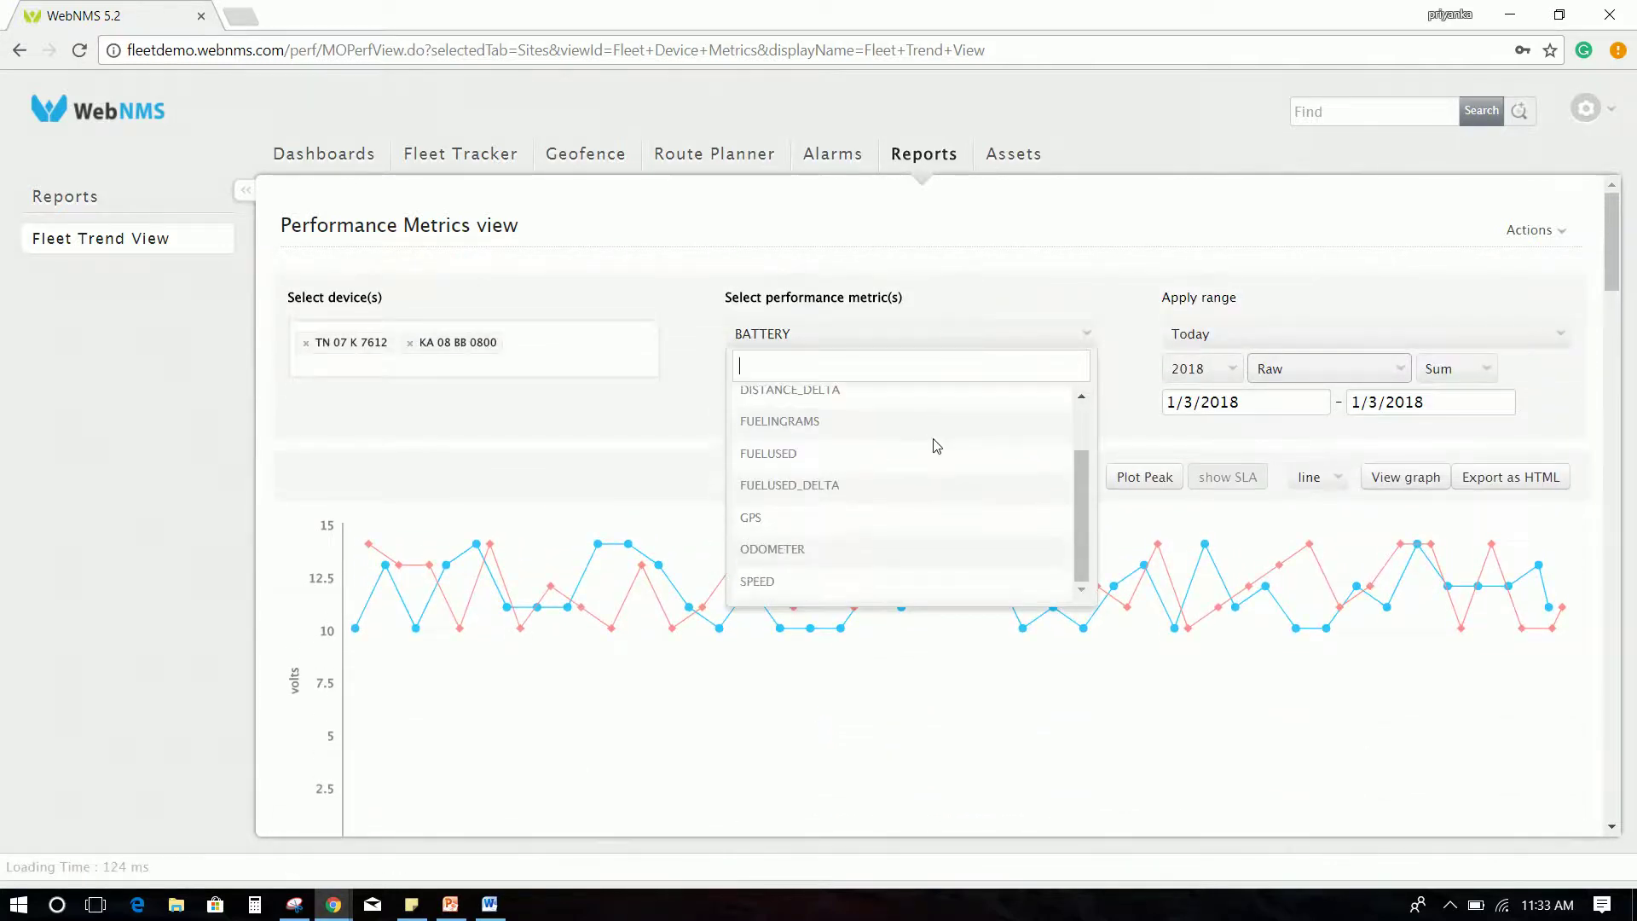
left_click(853, 583)
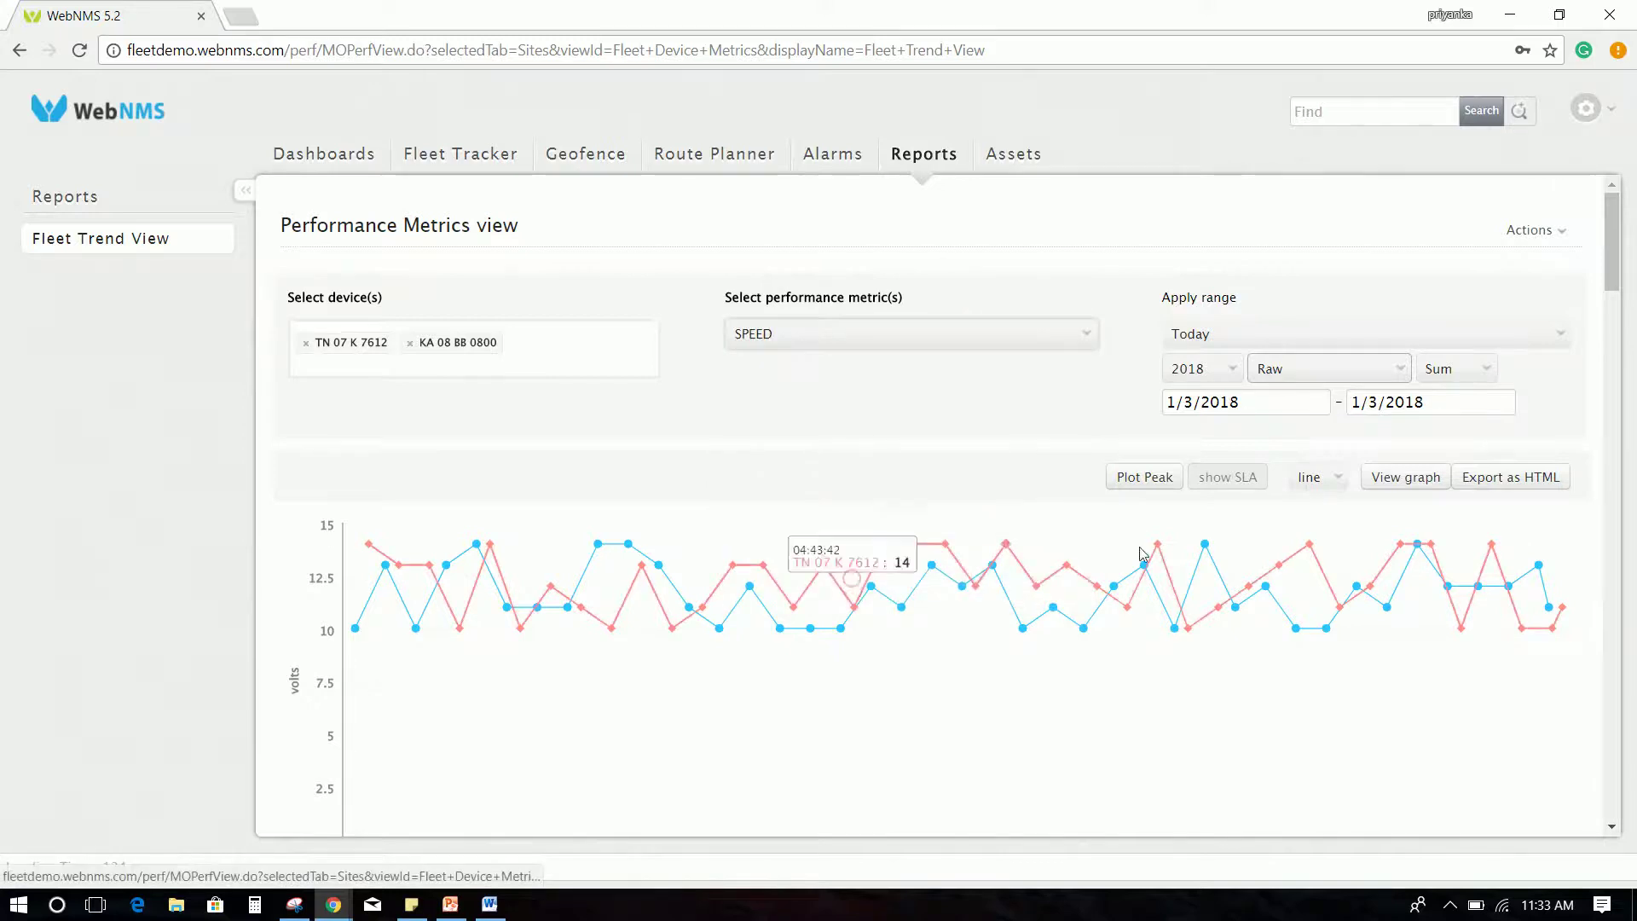
left_click(1407, 486)
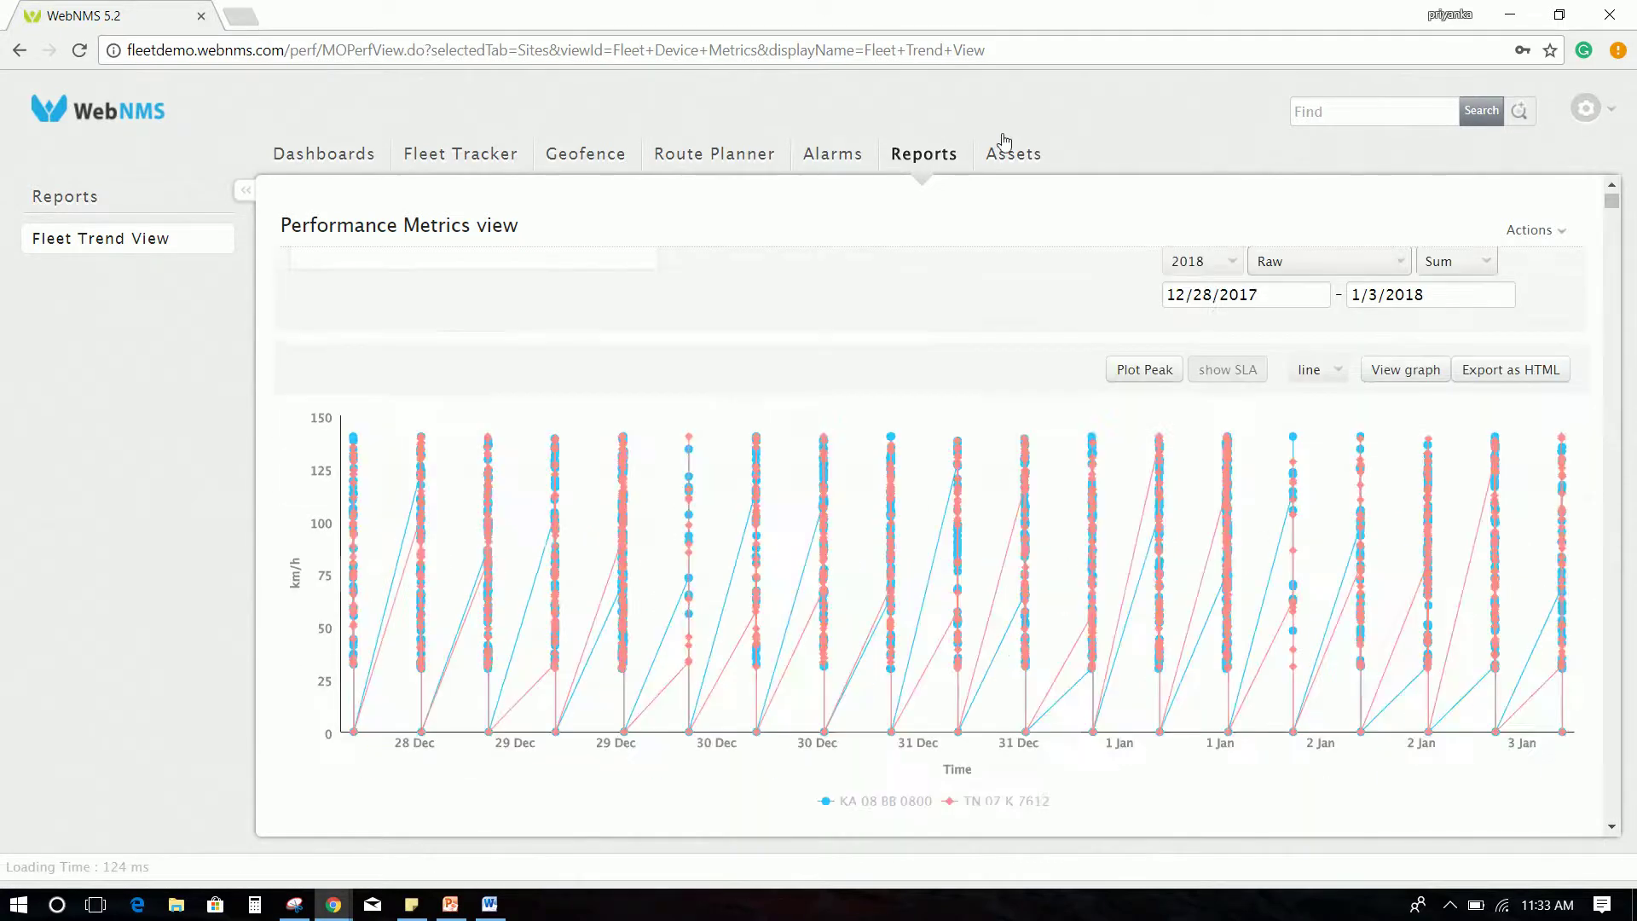
left_click(1008, 155)
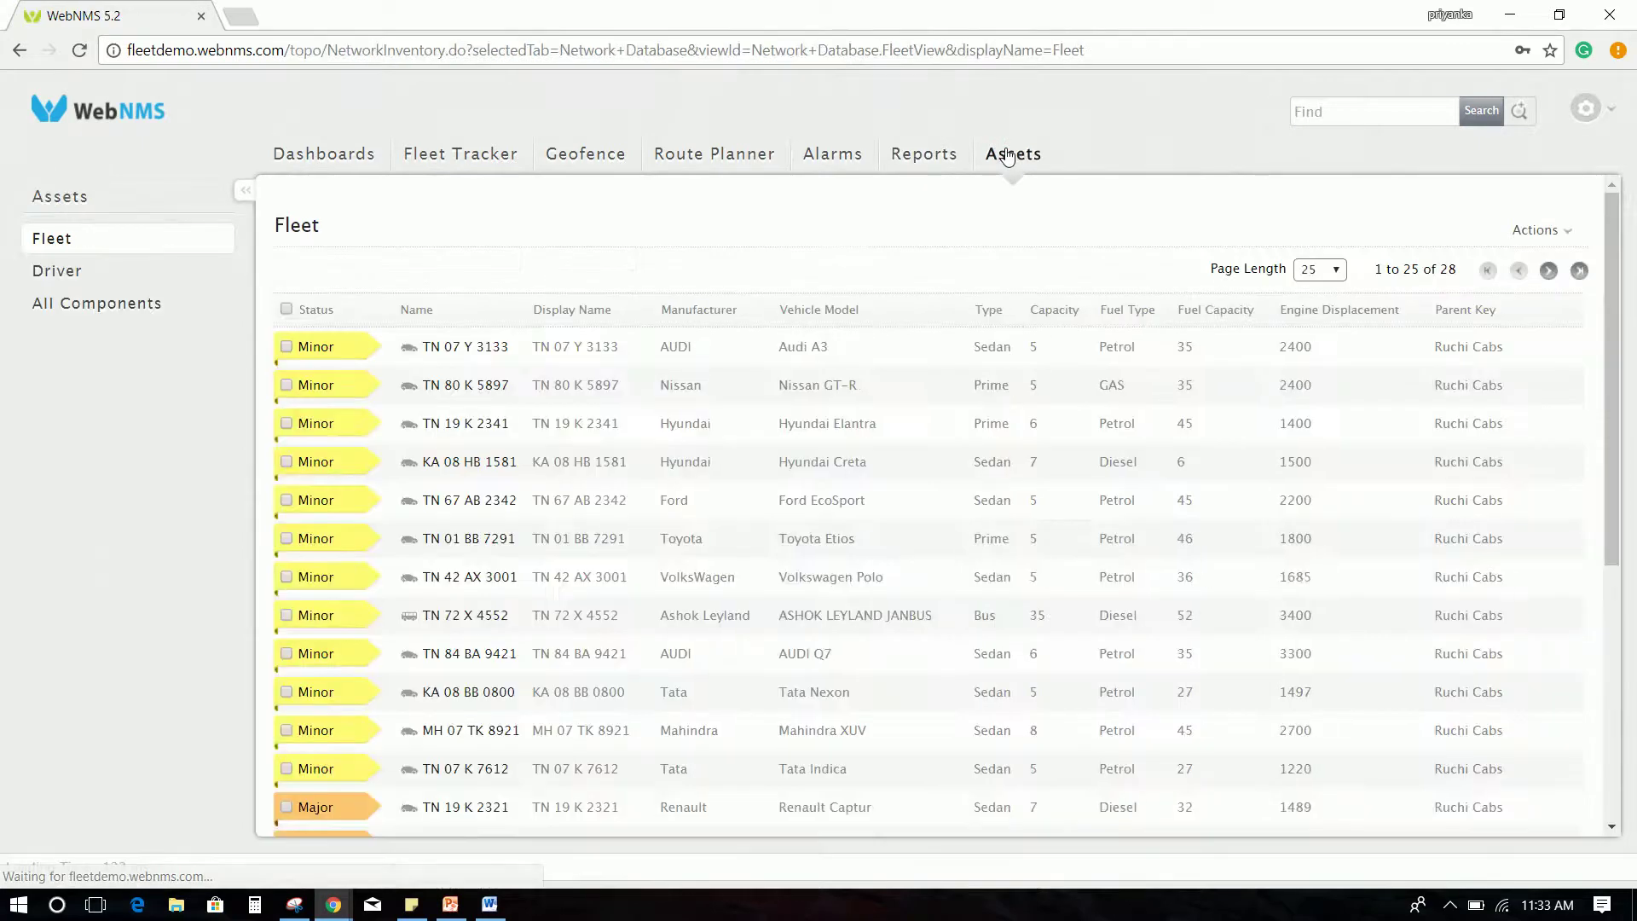
left_click(56, 269)
left_click(51, 239)
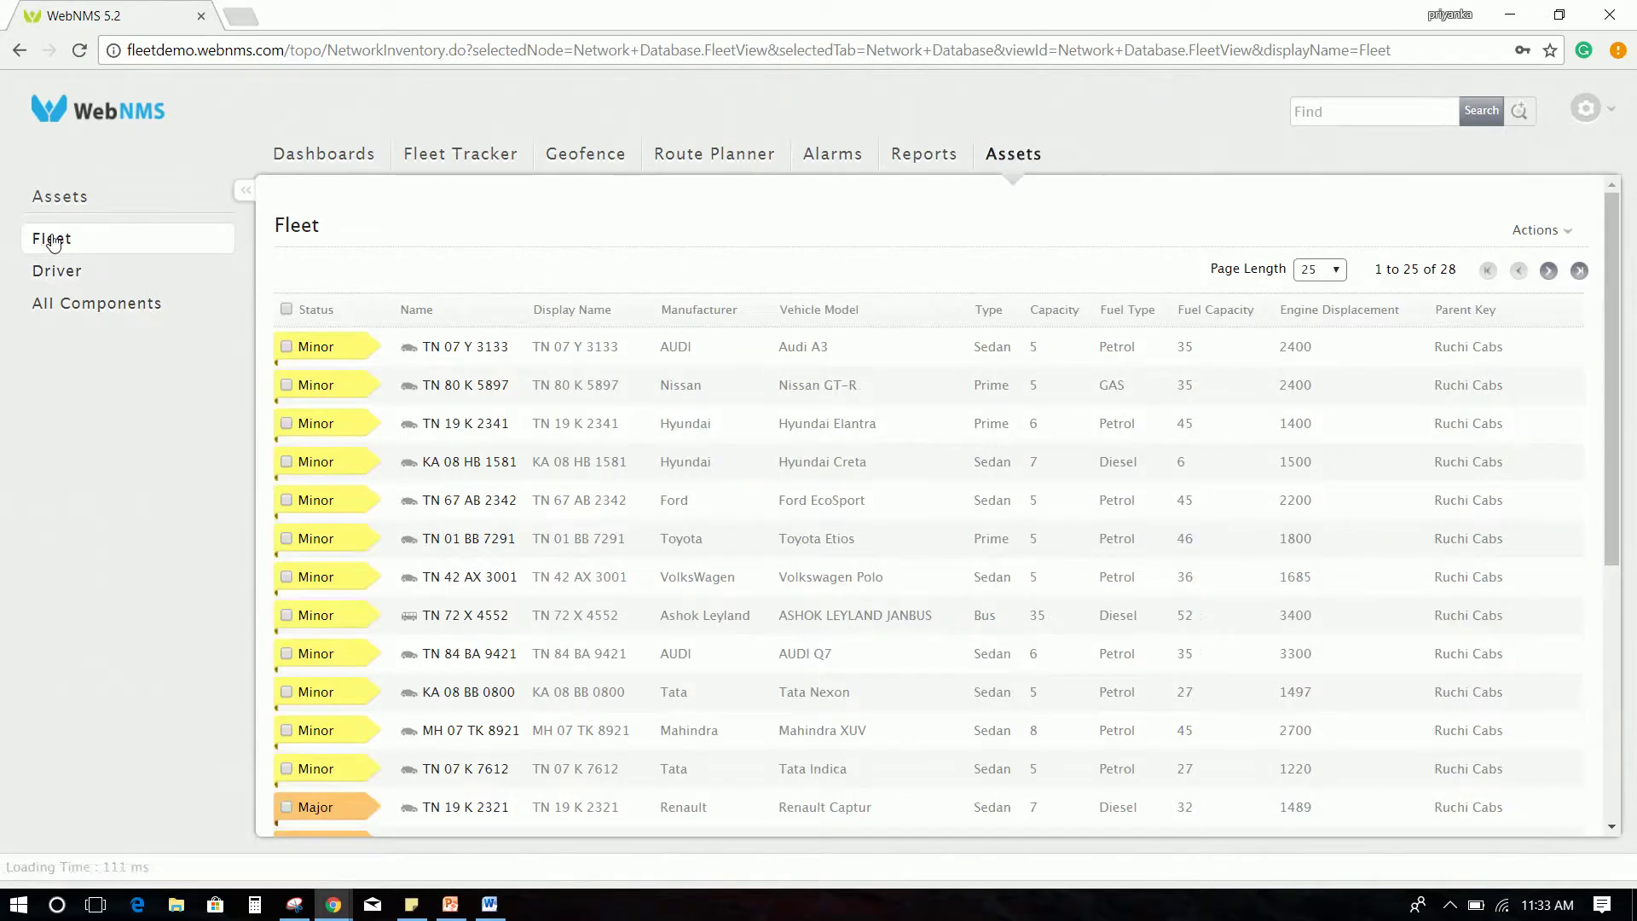
scroll(589, 553, "down", 3)
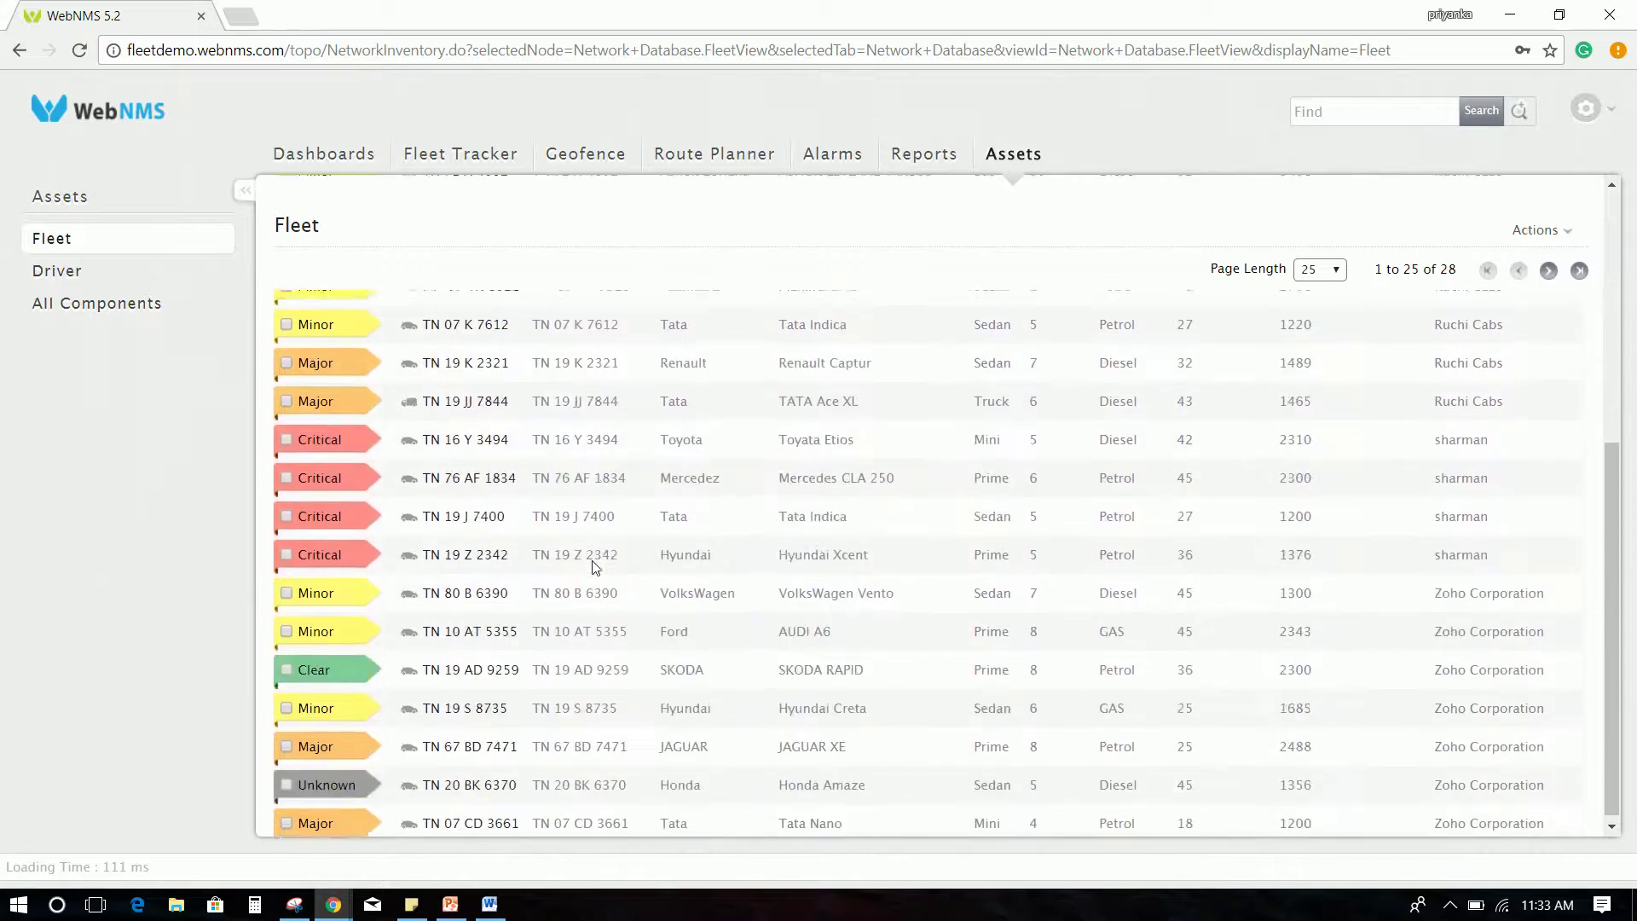
scroll(588, 553, "up", 3)
left_click(484, 356)
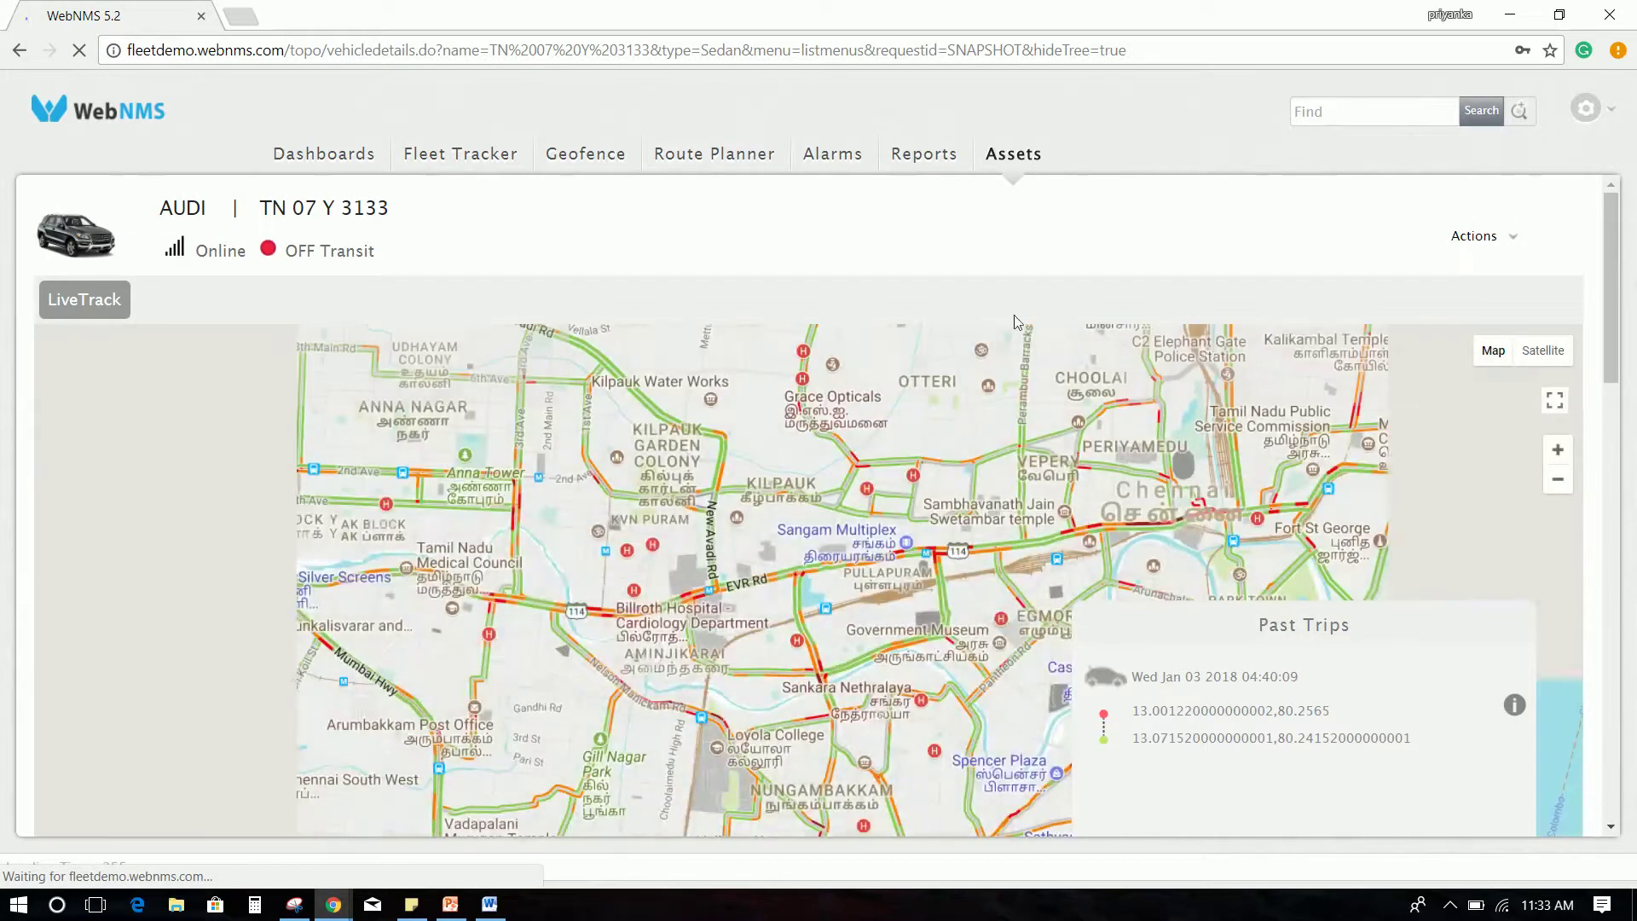
left_click_drag(1609, 315, 1633, 597)
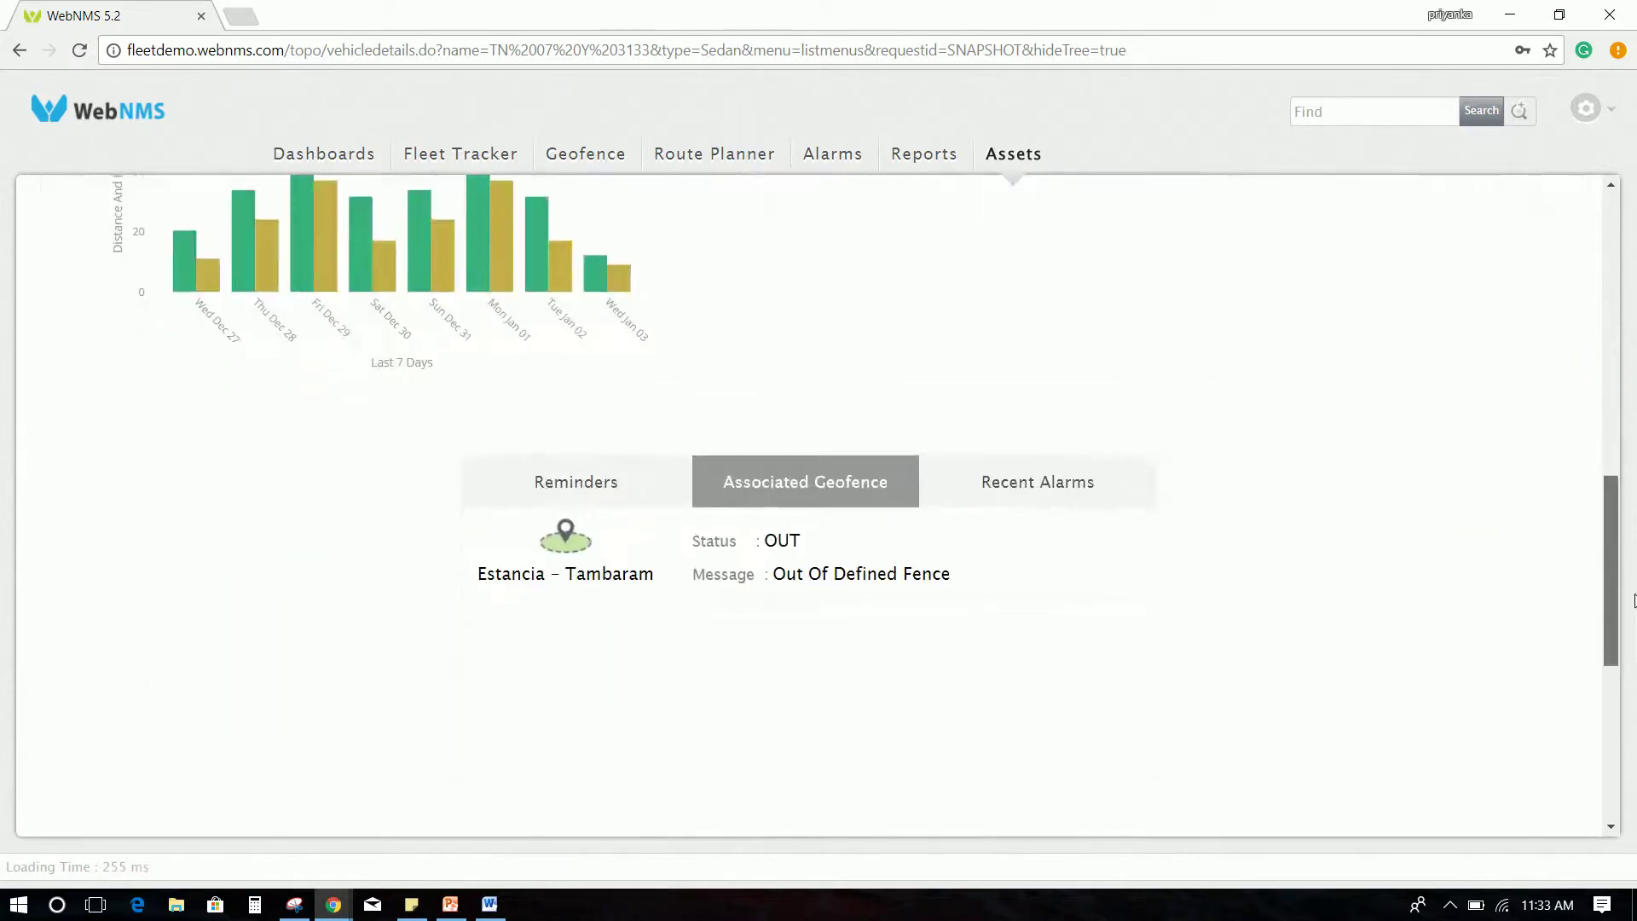
left_click_drag(1634, 597, 1633, 532)
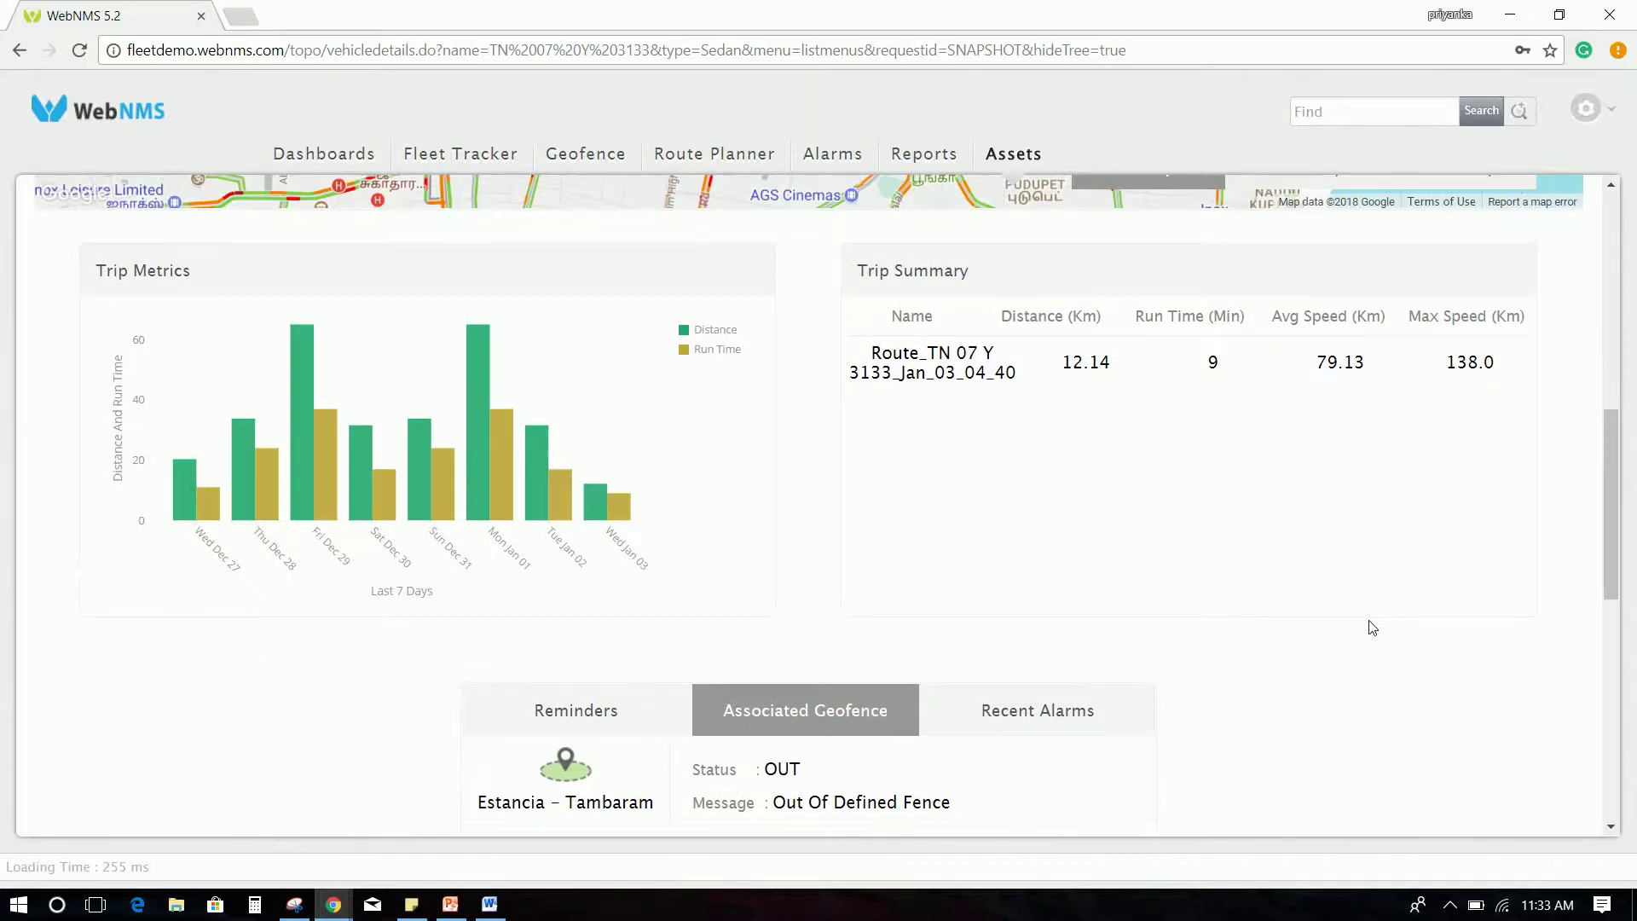
scroll(1370, 626, "up", 2)
scroll(1370, 627, "up", 8)
left_click(1010, 159)
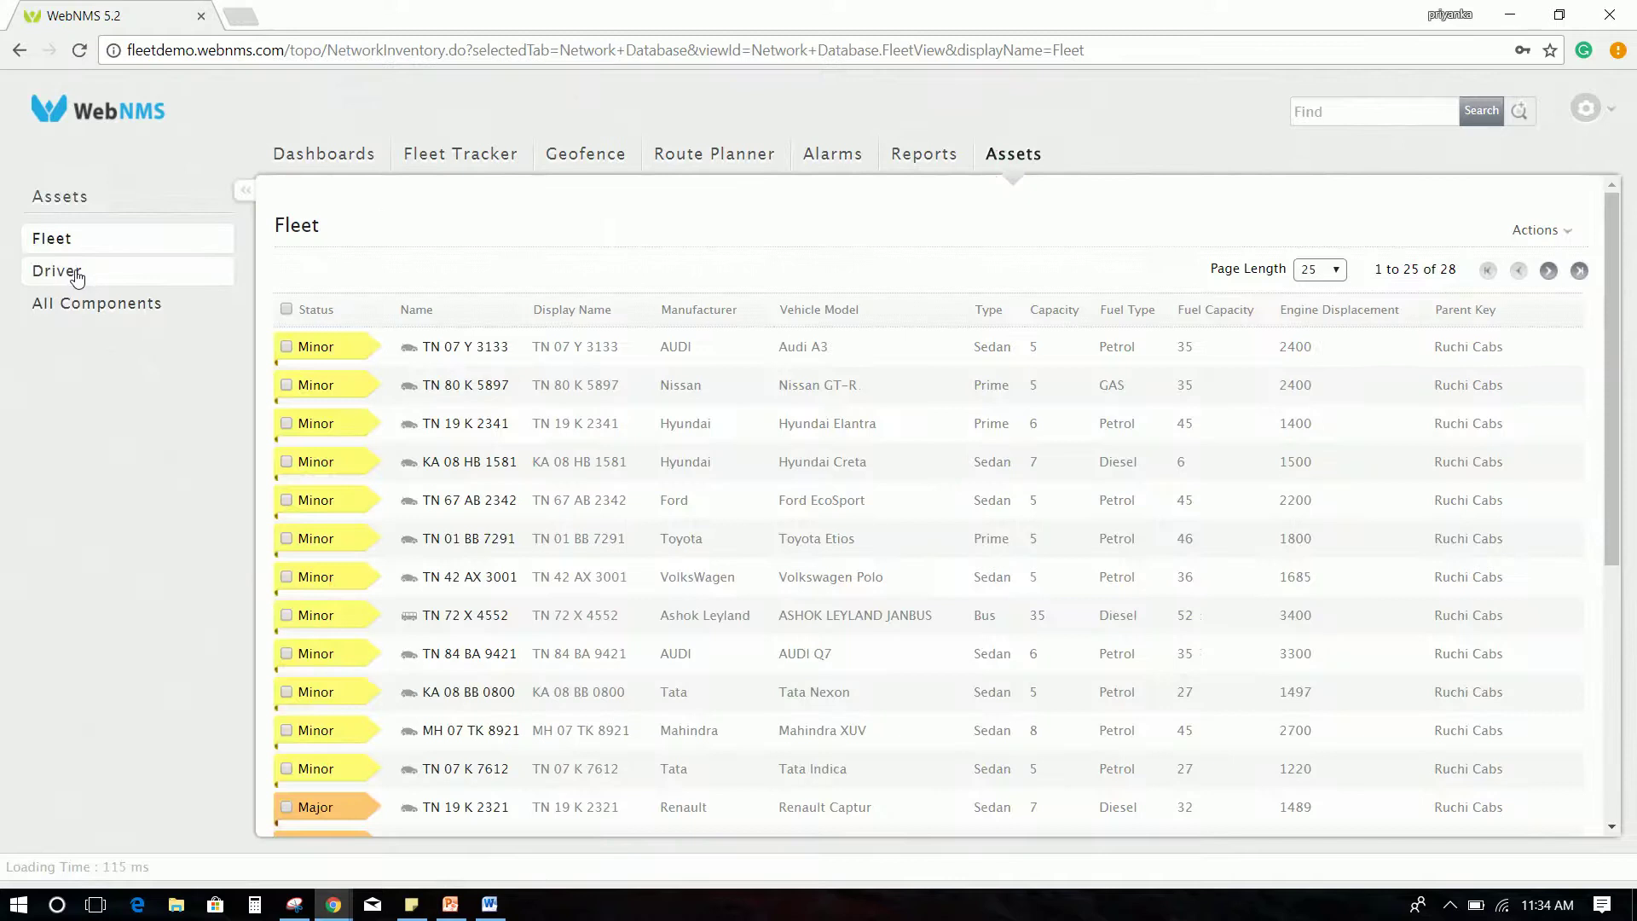
Step: Show the driver list and view the first driver's trip with its driving-event filters
left_click(74, 274)
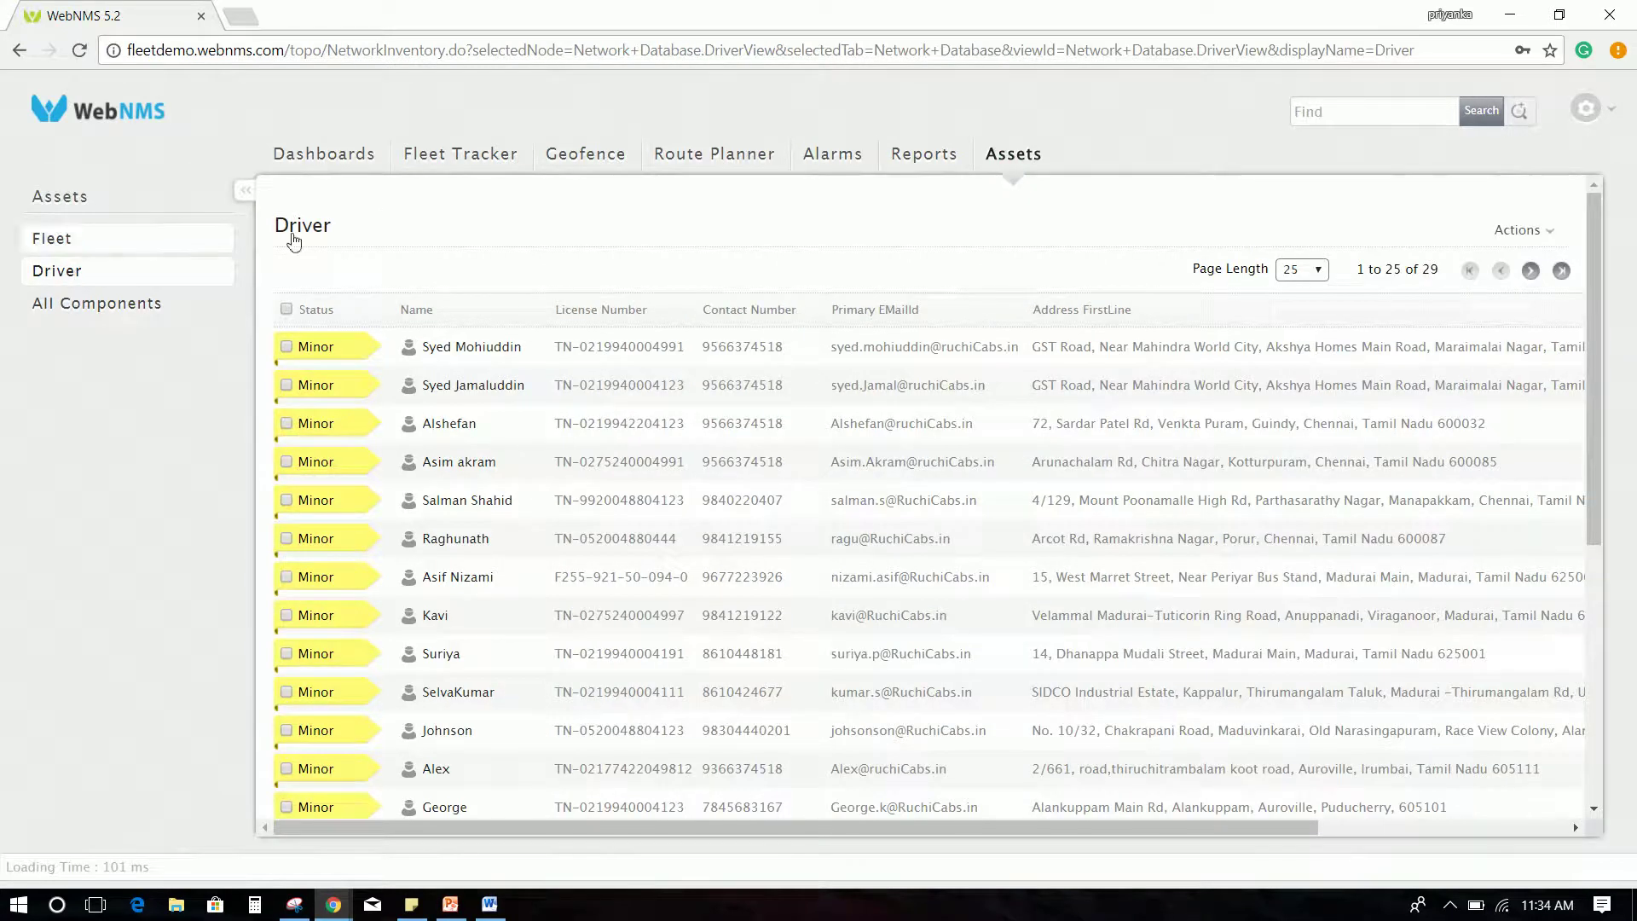
left_click(471, 347)
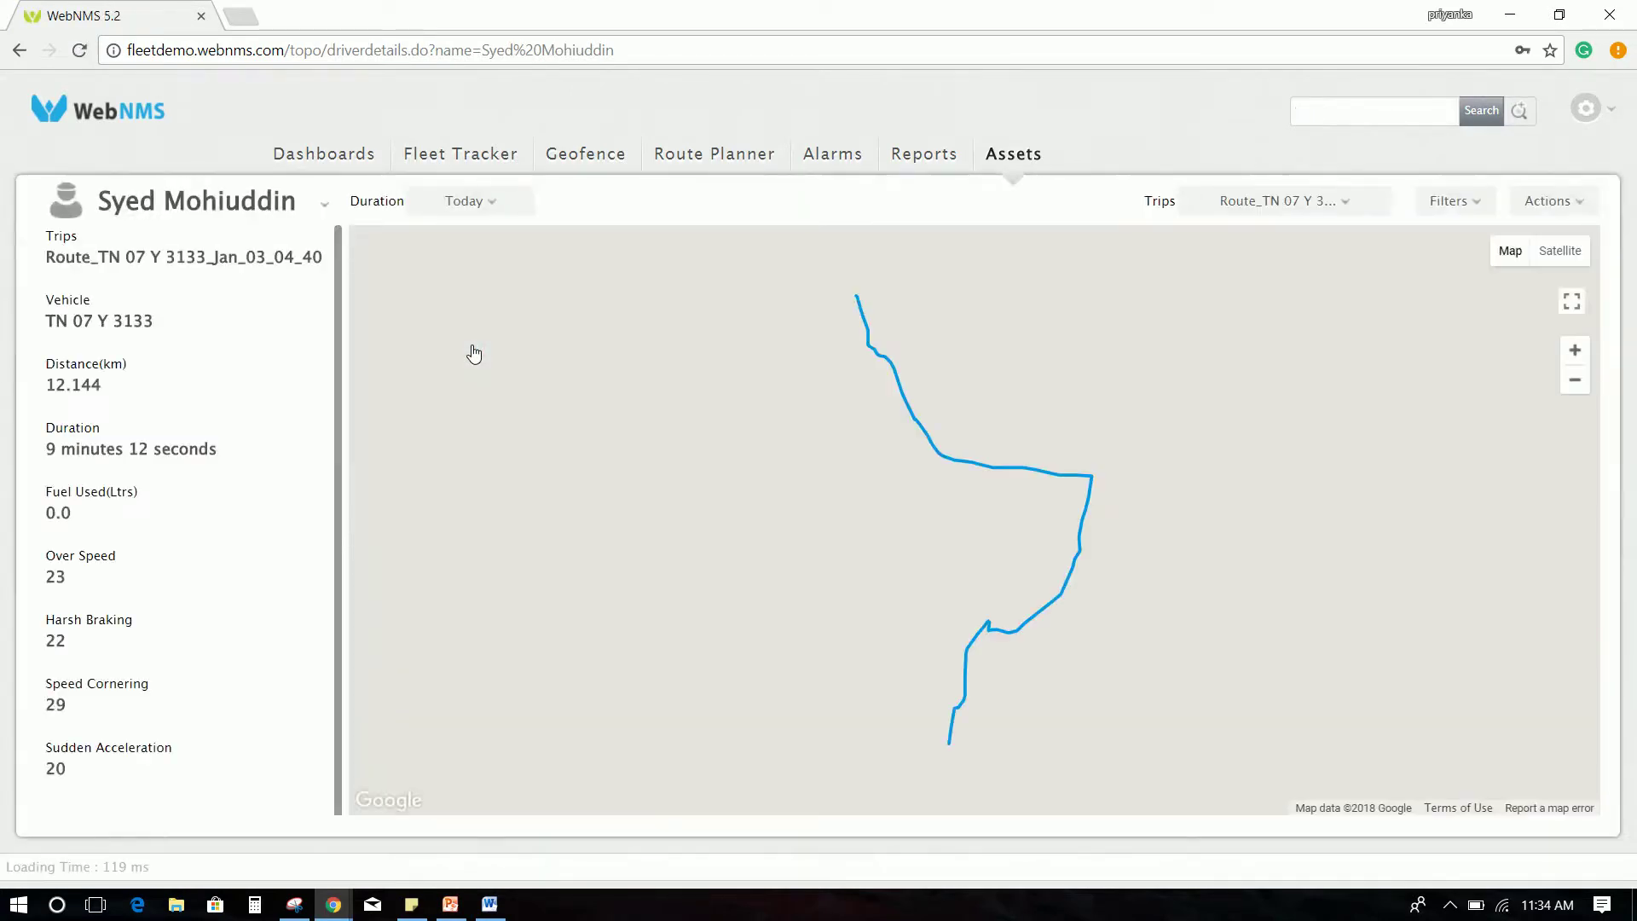
left_click(1452, 202)
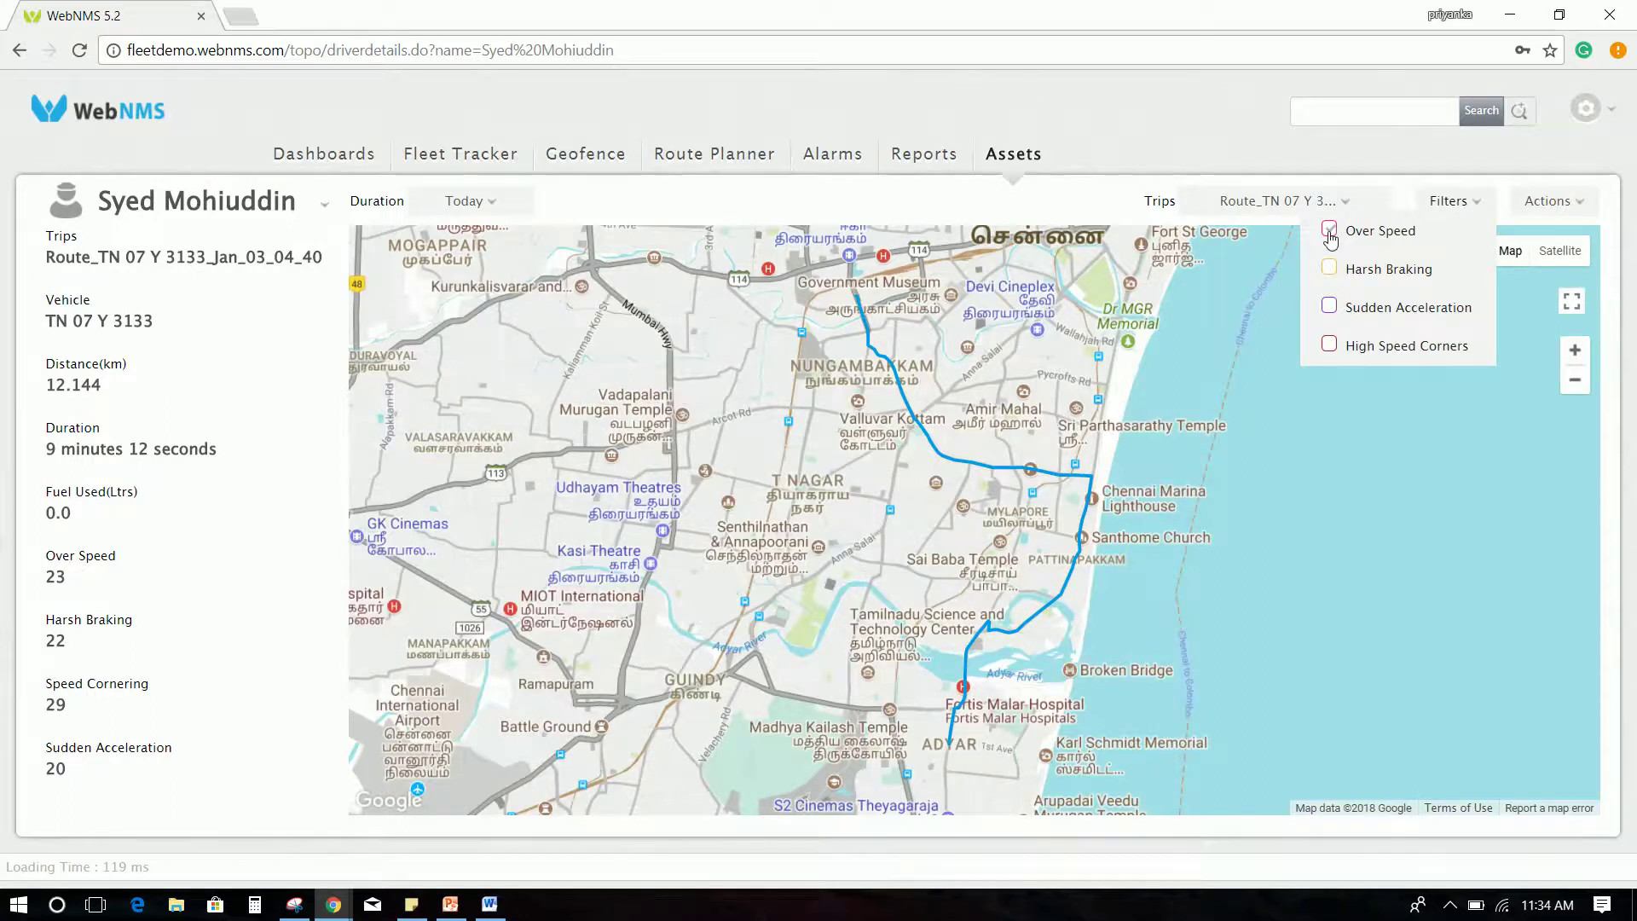
Step: Toggle Harsh Braking, Sudden Acceleration and High Speed Corners on then off, and hide Over Speed events
left_click(1330, 270)
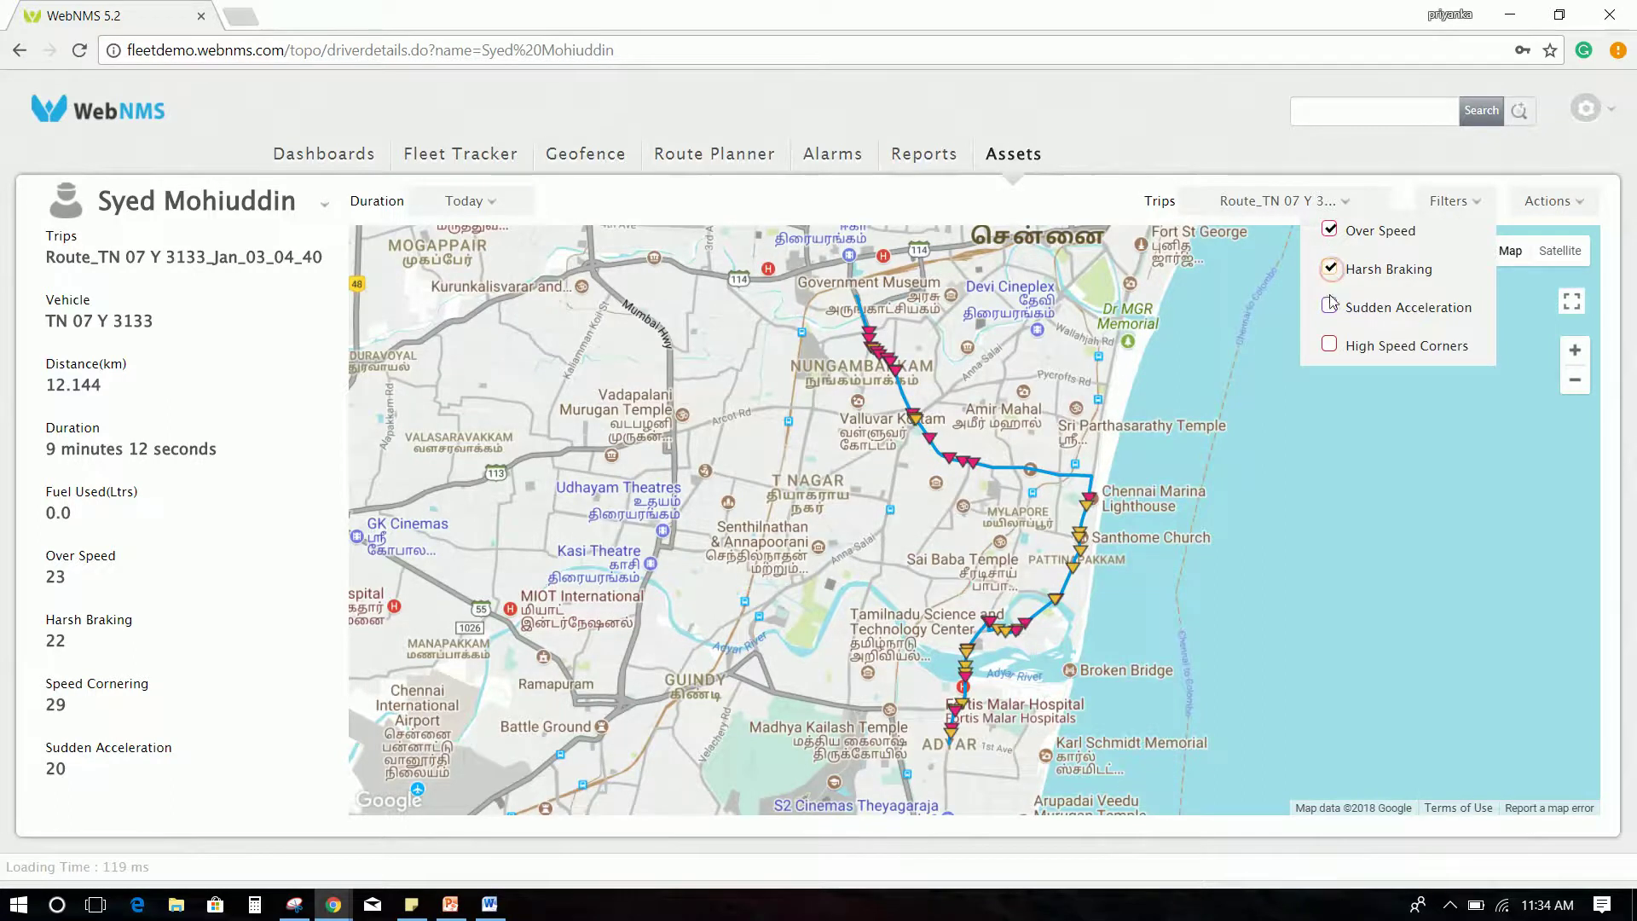
left_click(1331, 306)
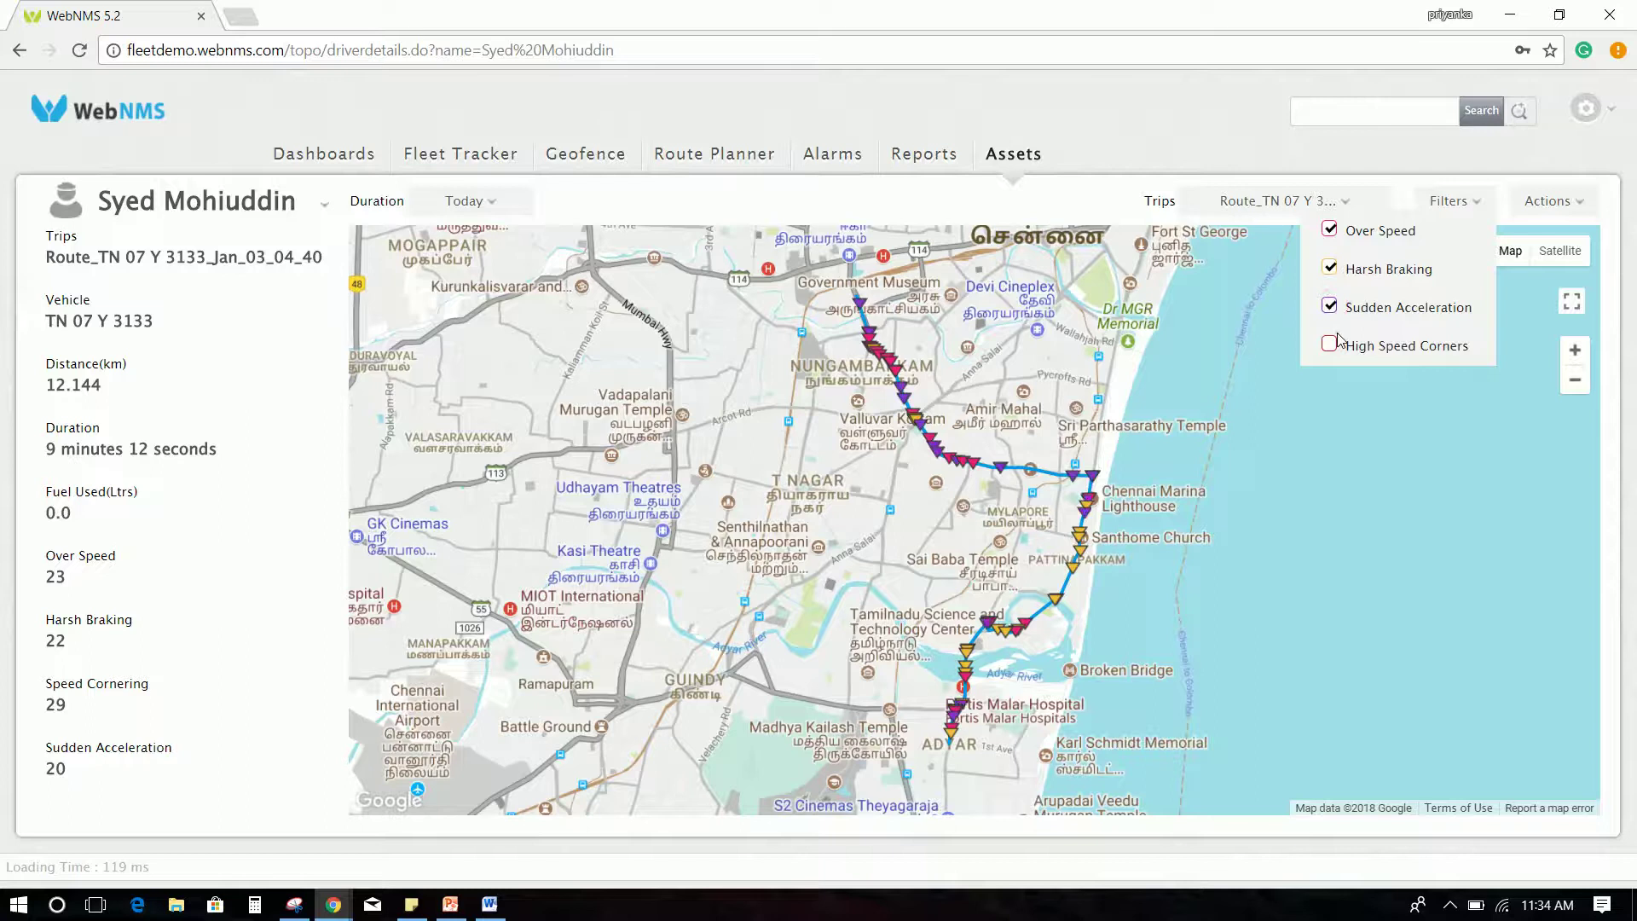
left_click(1331, 345)
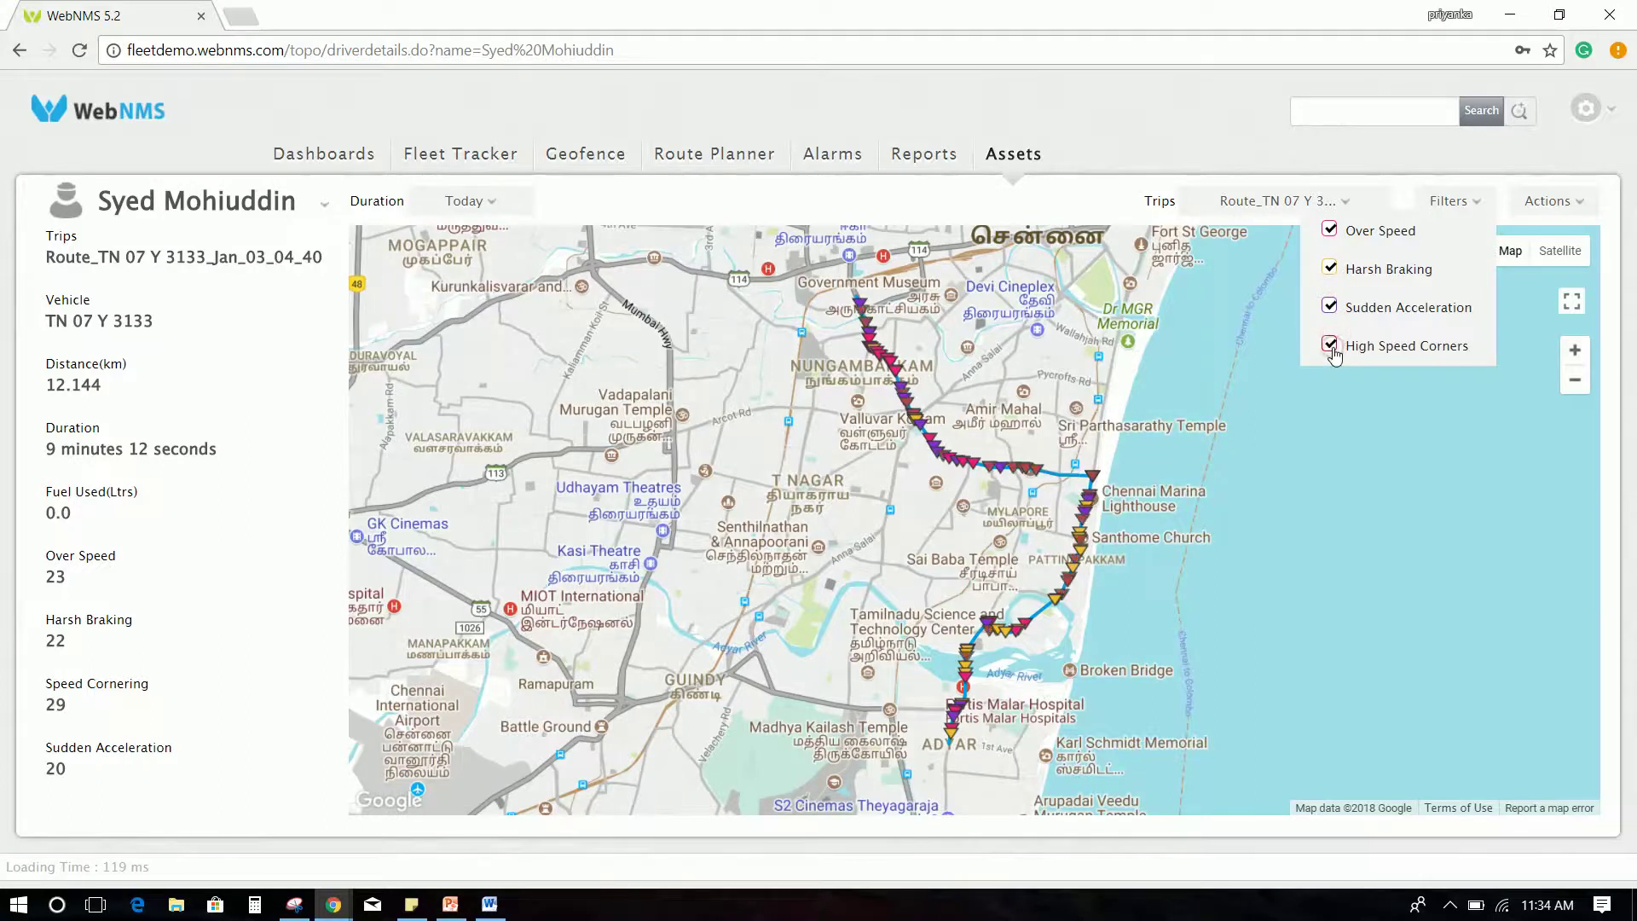
left_click(1330, 345)
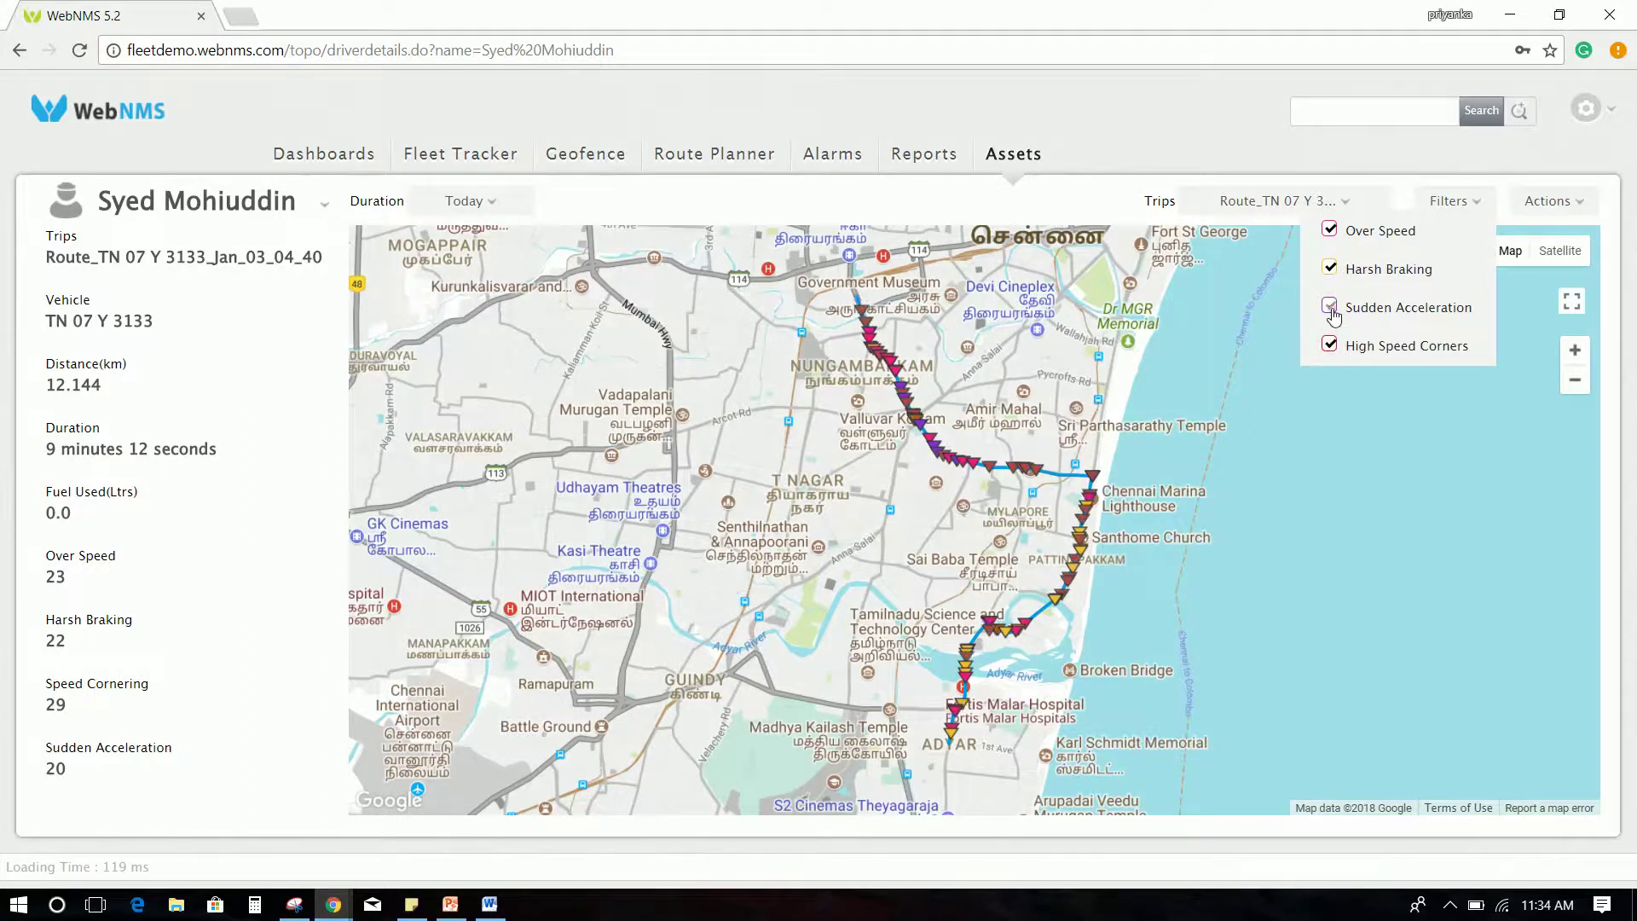
left_click(1331, 307)
left_click(1332, 269)
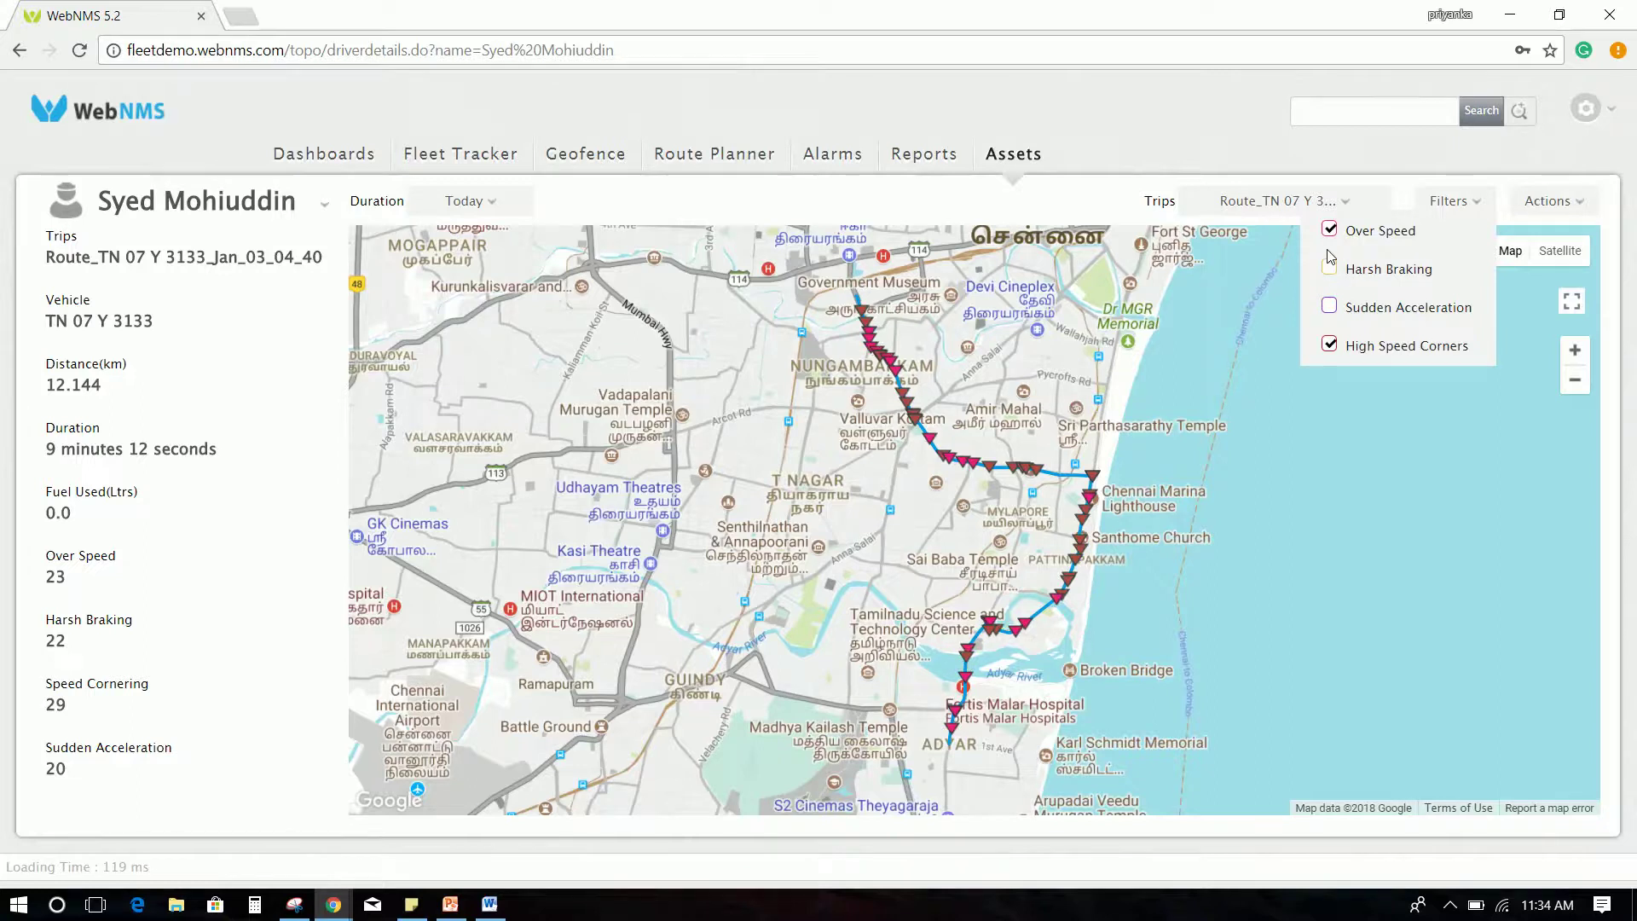
left_click(1331, 230)
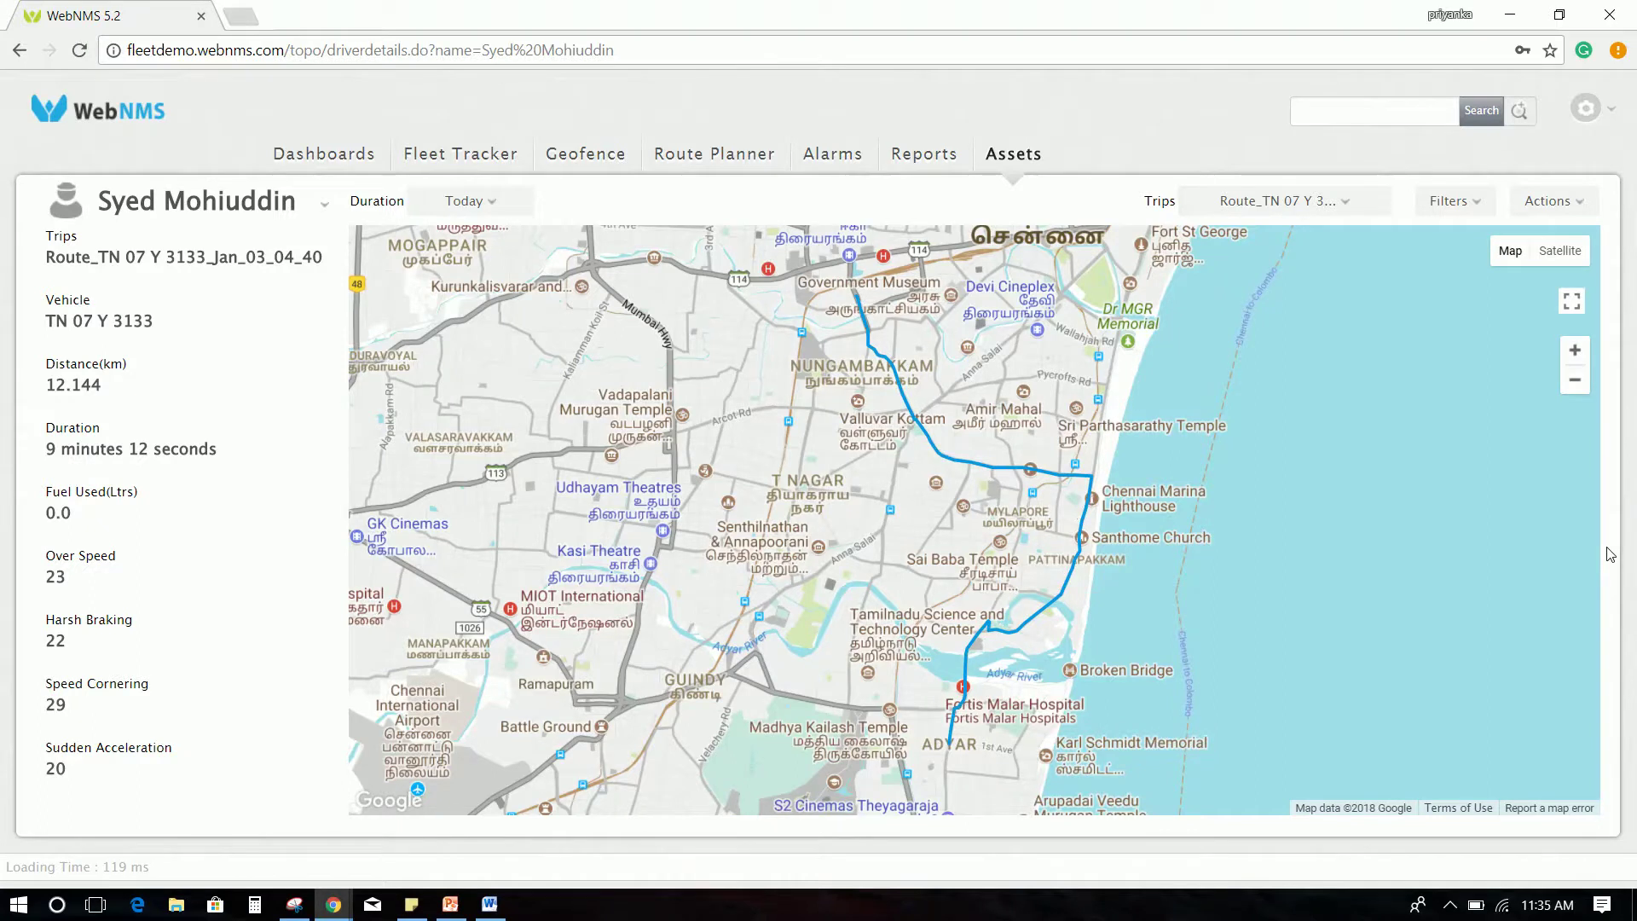
Step: Log out of the webnmsiot account via the profile menu
left_click(1613, 117)
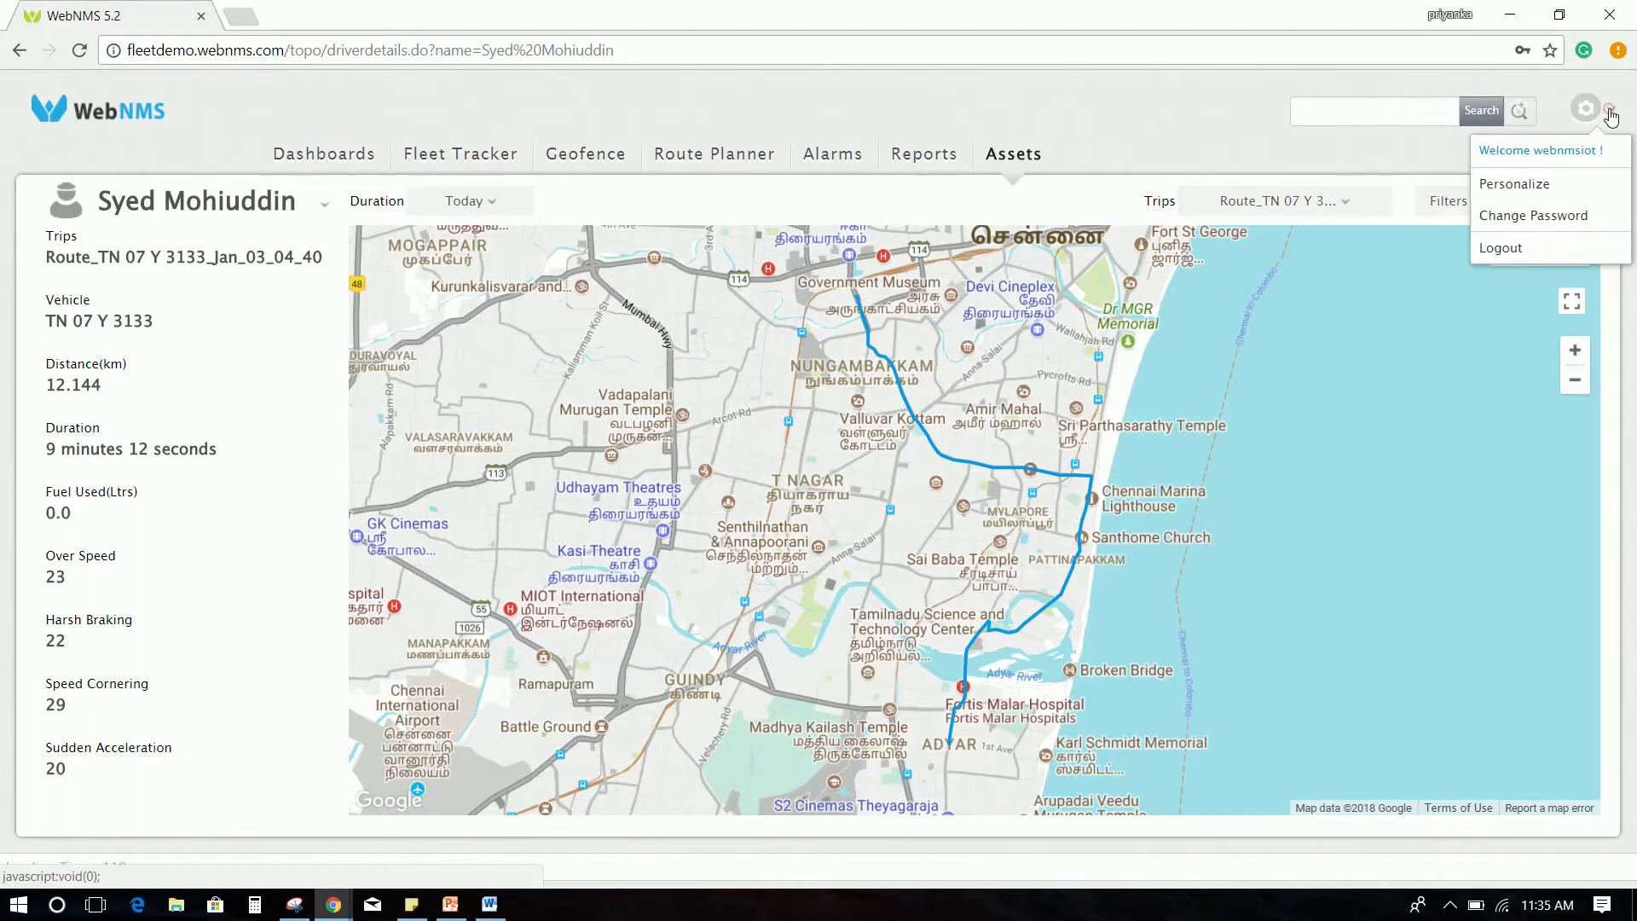
left_click(1494, 252)
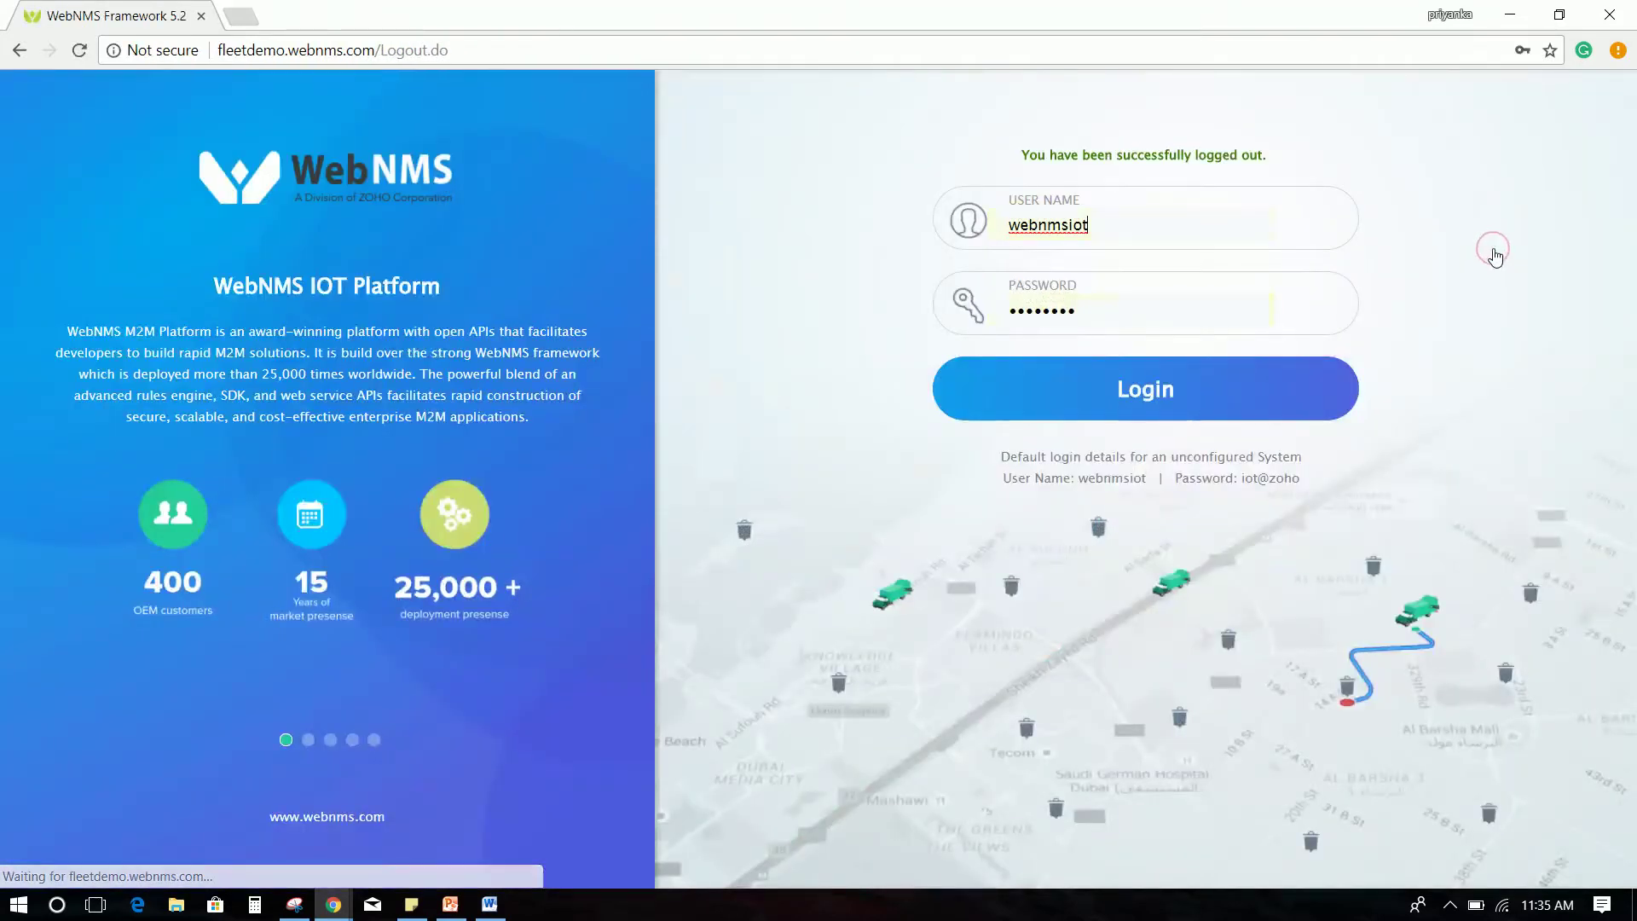